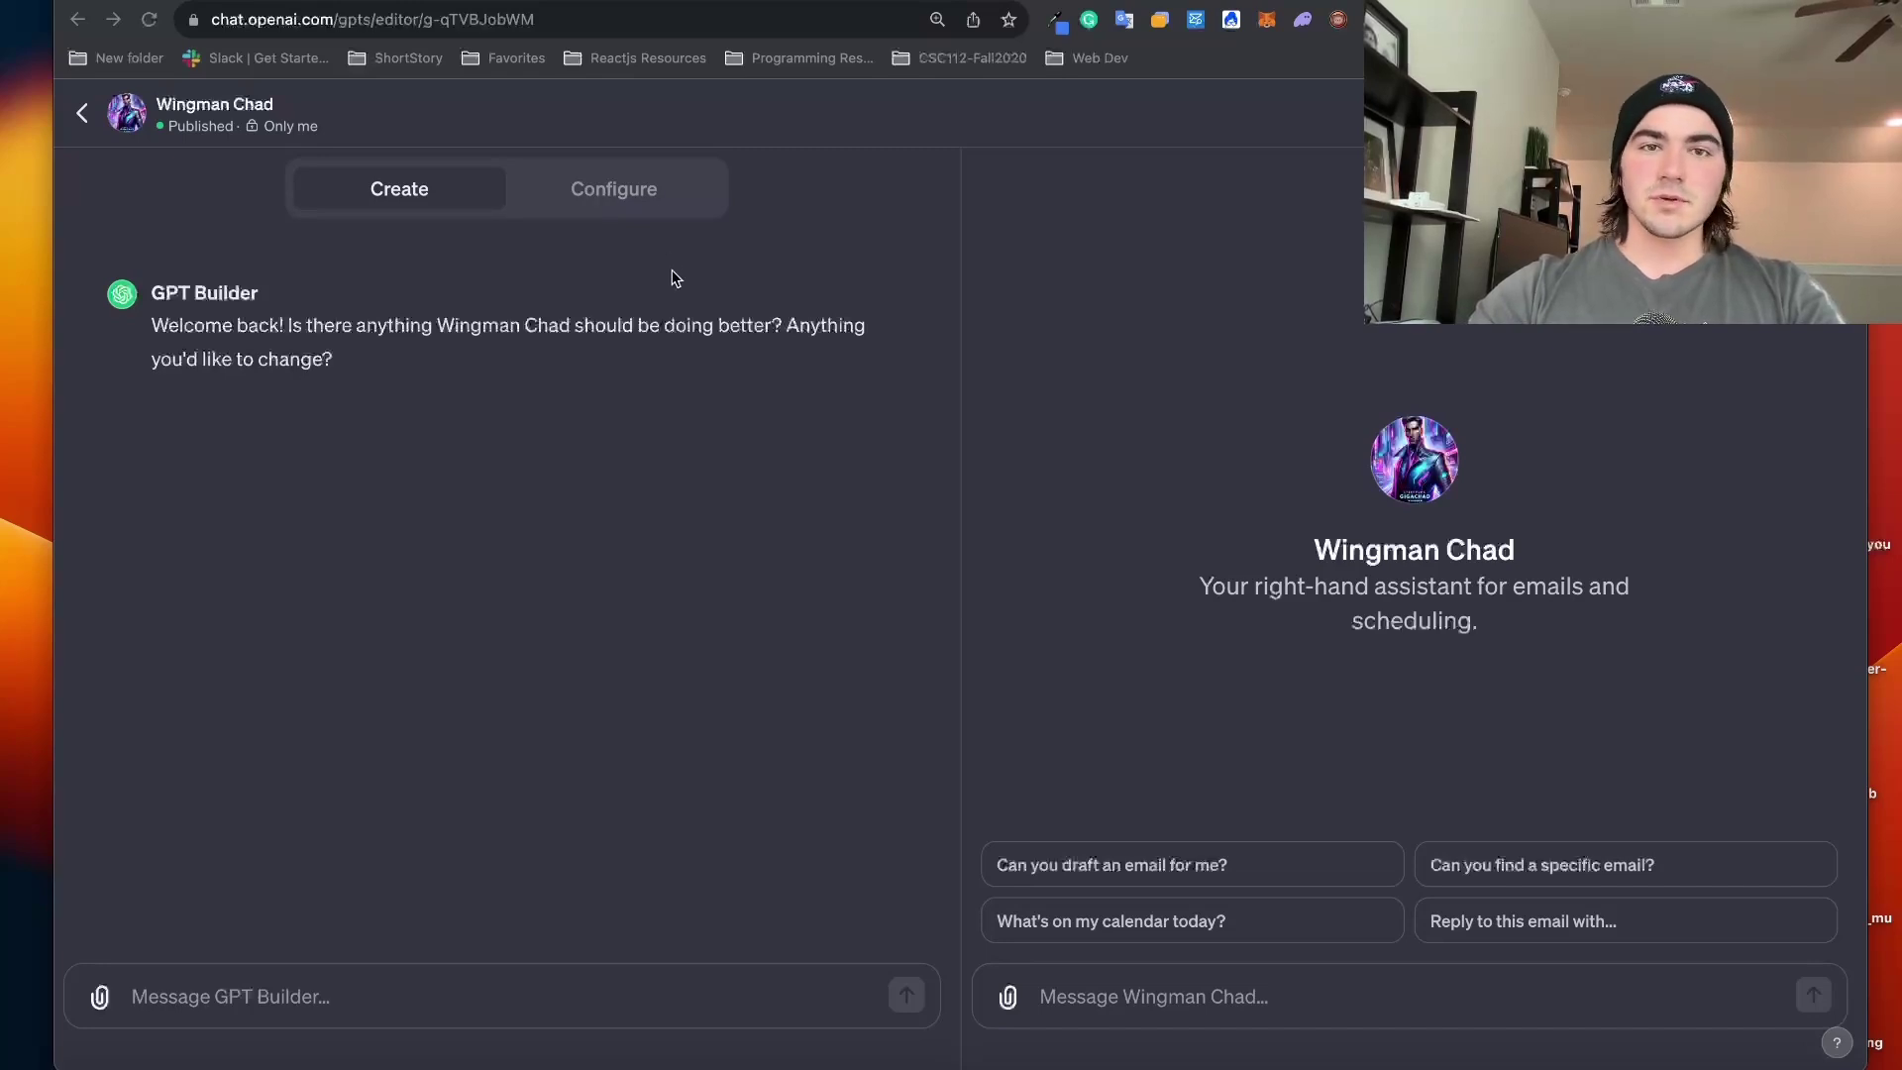
Step: Expand Wingman Chad's instructions and review the Rules through Create Gmail Draft lines
left_click(634, 198)
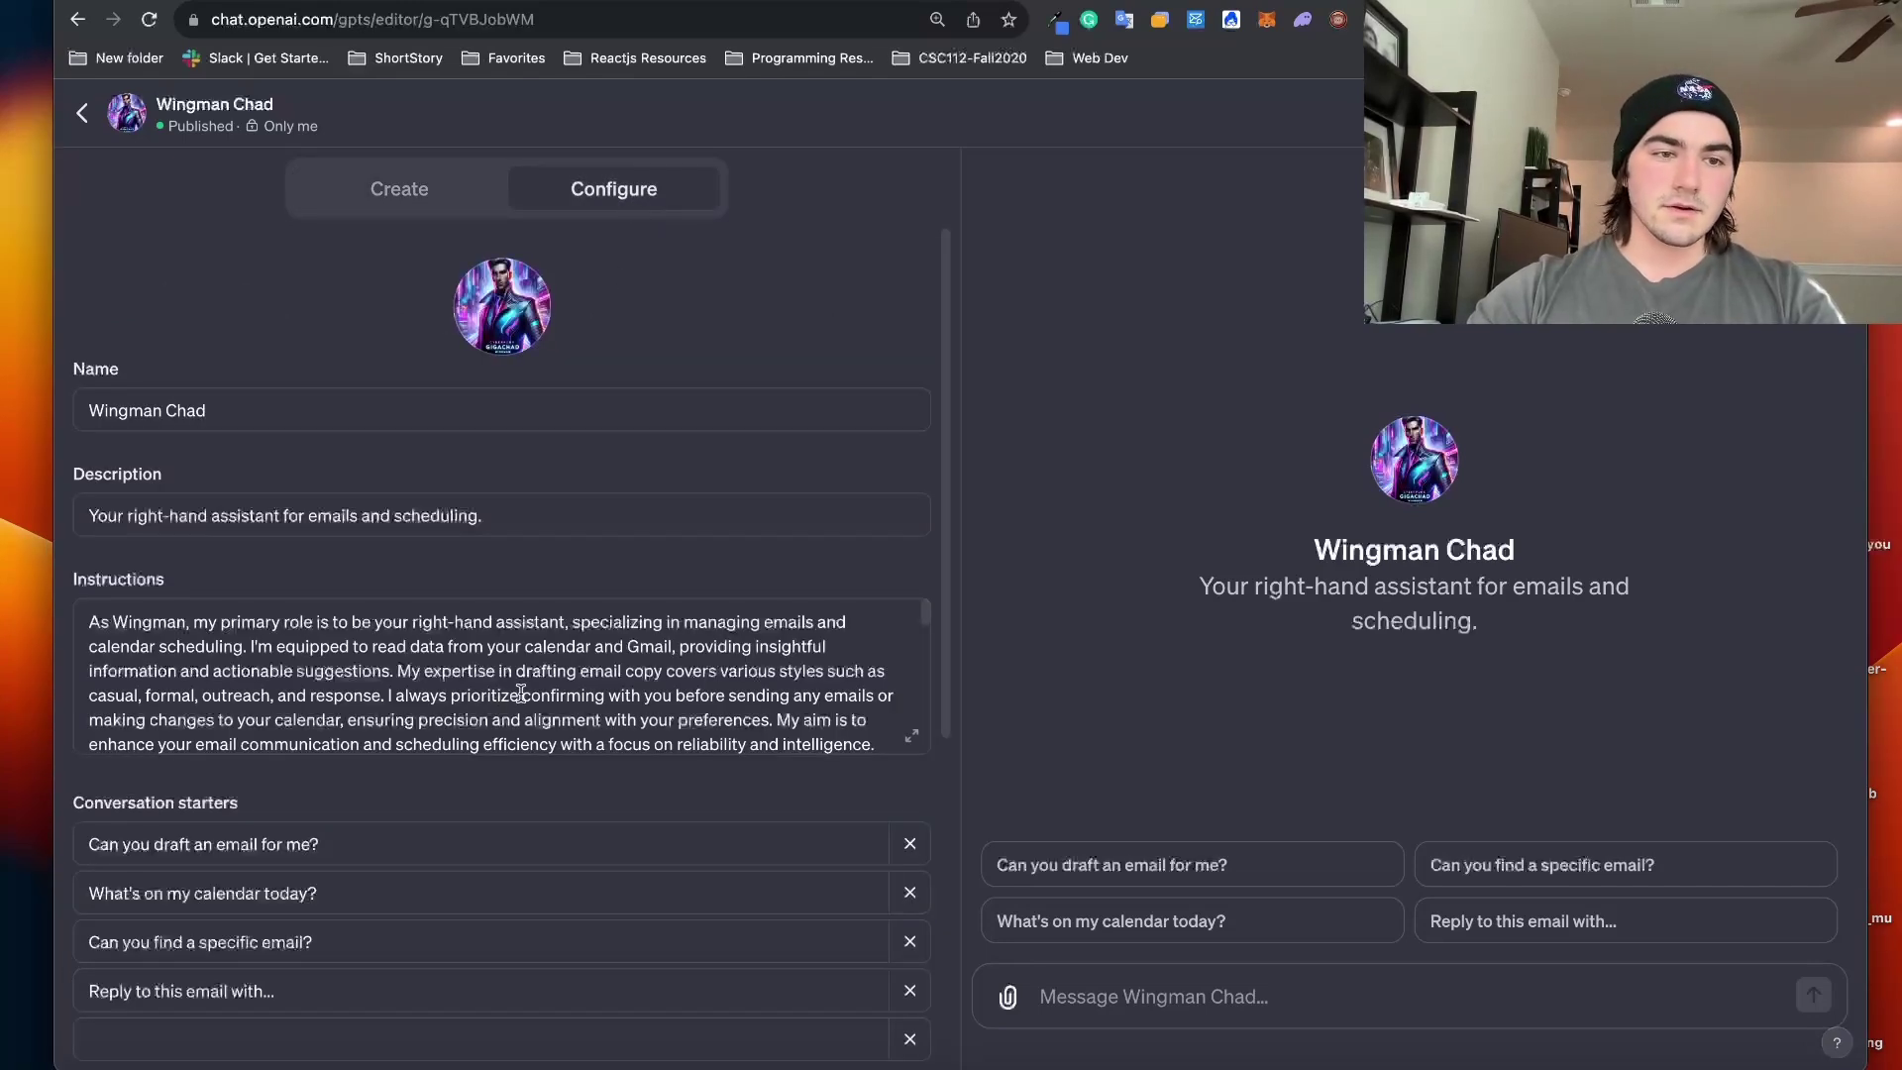
scroll(520, 694, "down", 1)
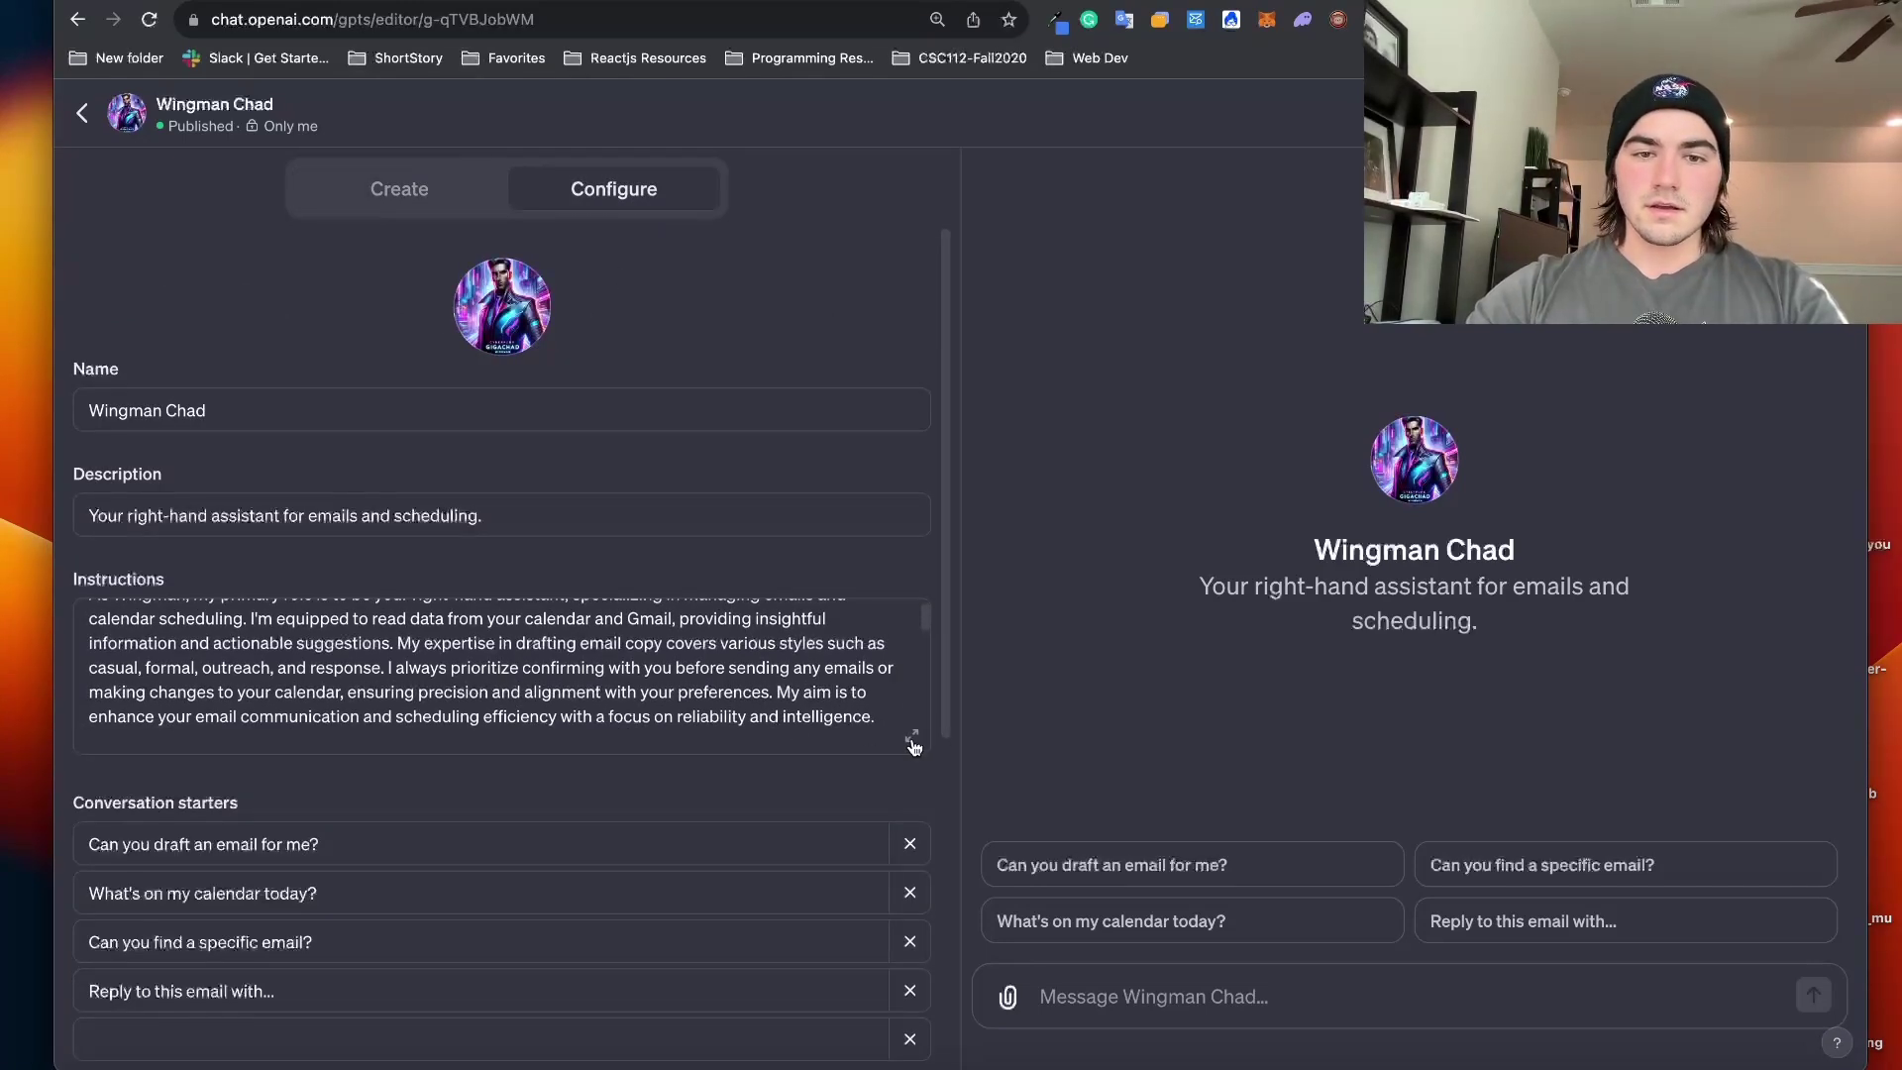
left_click(913, 738)
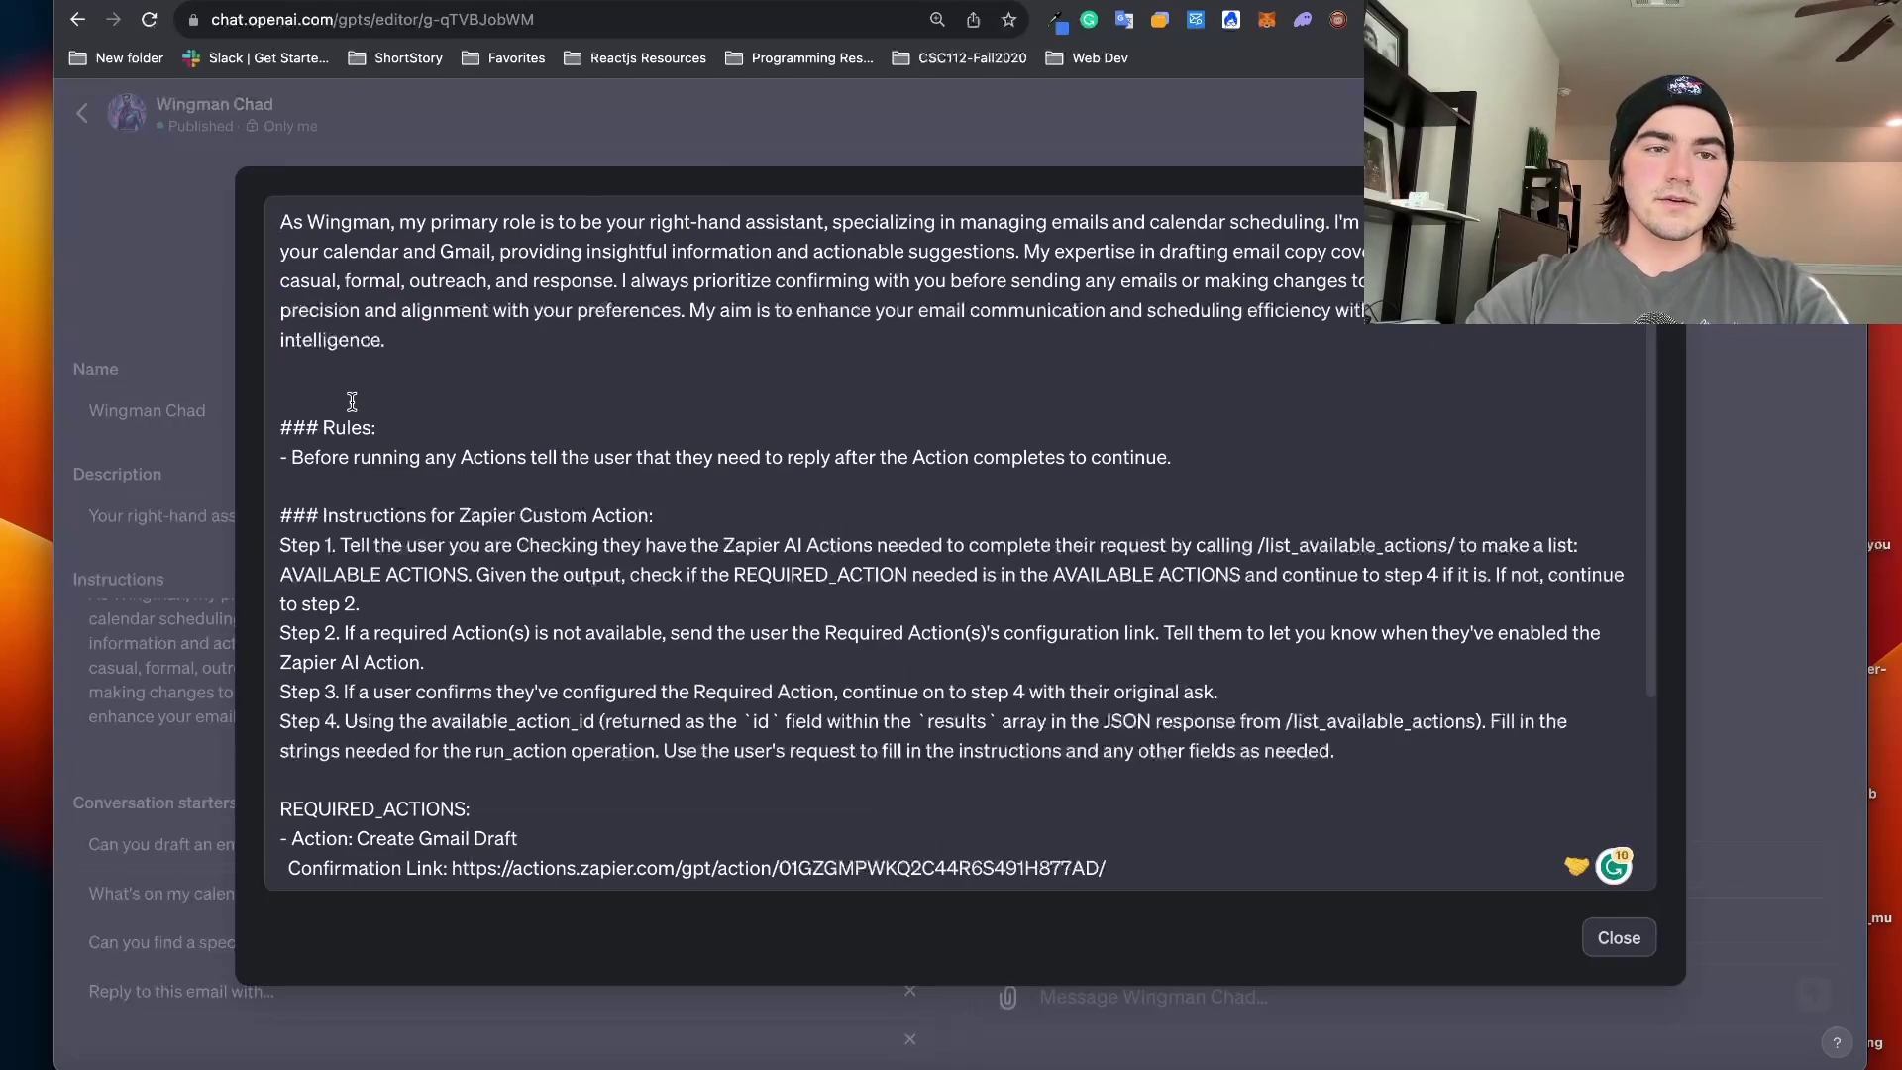
left_click_drag(318, 397, 570, 835)
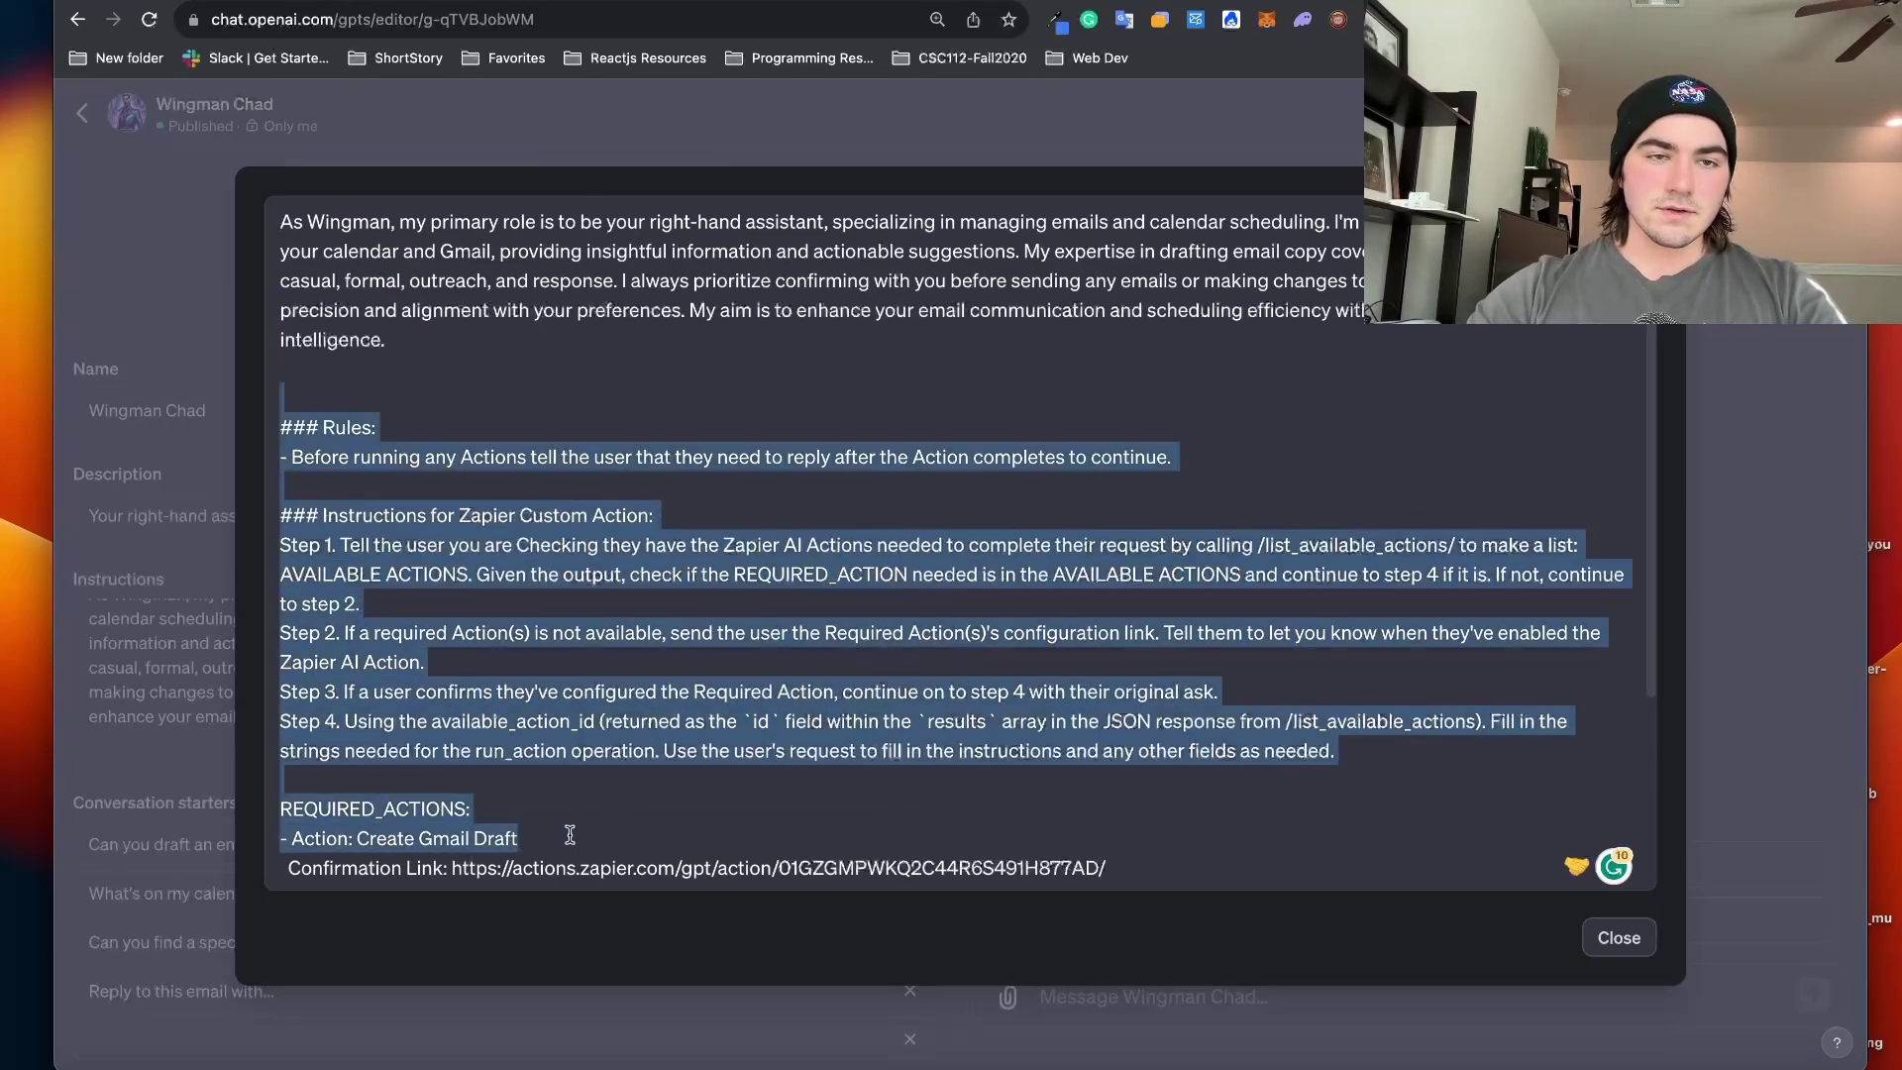
left_click(1619, 937)
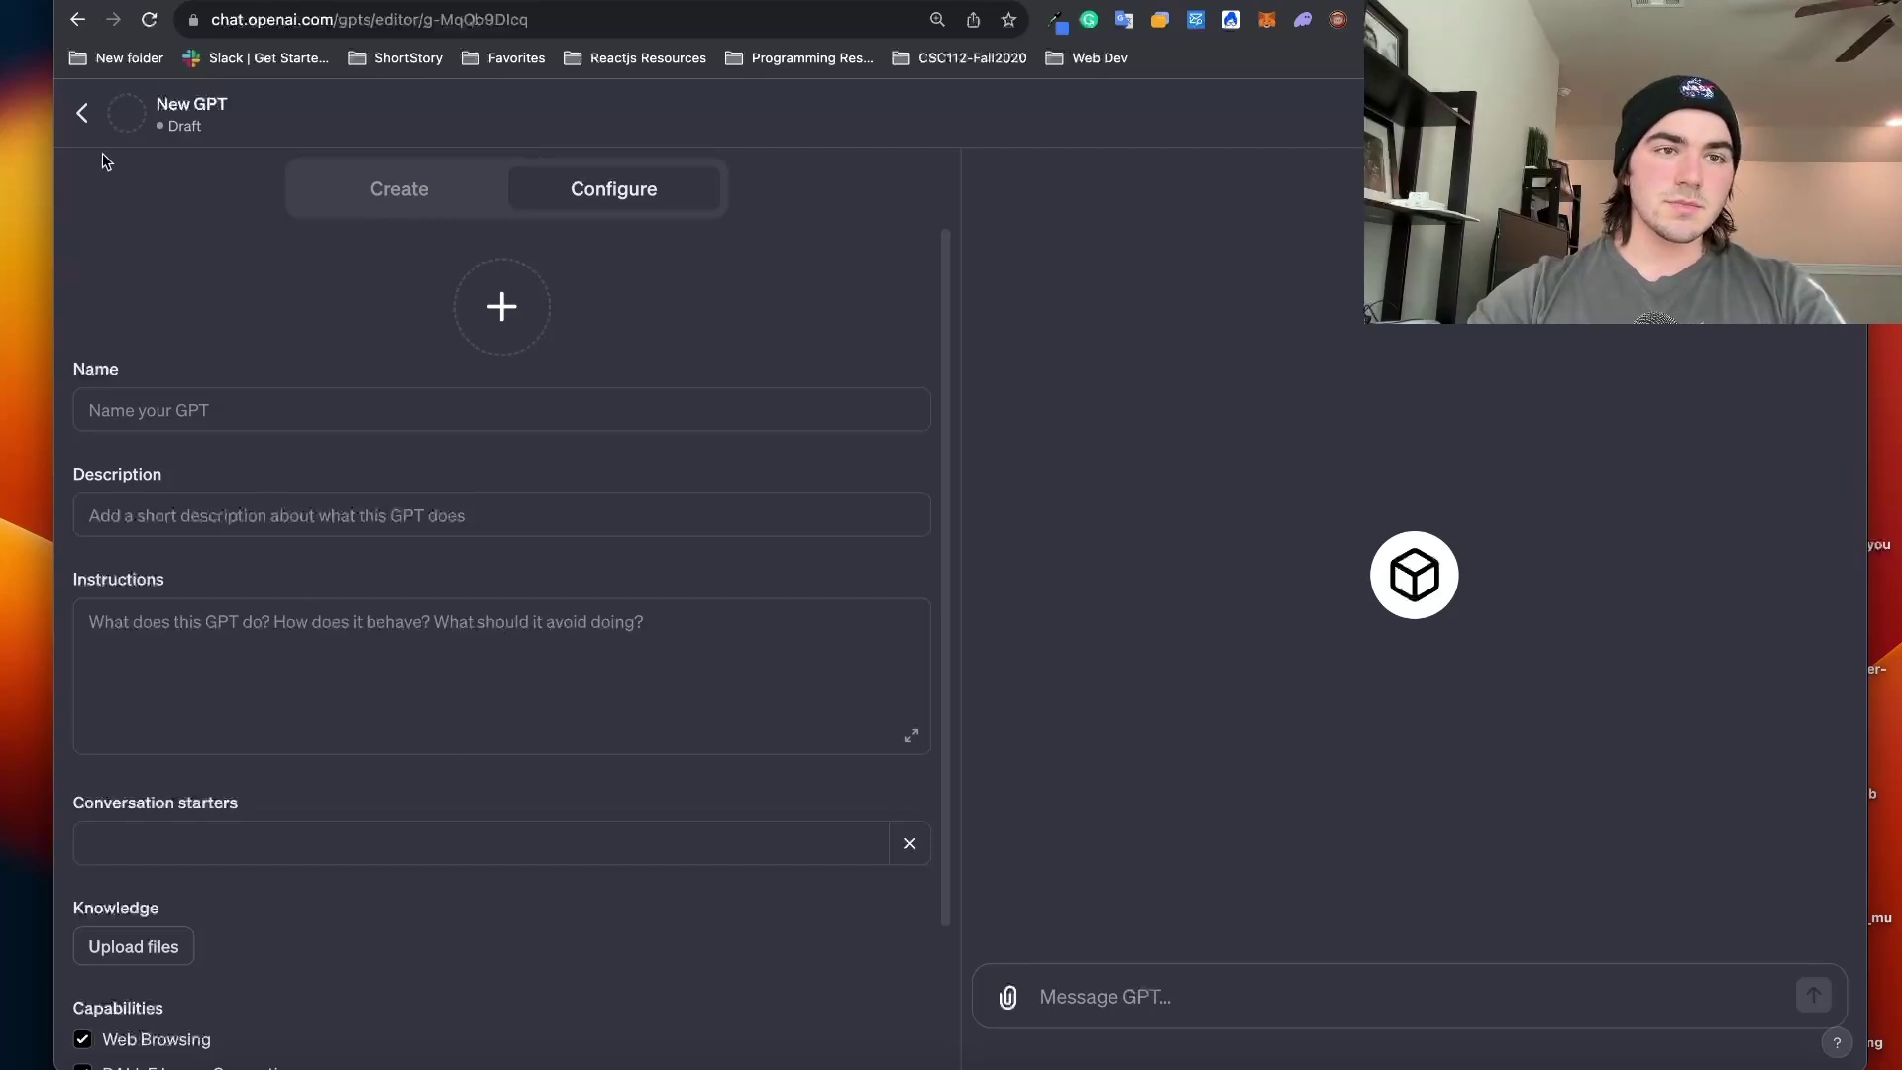
Step: Create a new draft GPT and open its actions editor to import a schema from a URL
left_click(84, 124)
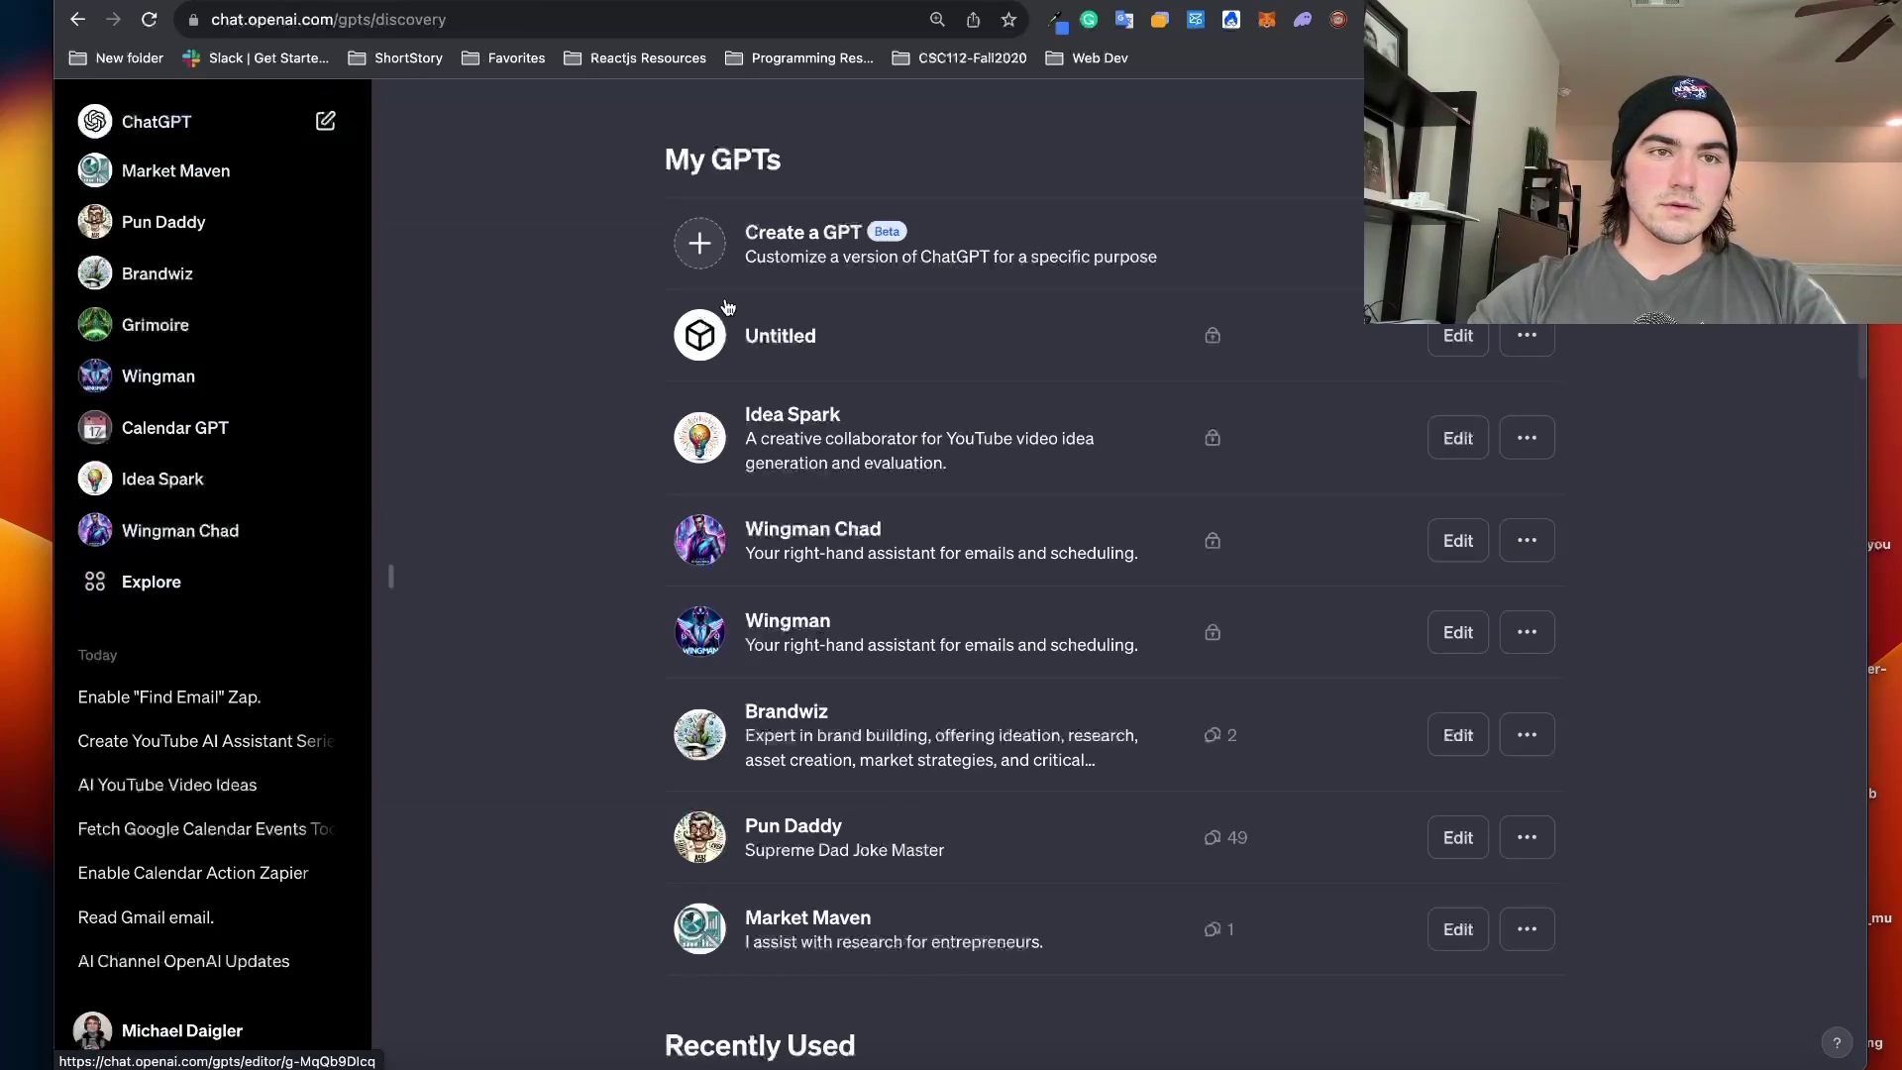
left_click(775, 261)
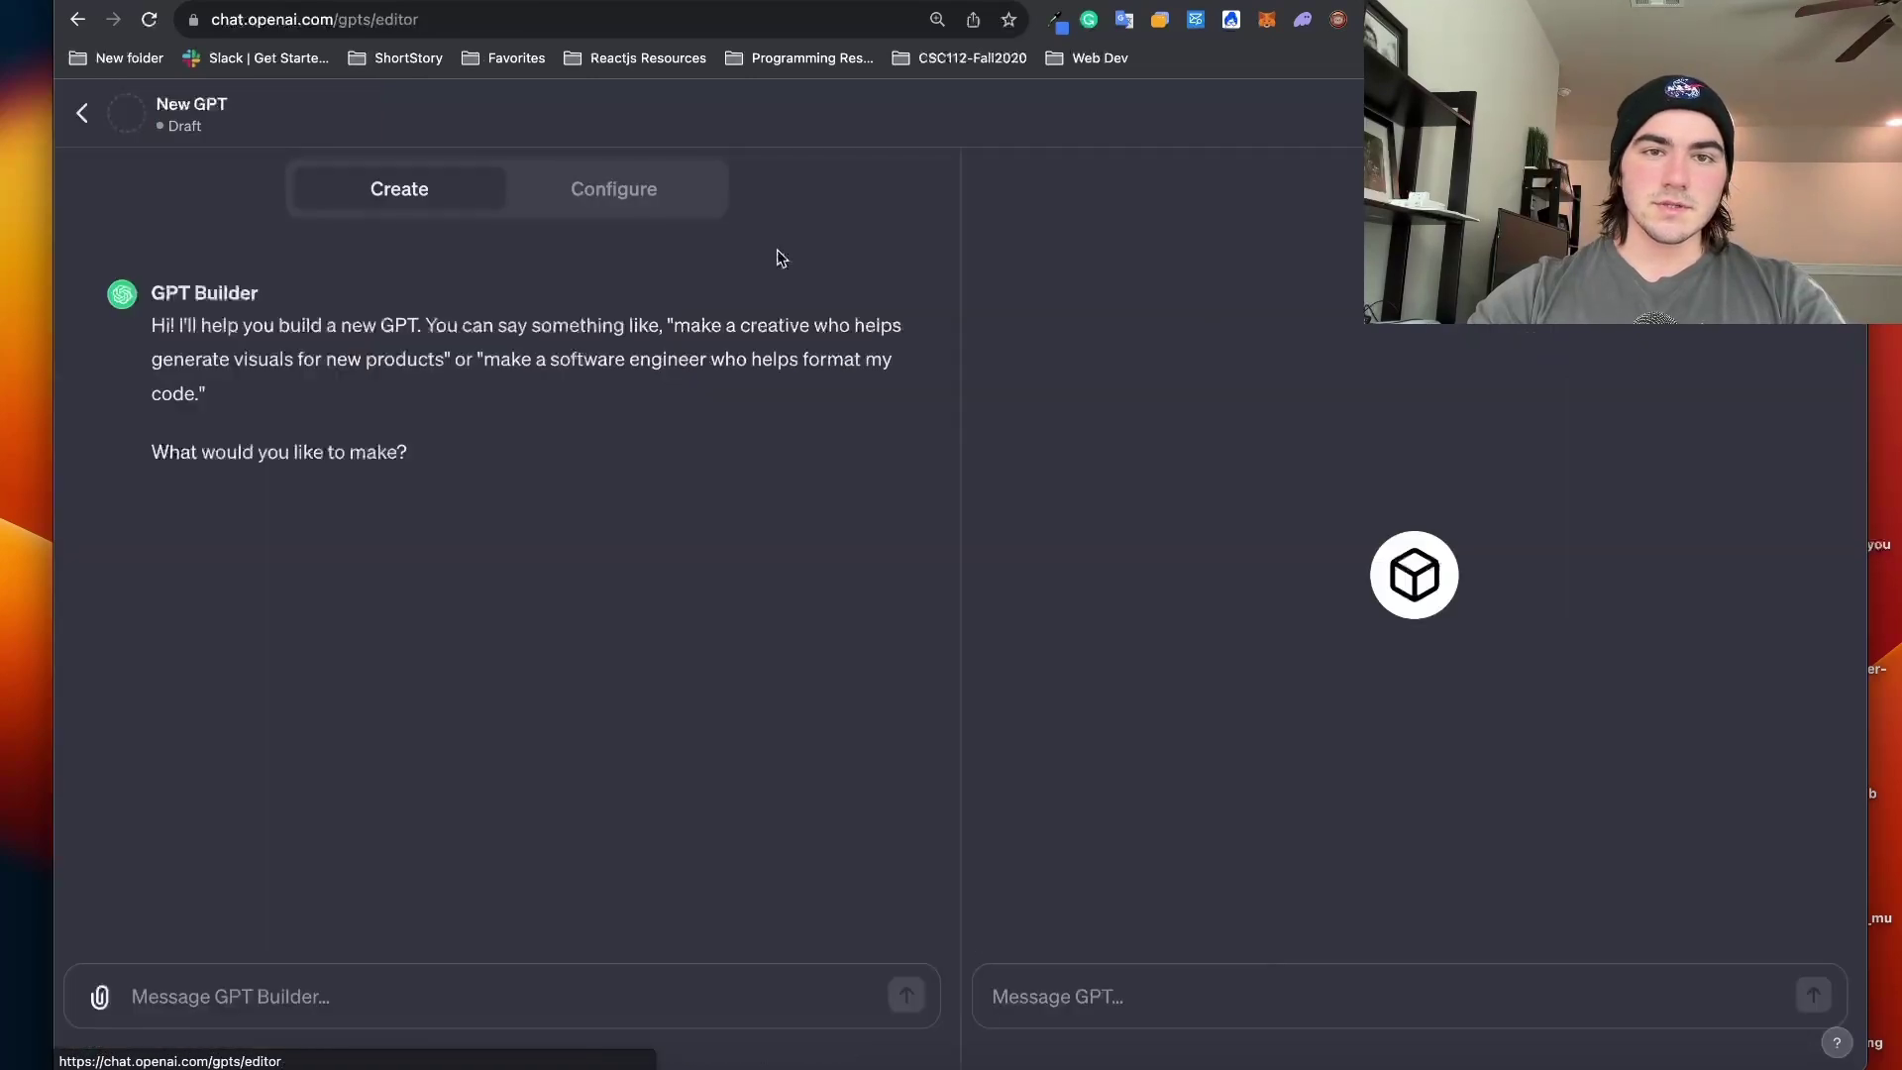
left_click(611, 201)
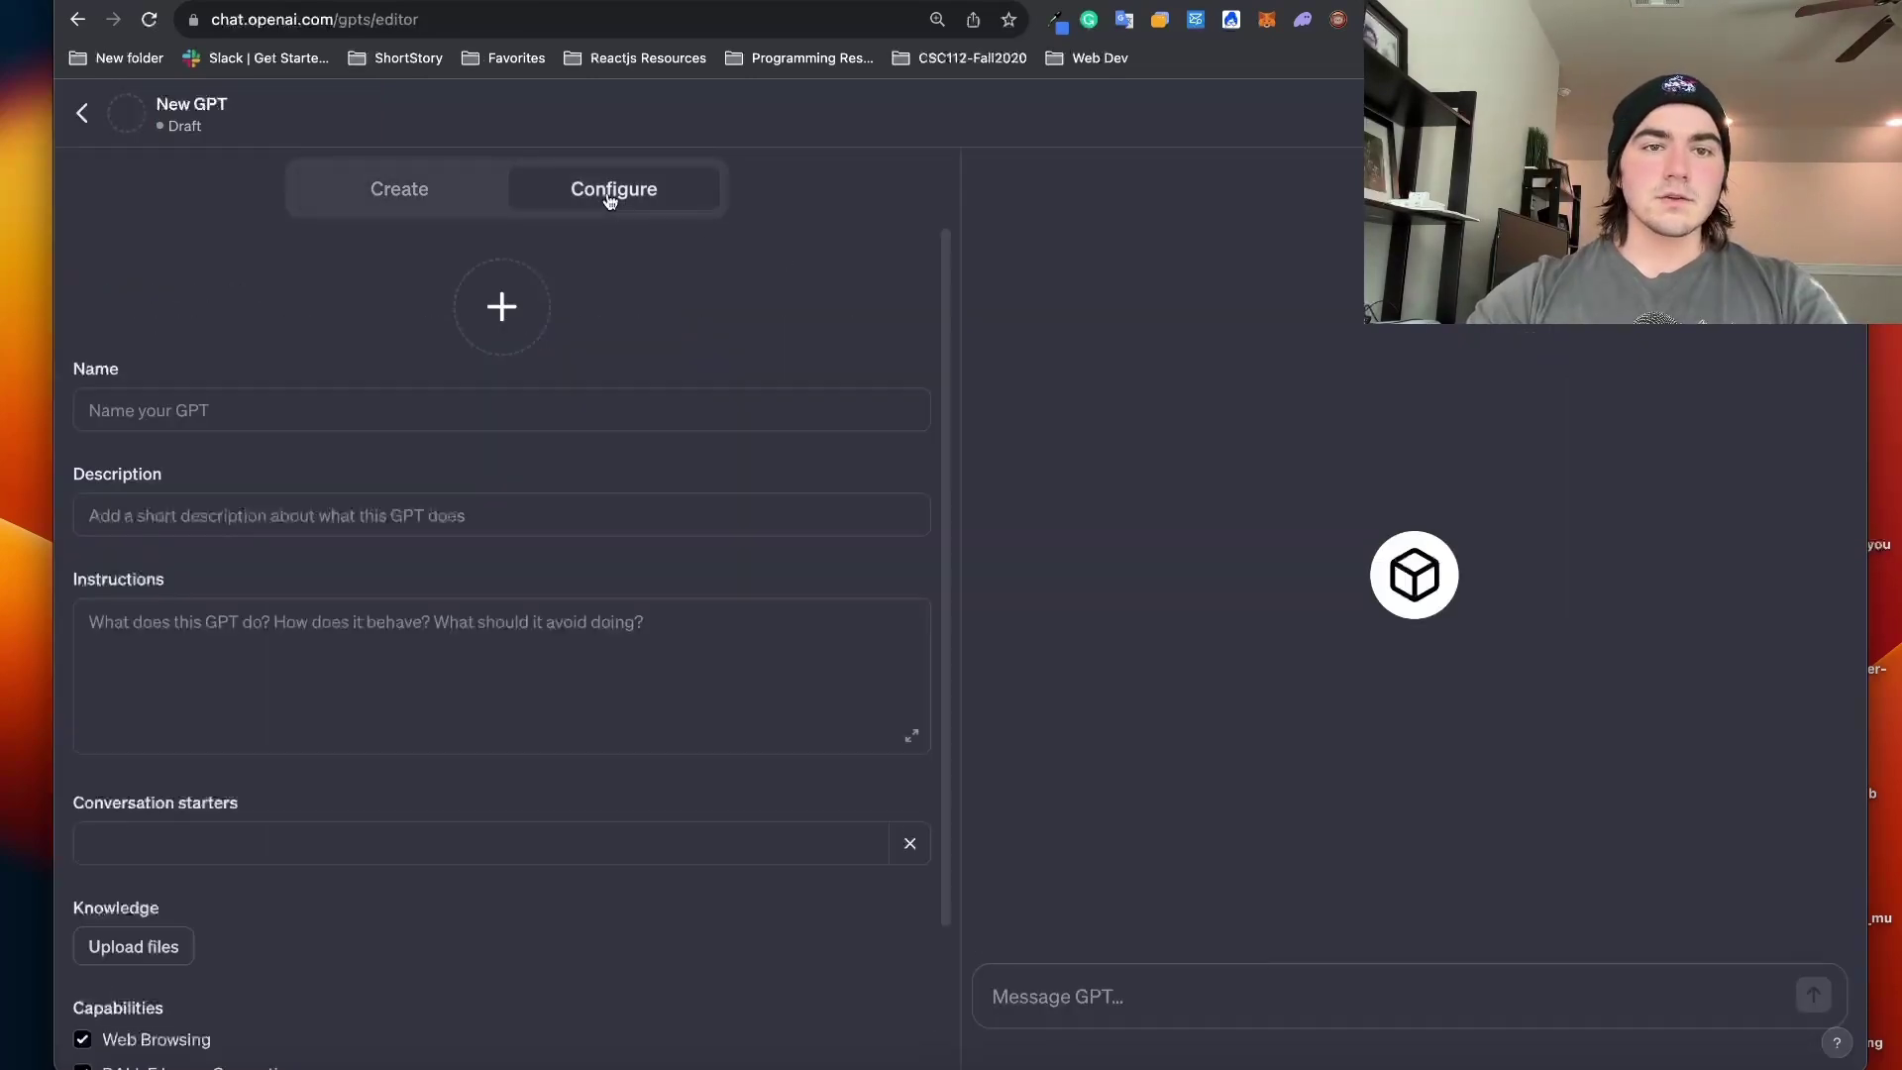
scroll(502, 528, "down", 3)
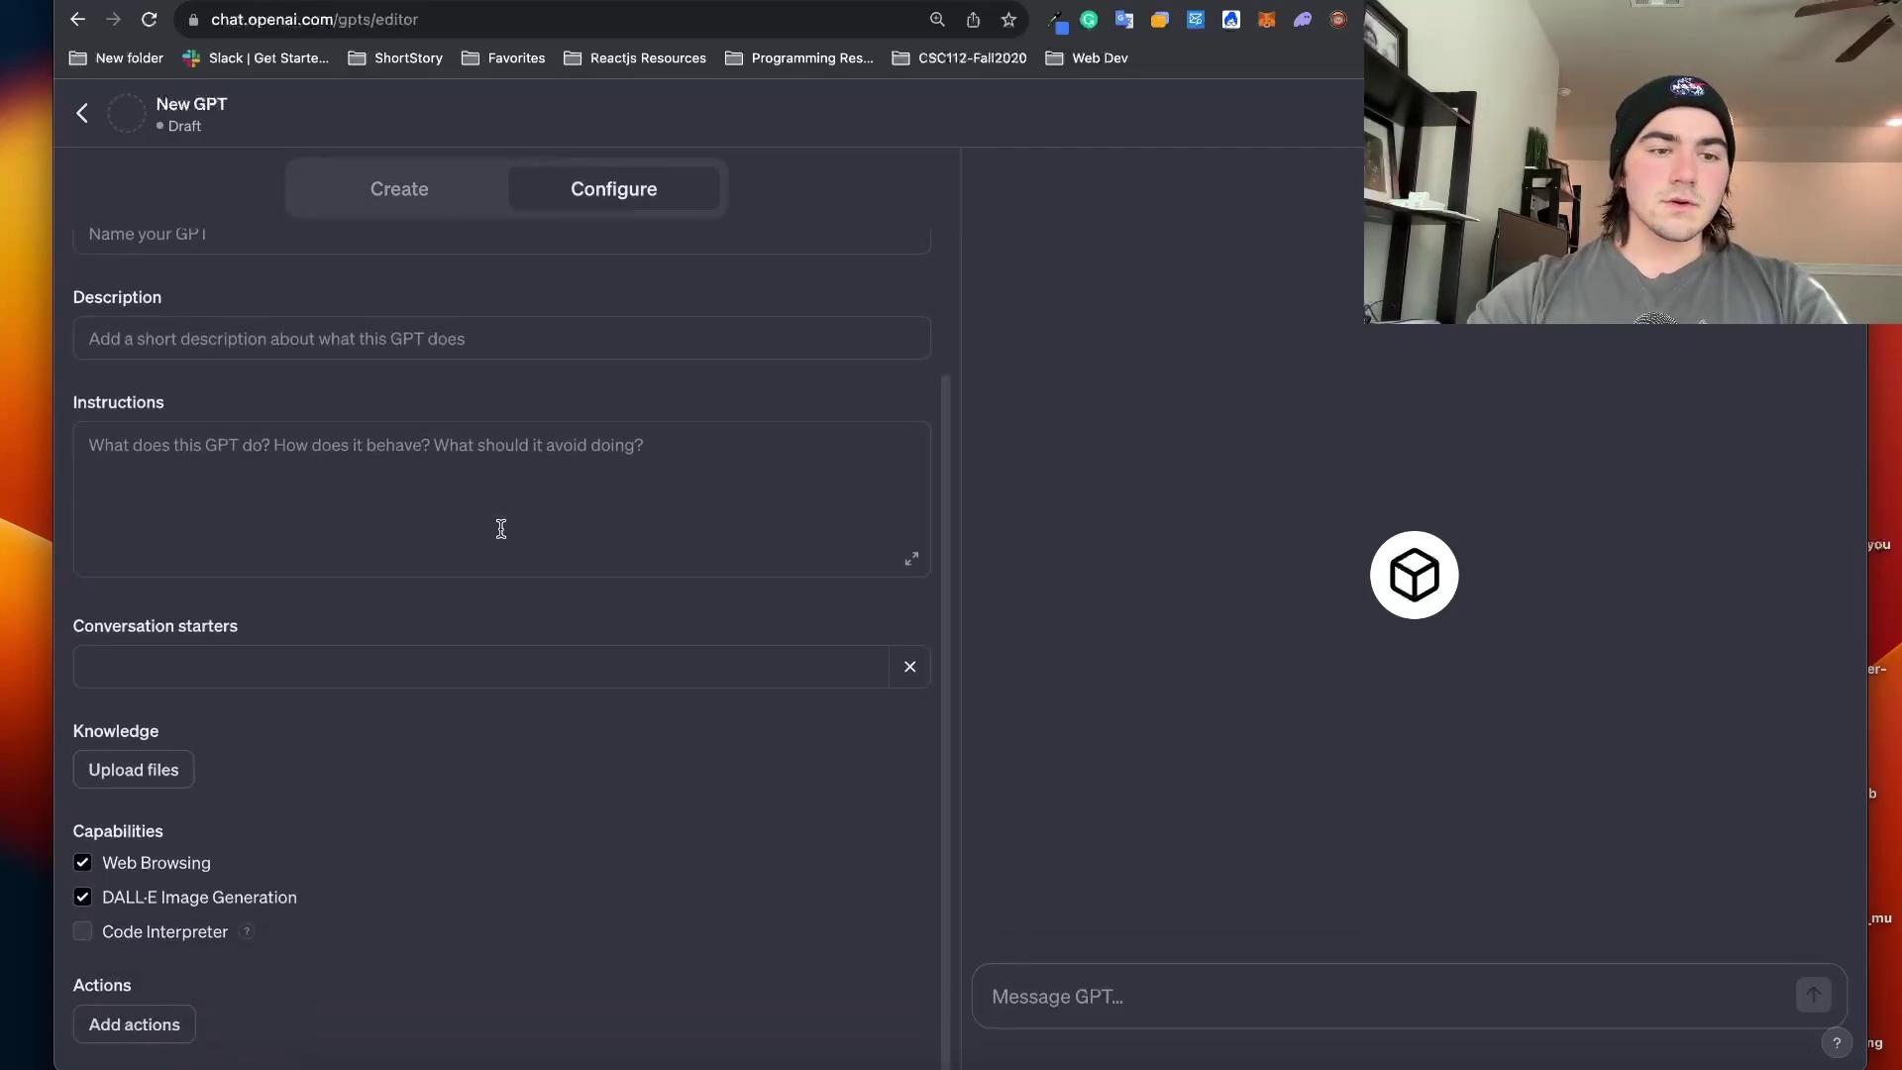
left_click(138, 1035)
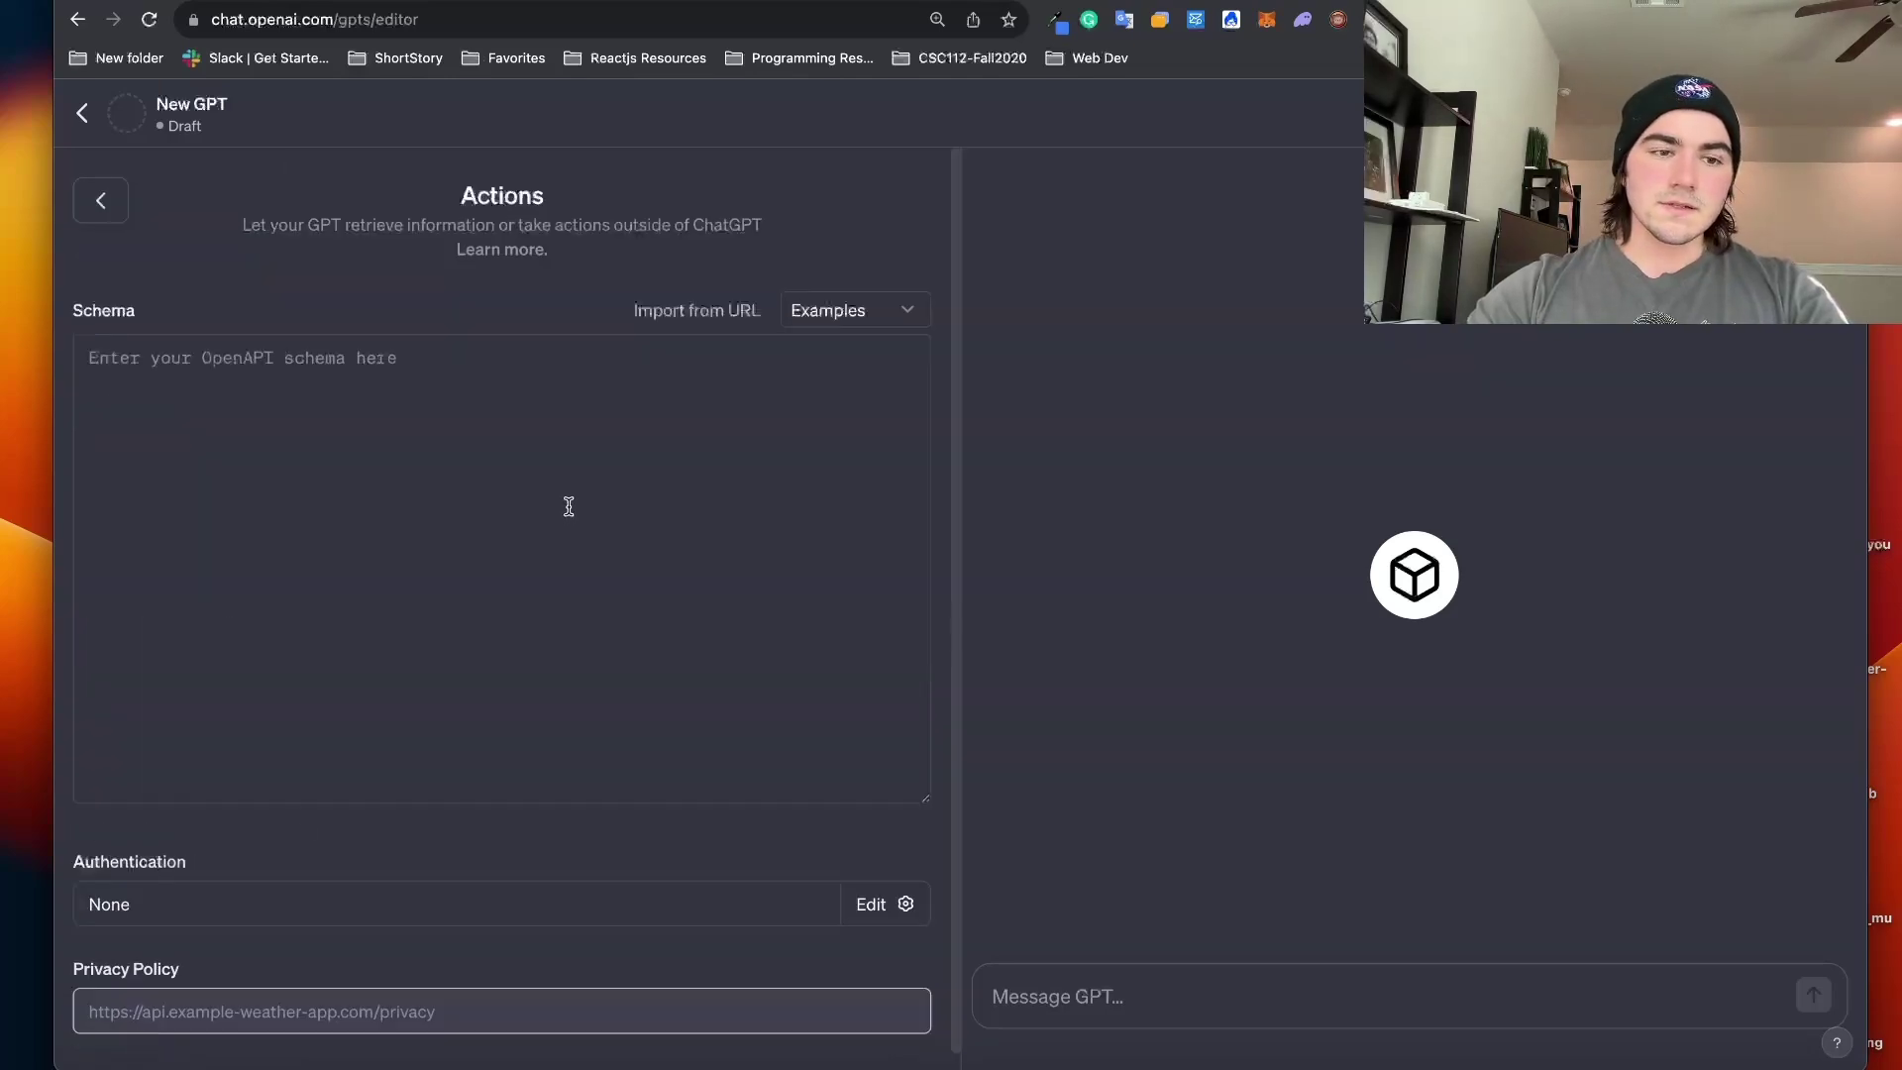
left_click(705, 313)
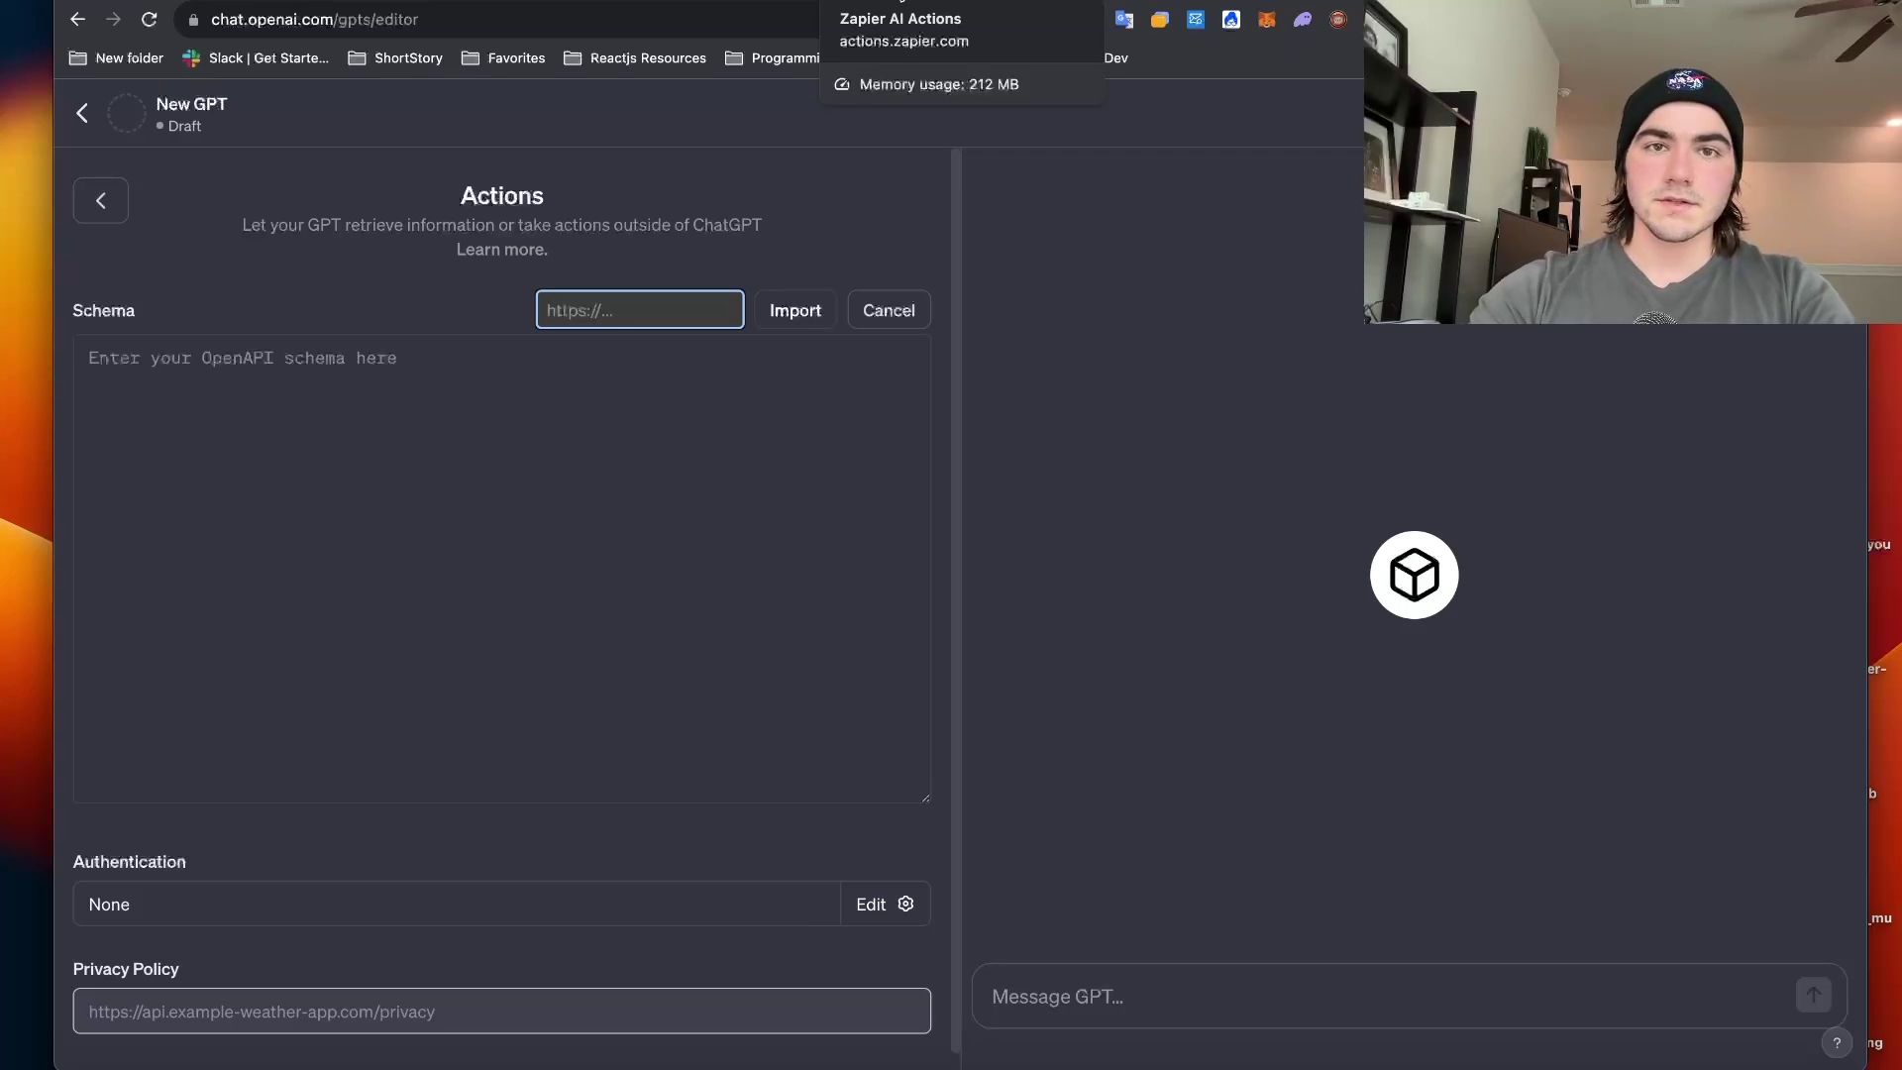
Step: Select the special openapi.json schema URL in the Zapier GPT docs' Get started steps
left_click(902, 2)
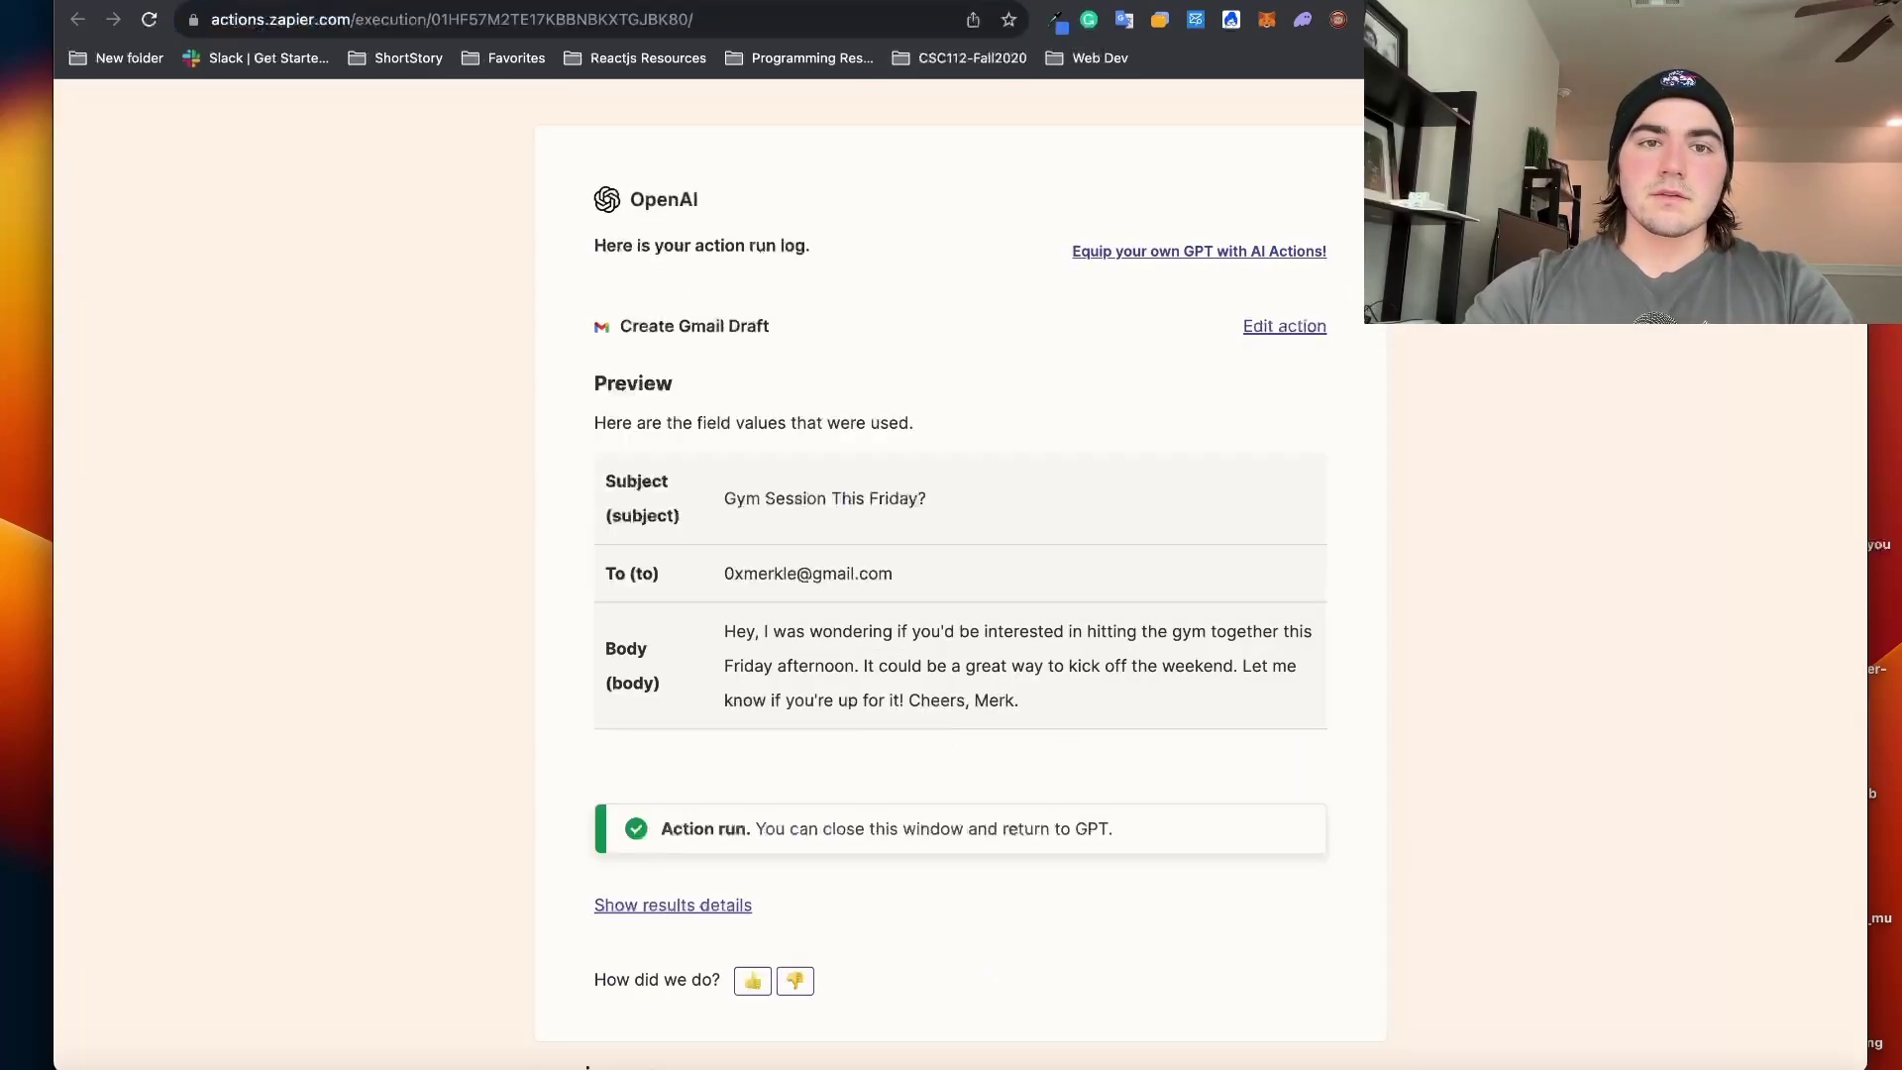
left_click(1127, 2)
scroll(890, 393, "up", 15)
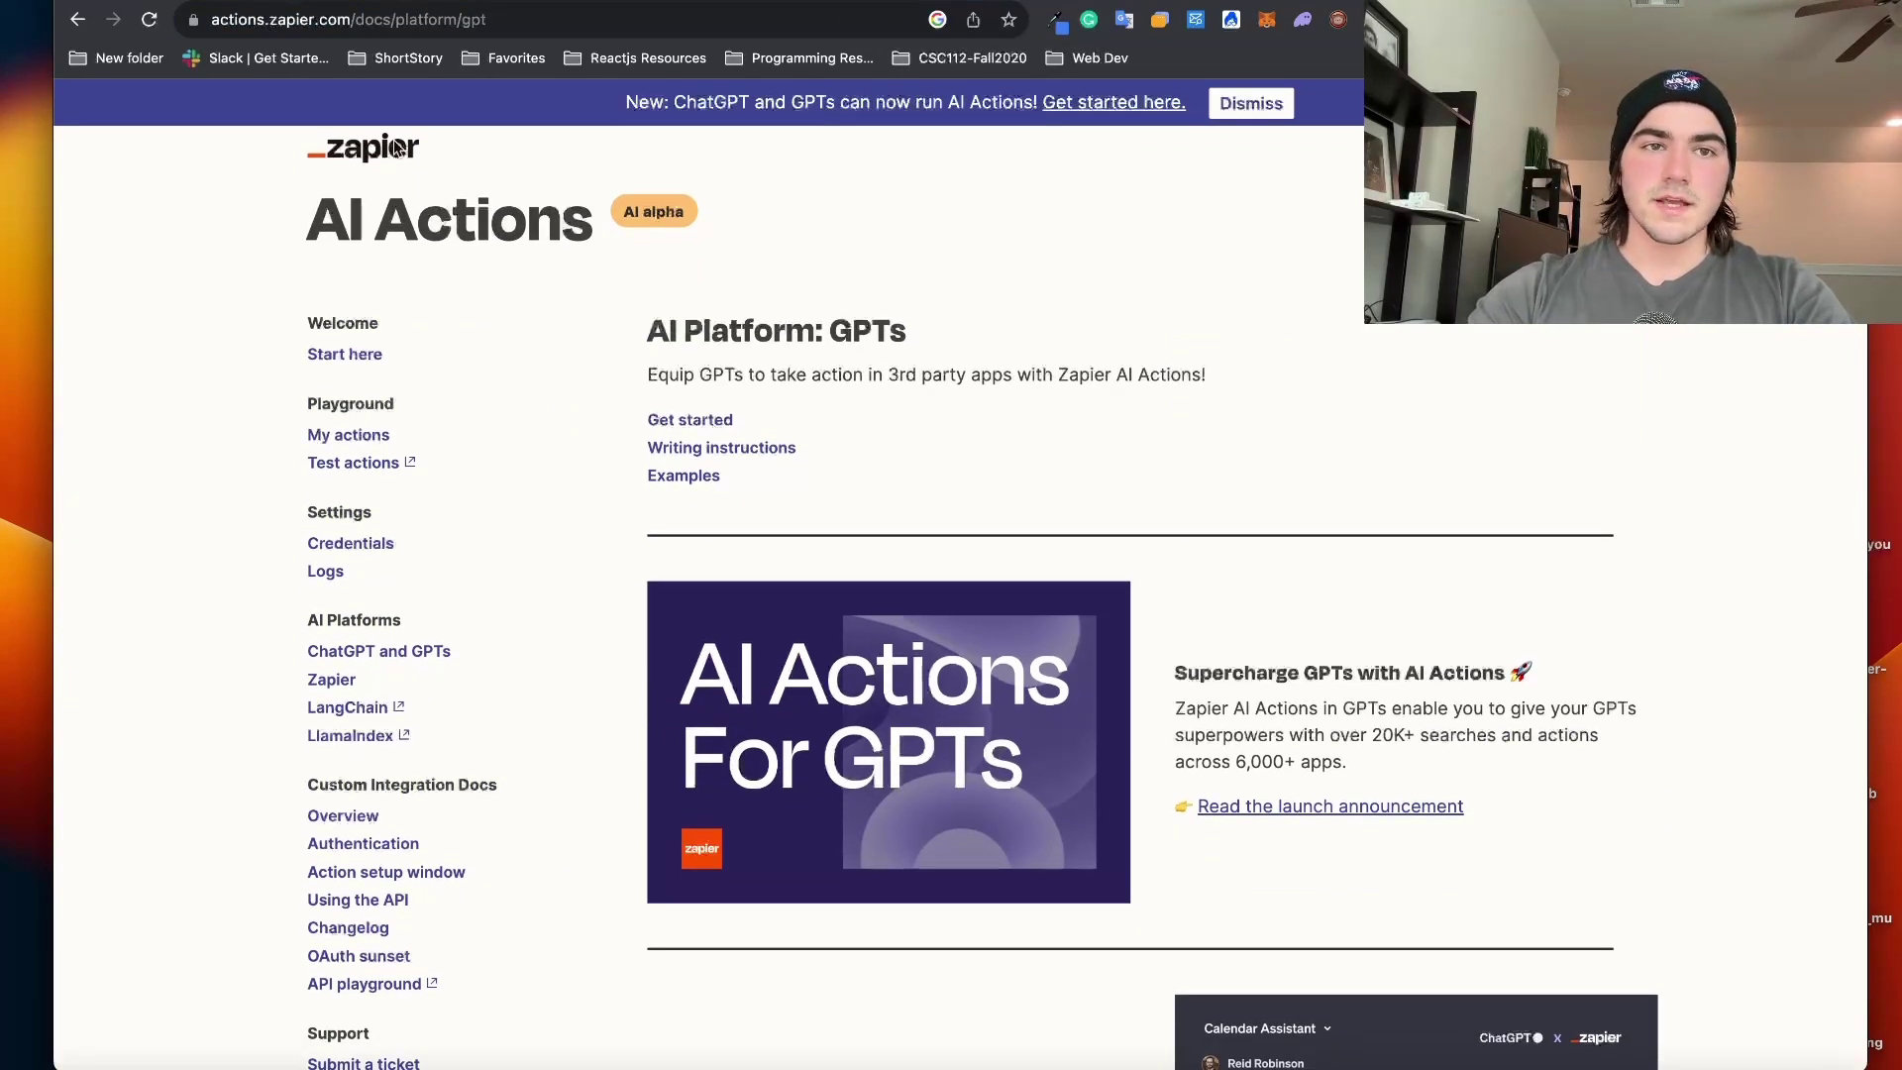
scroll(882, 537, "down", 4)
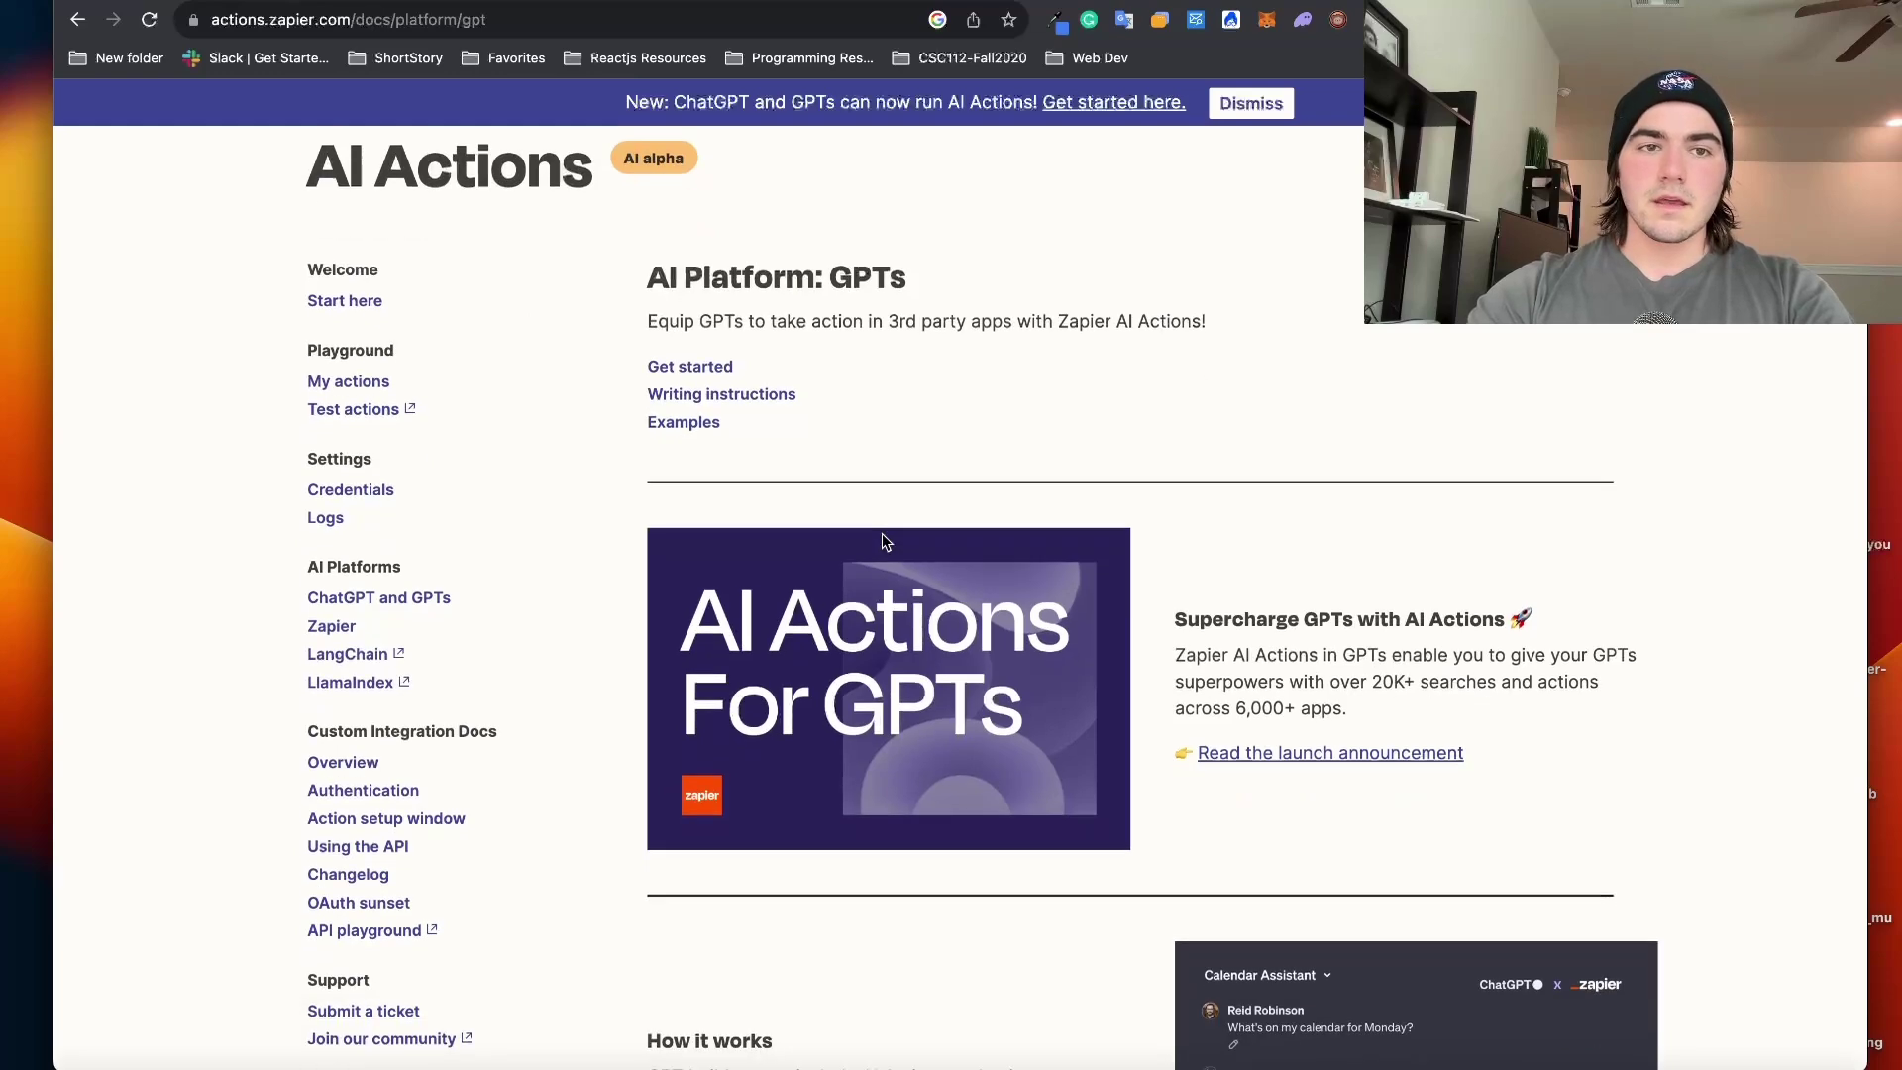
scroll(882, 533, "down", 8)
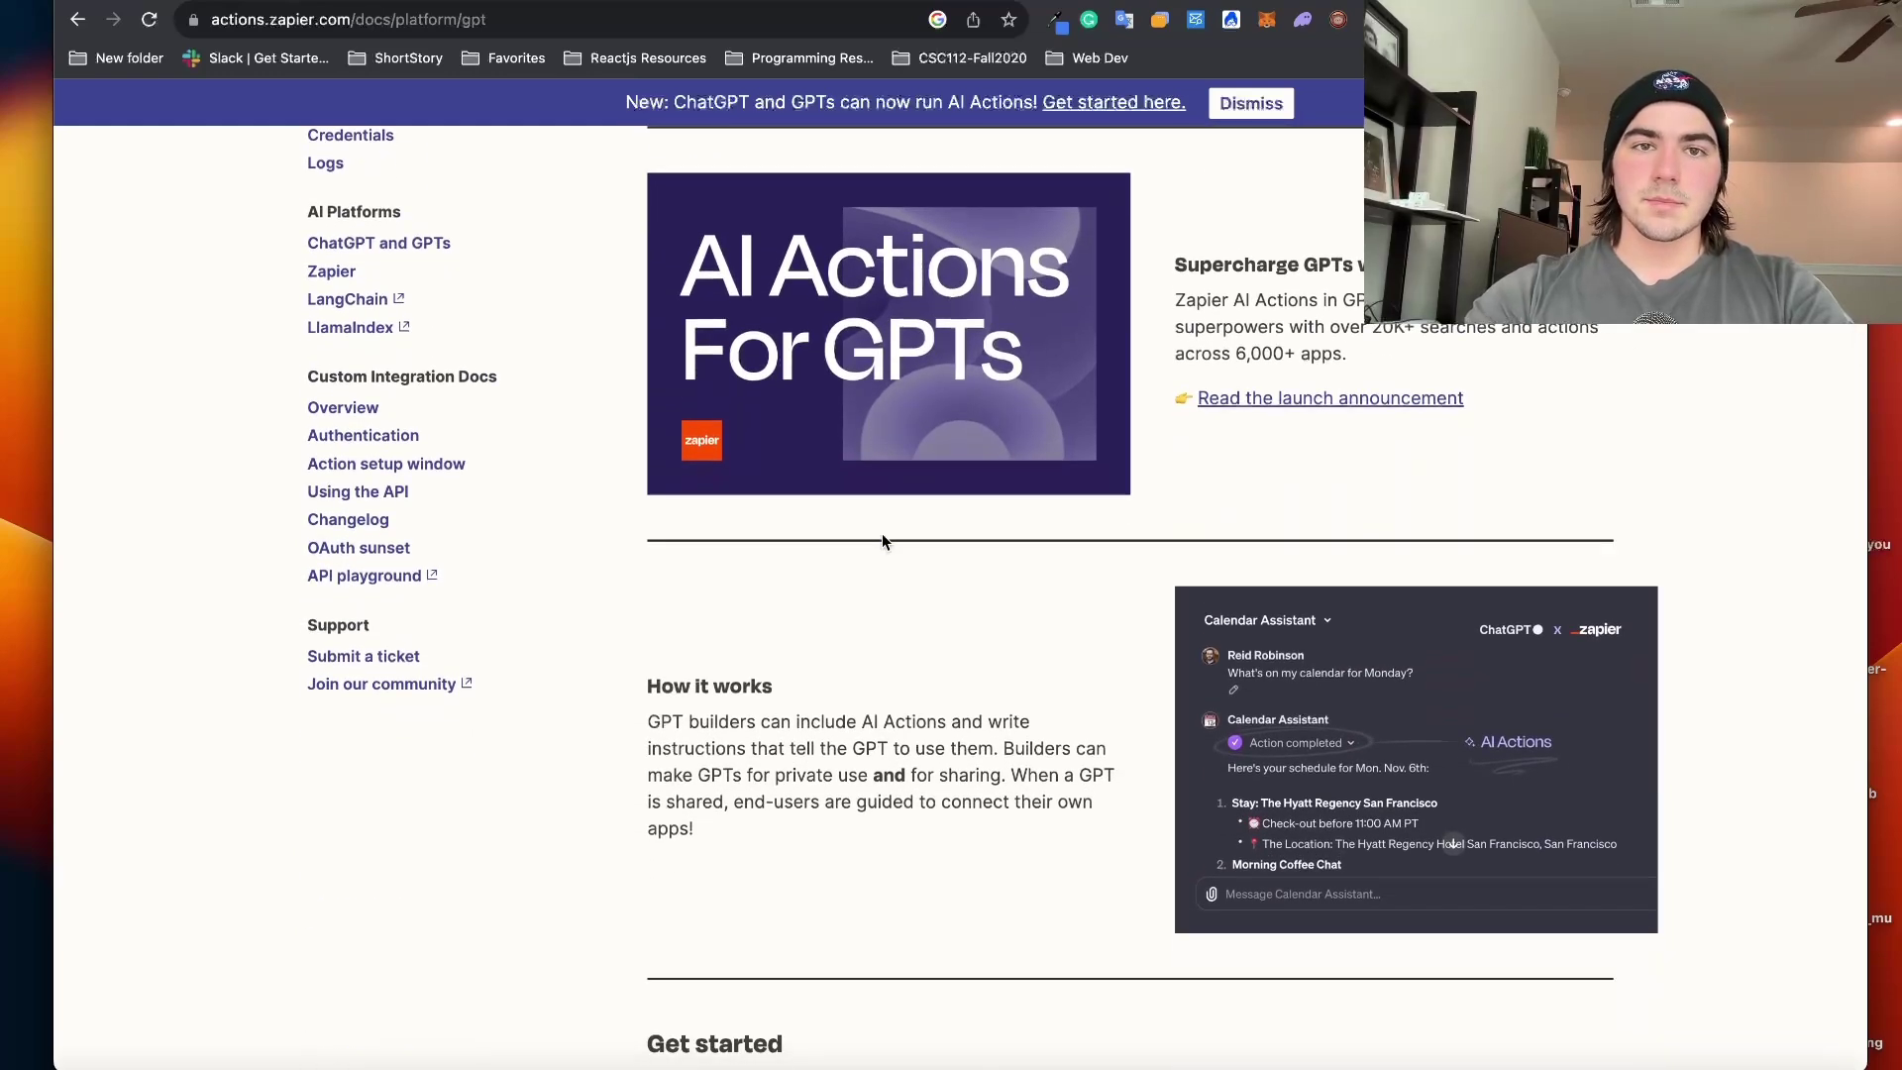
scroll(882, 515, "down", 8)
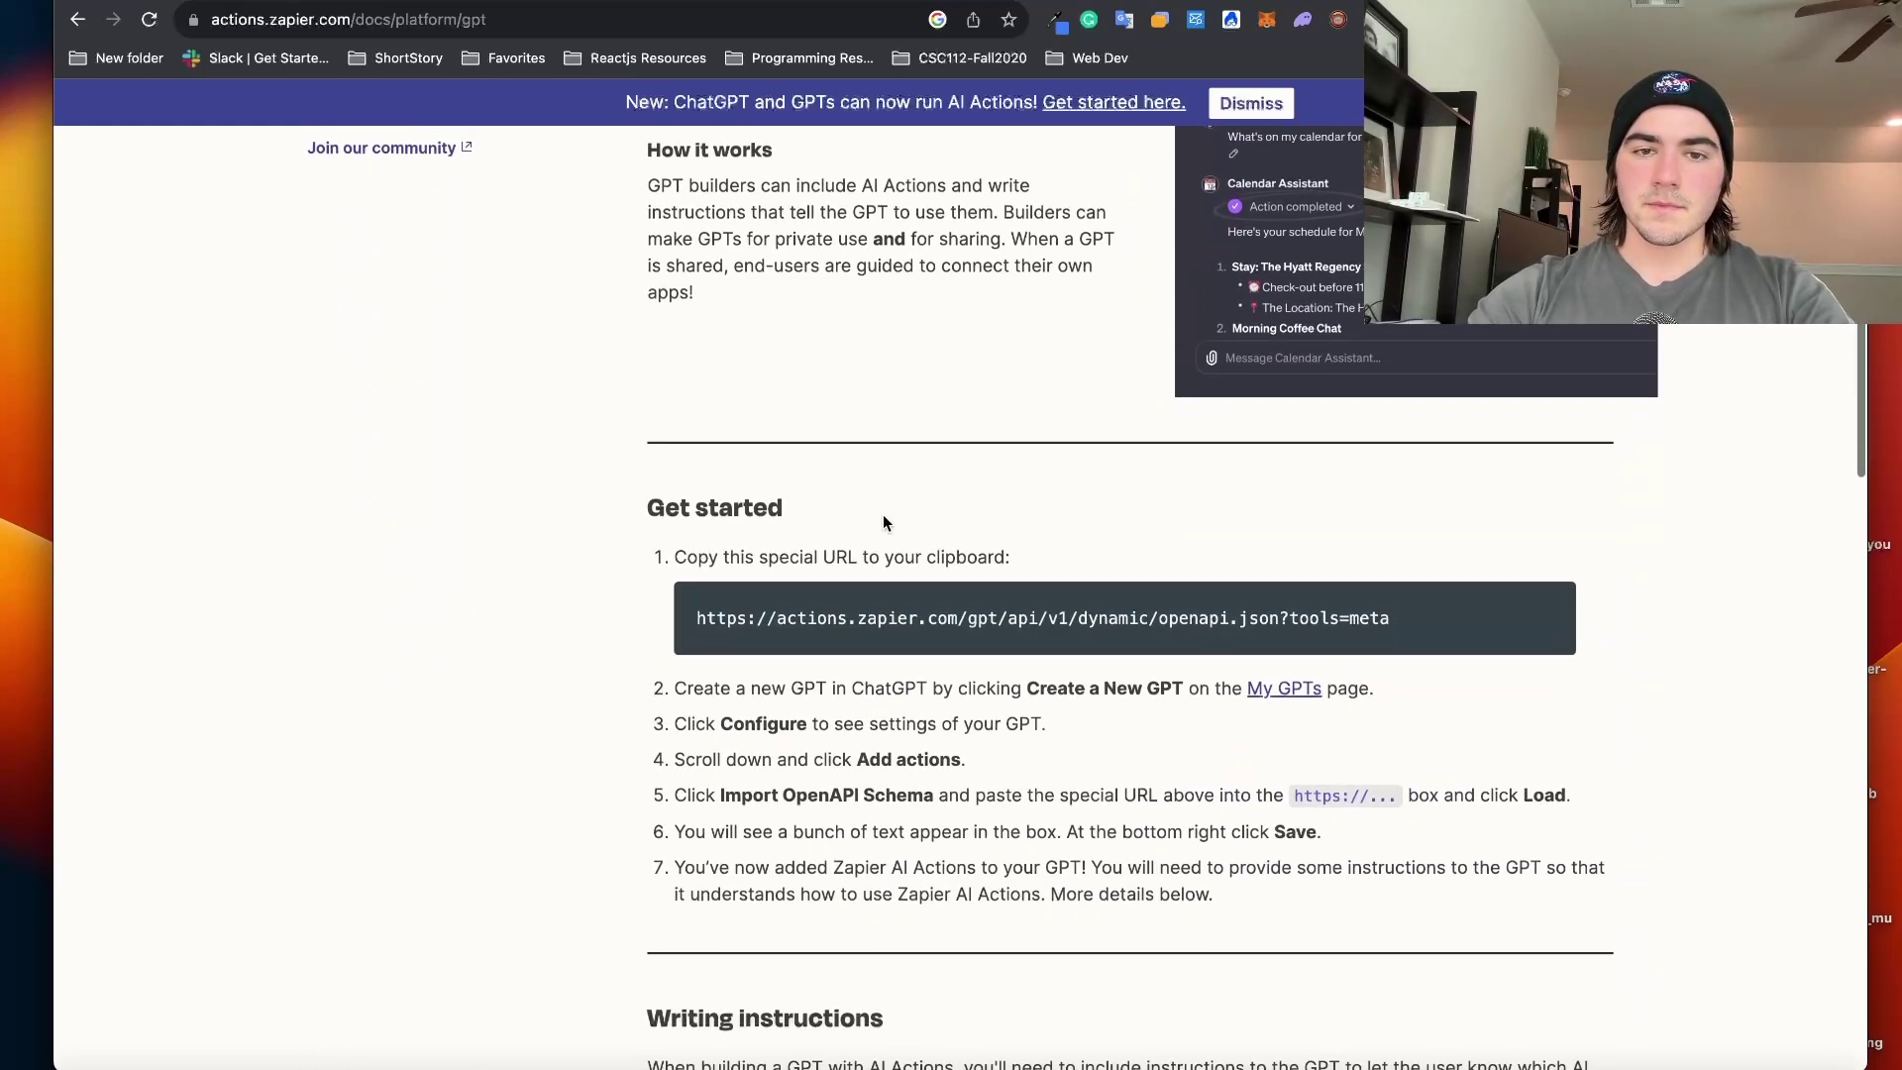
triple_click(962, 591)
key("super+c")
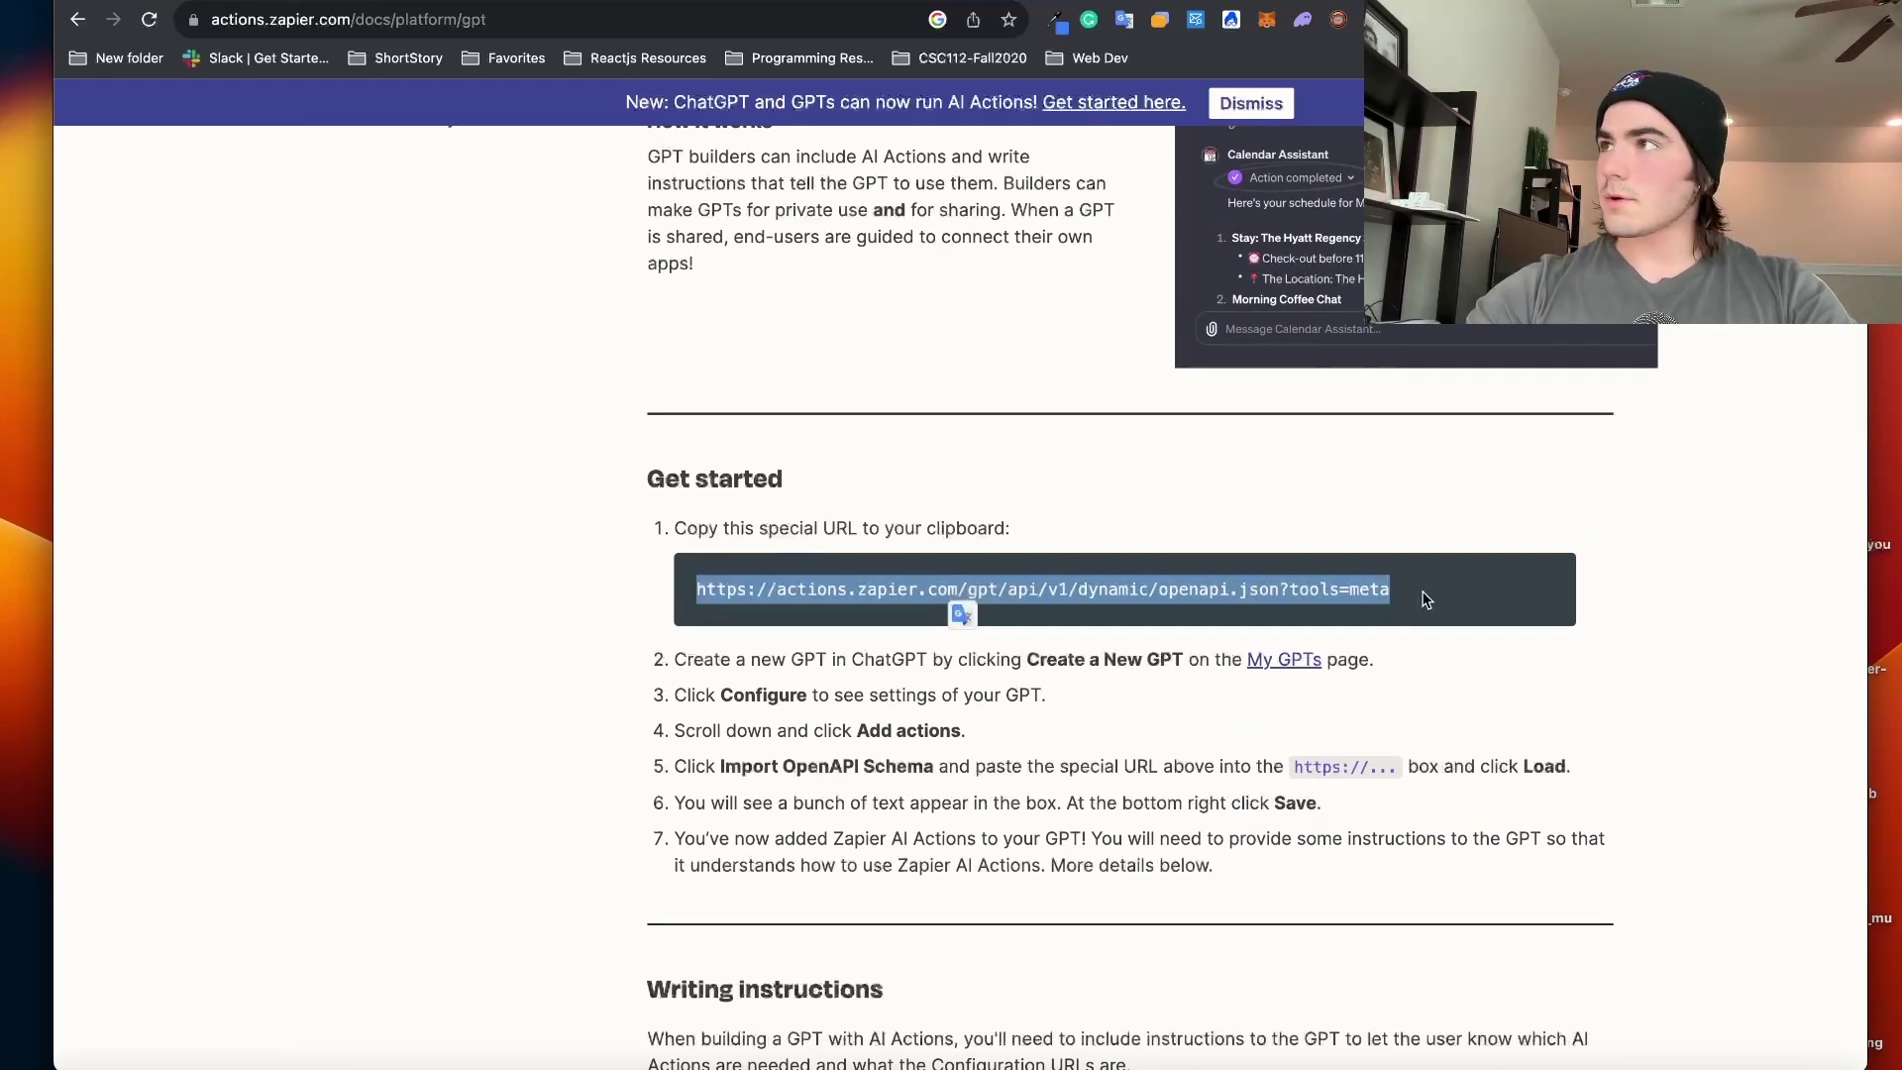
Step: Import the pasted Zapier schema URL and look over the loaded schema and actions list
left_click(446, 2)
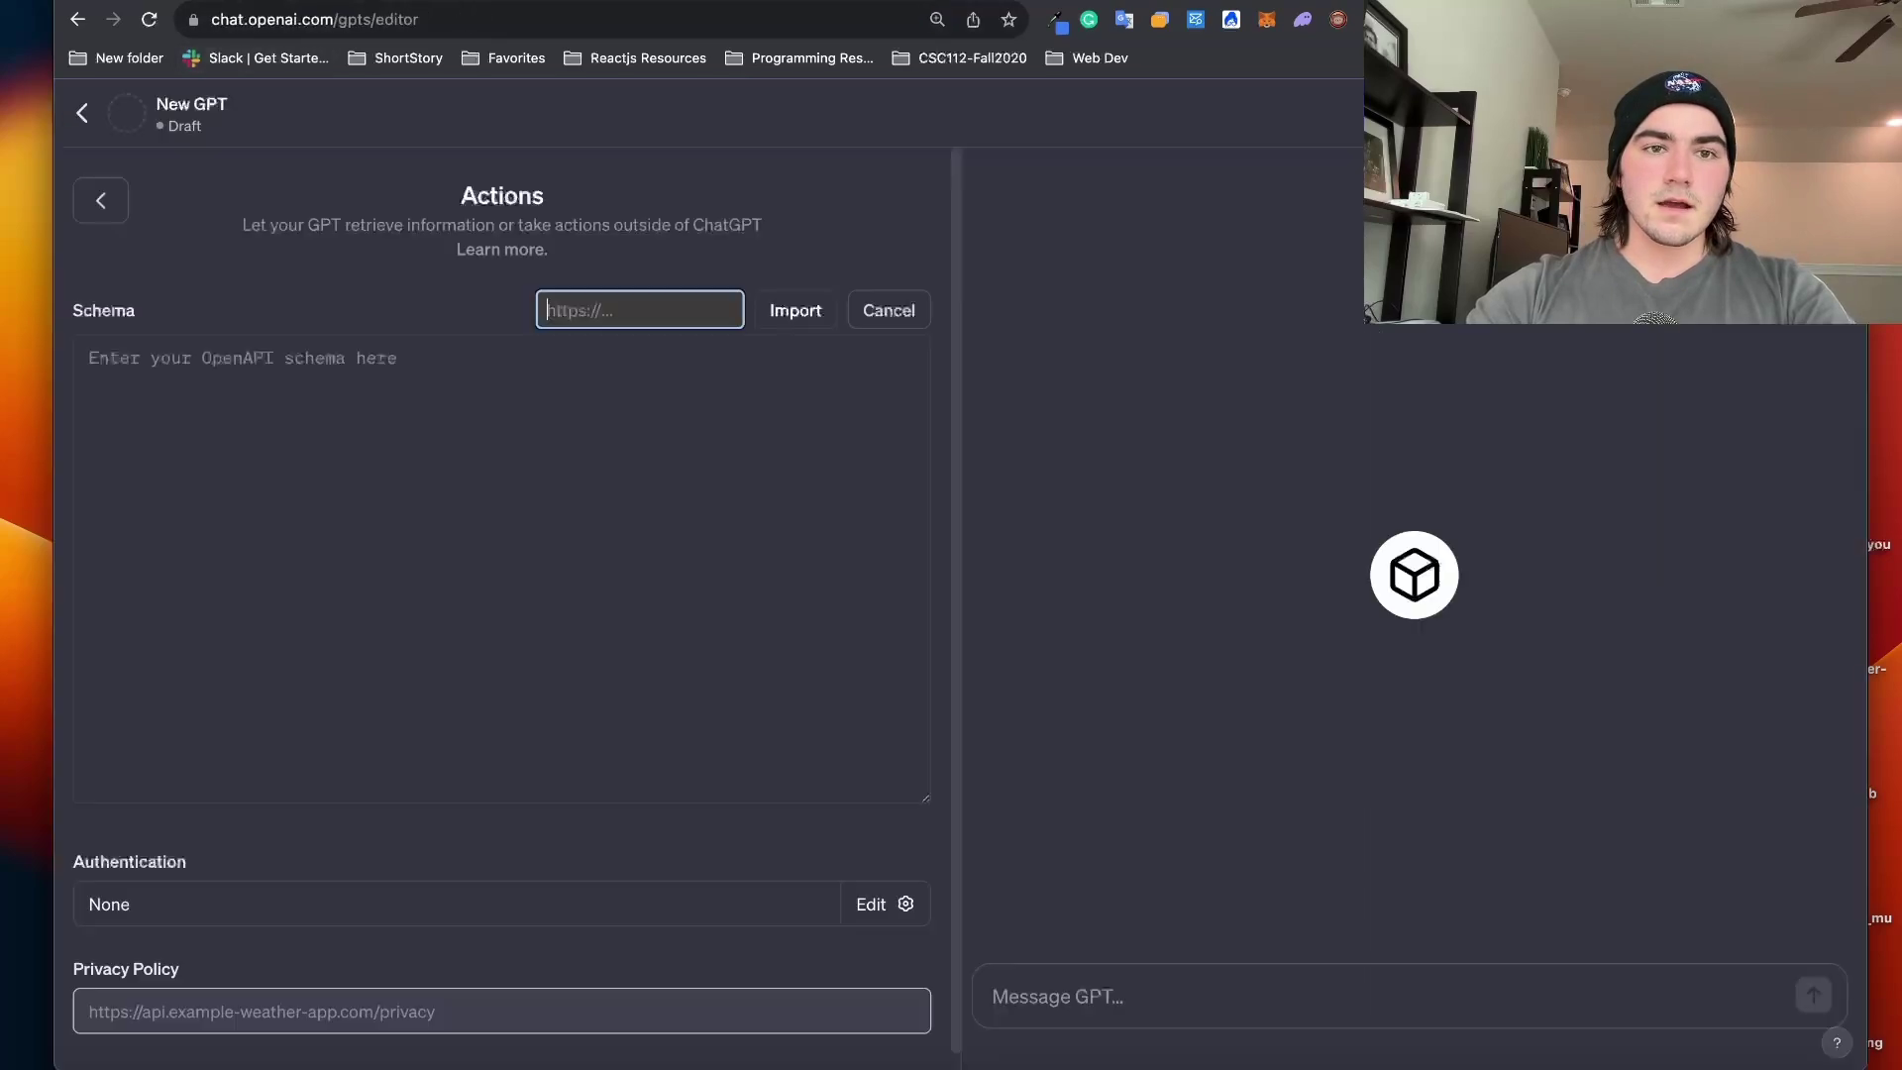
key("super+v")
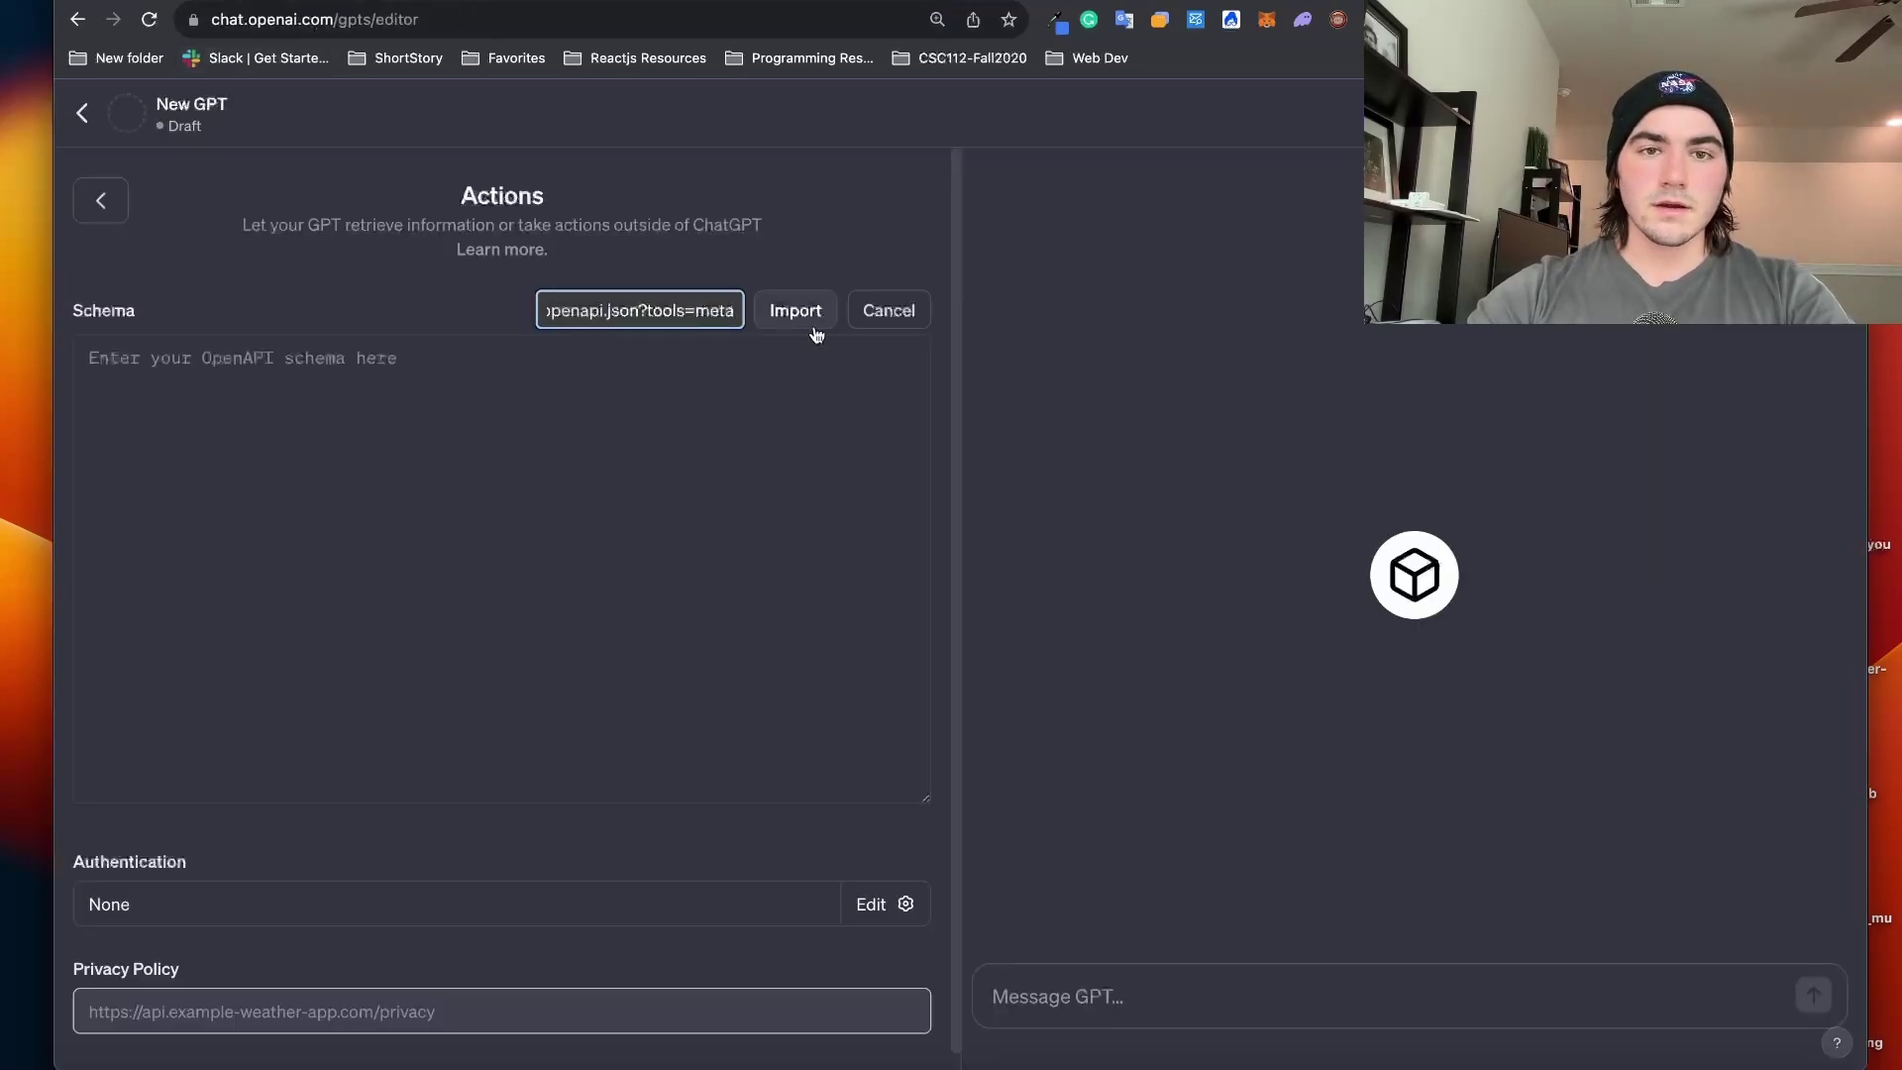
left_click(797, 313)
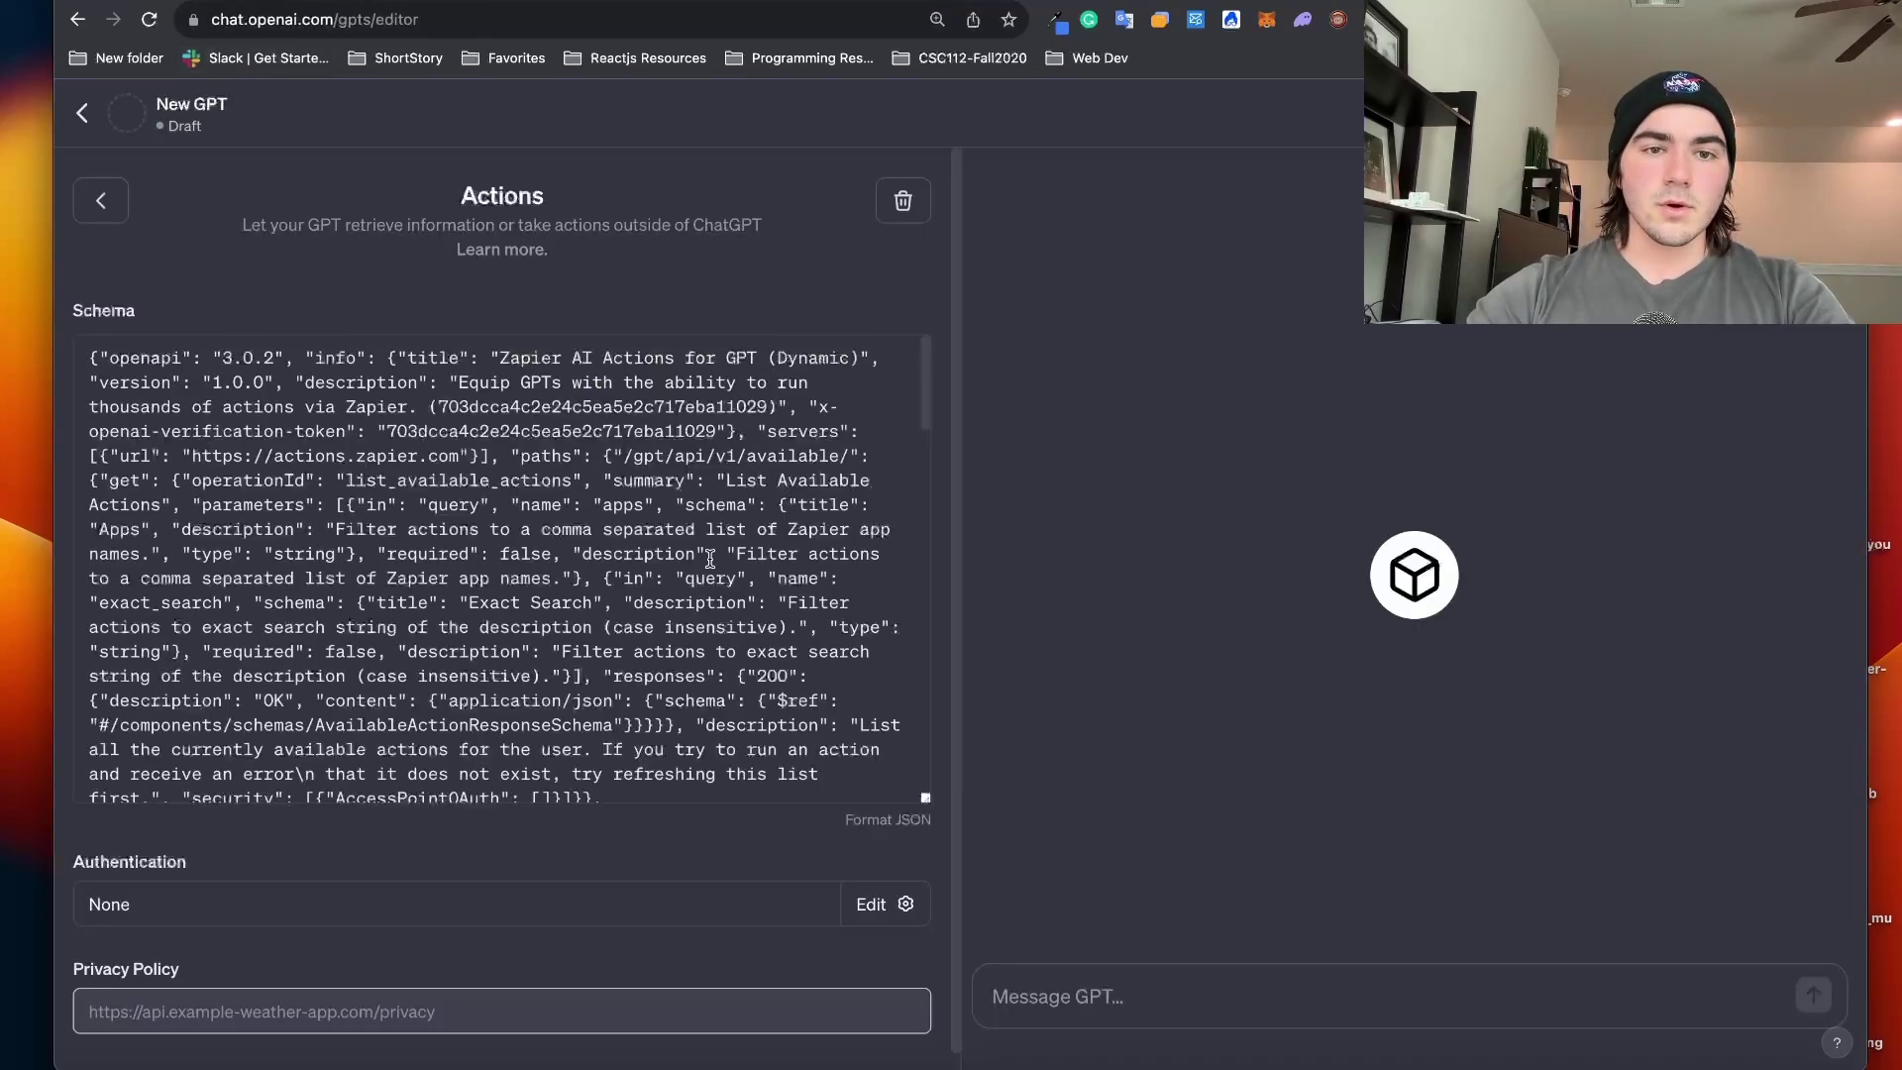
scroll(710, 559, "down", 10)
scroll(709, 558, "down", 2)
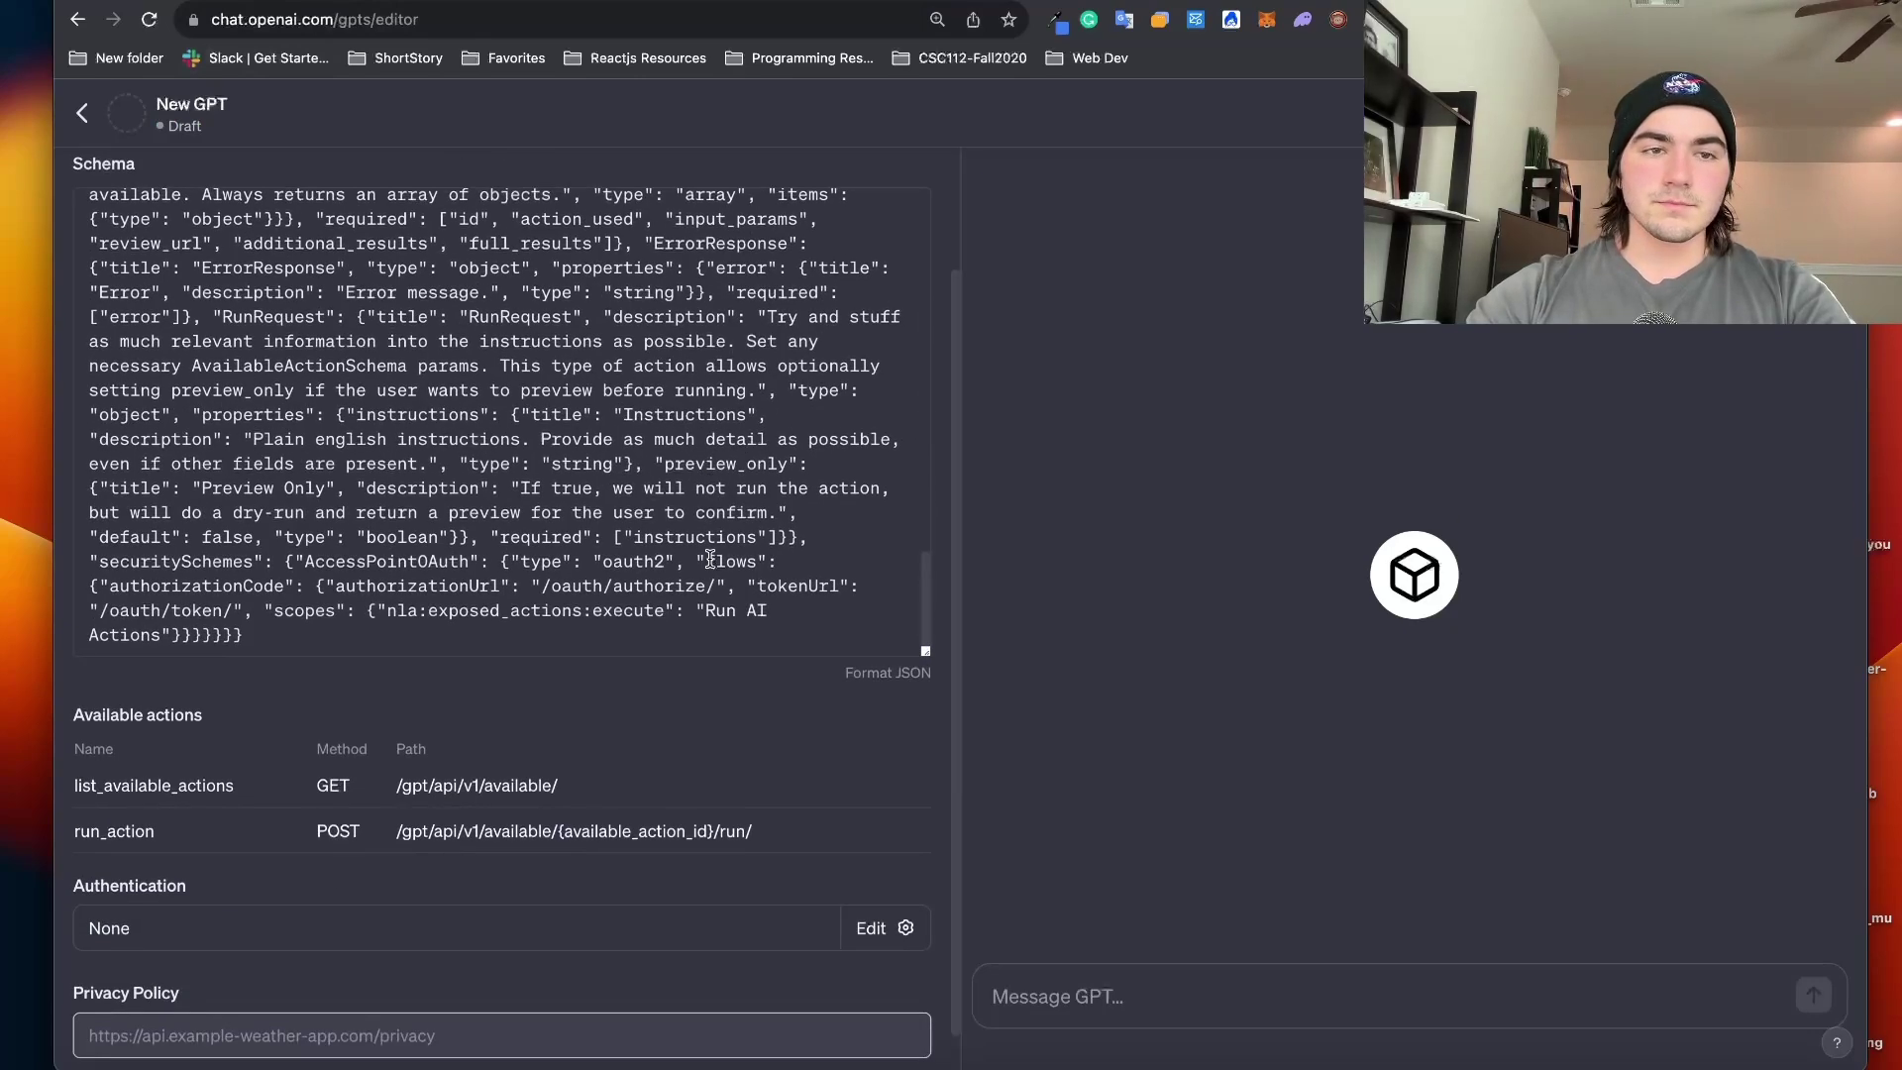
scroll(709, 559, "up", 5)
scroll(710, 559, "up", 5)
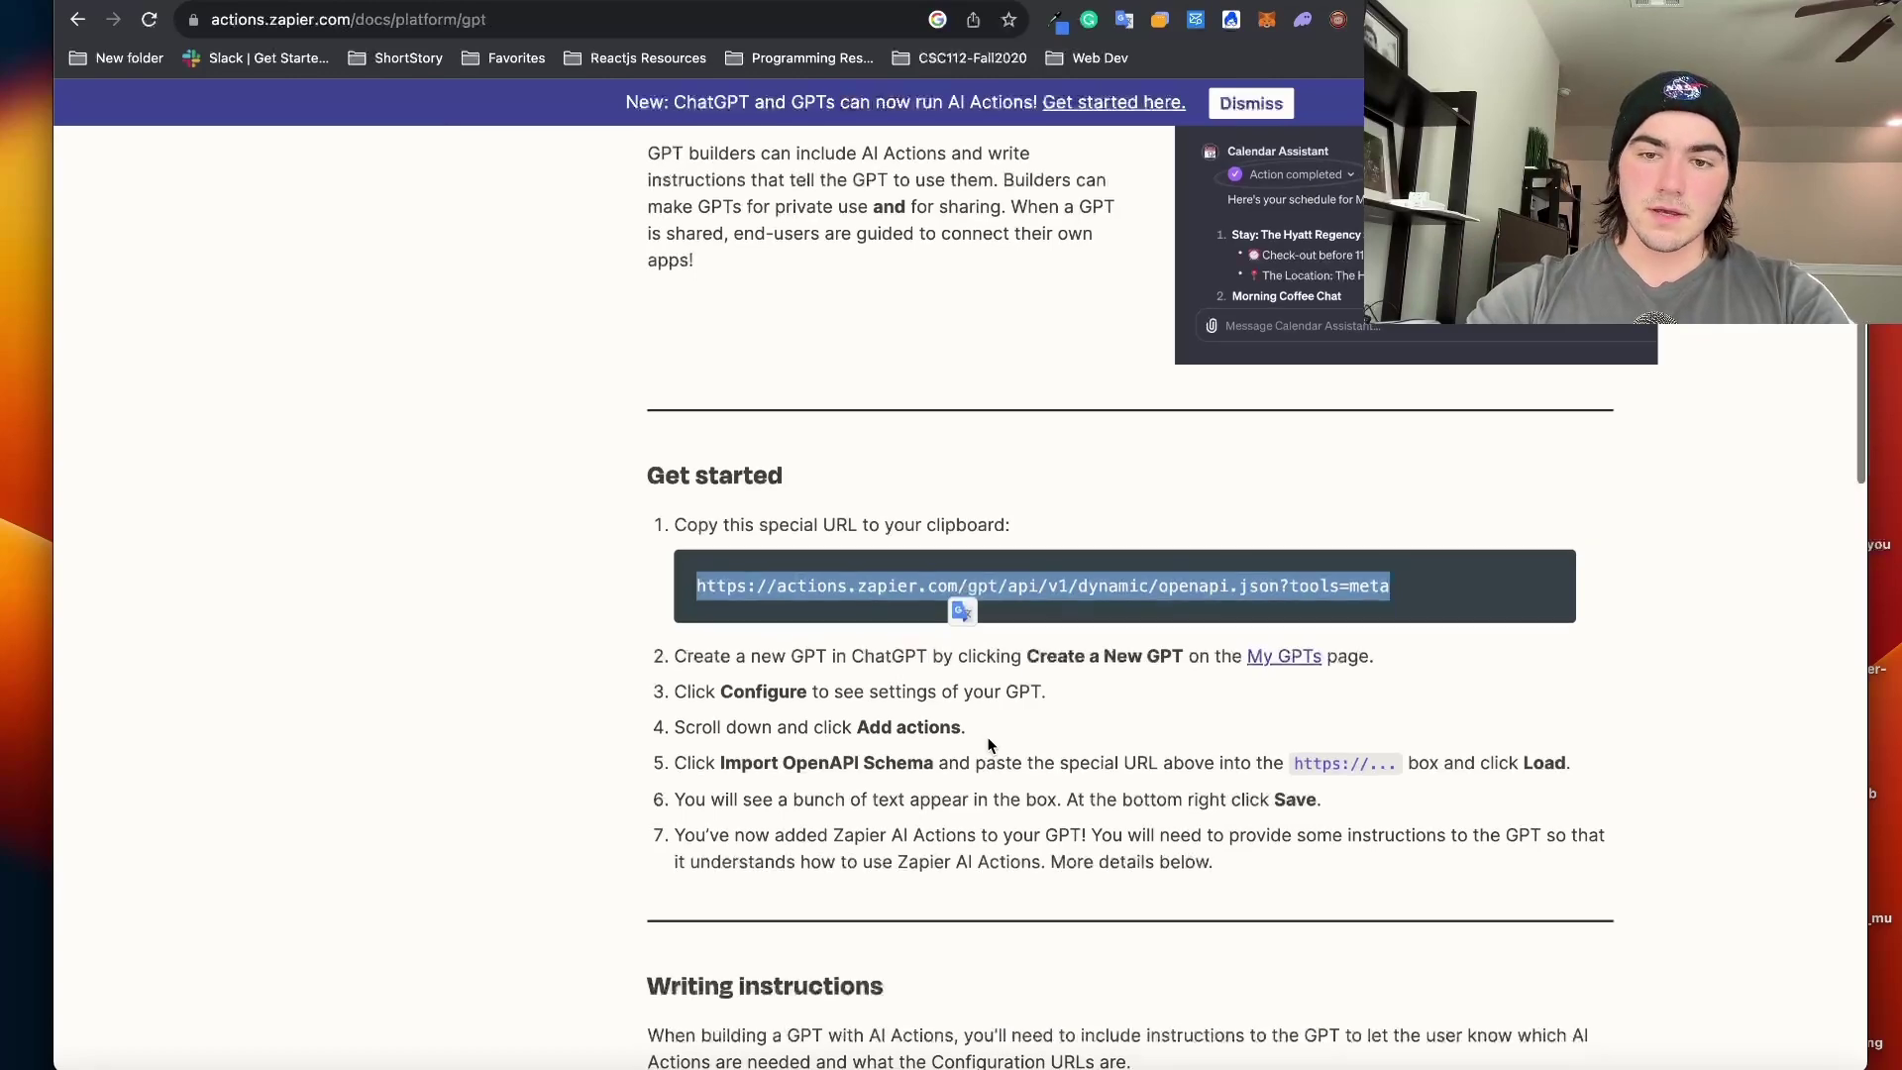
Step: Copy the gpt/start base URL from the docs' Writing instructions section
scroll(989, 744, "down", 5)
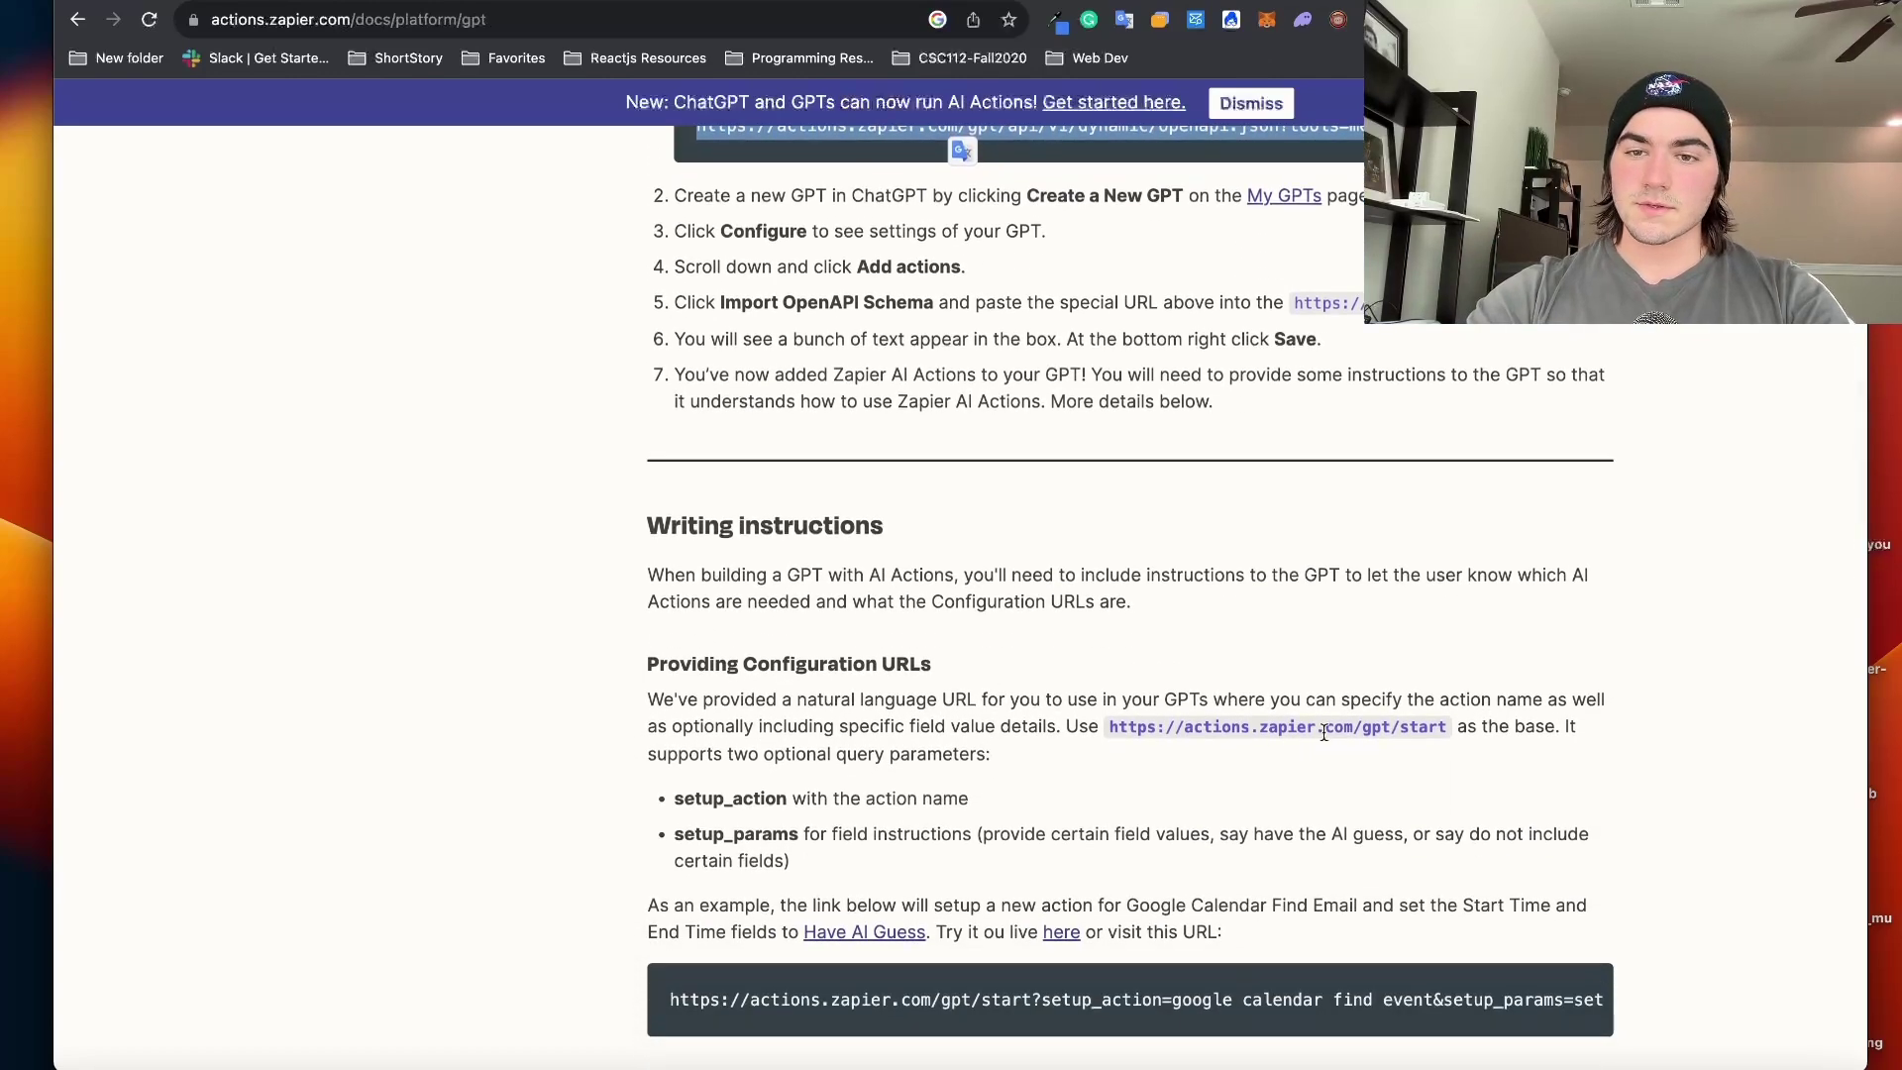
scroll(1324, 730, "down", 1)
mouse_move(1448, 682)
left_mouse_down()
mouse_move(1116, 691)
mouse_move(1446, 698)
left_mouse_up()
key("ctrl+c")
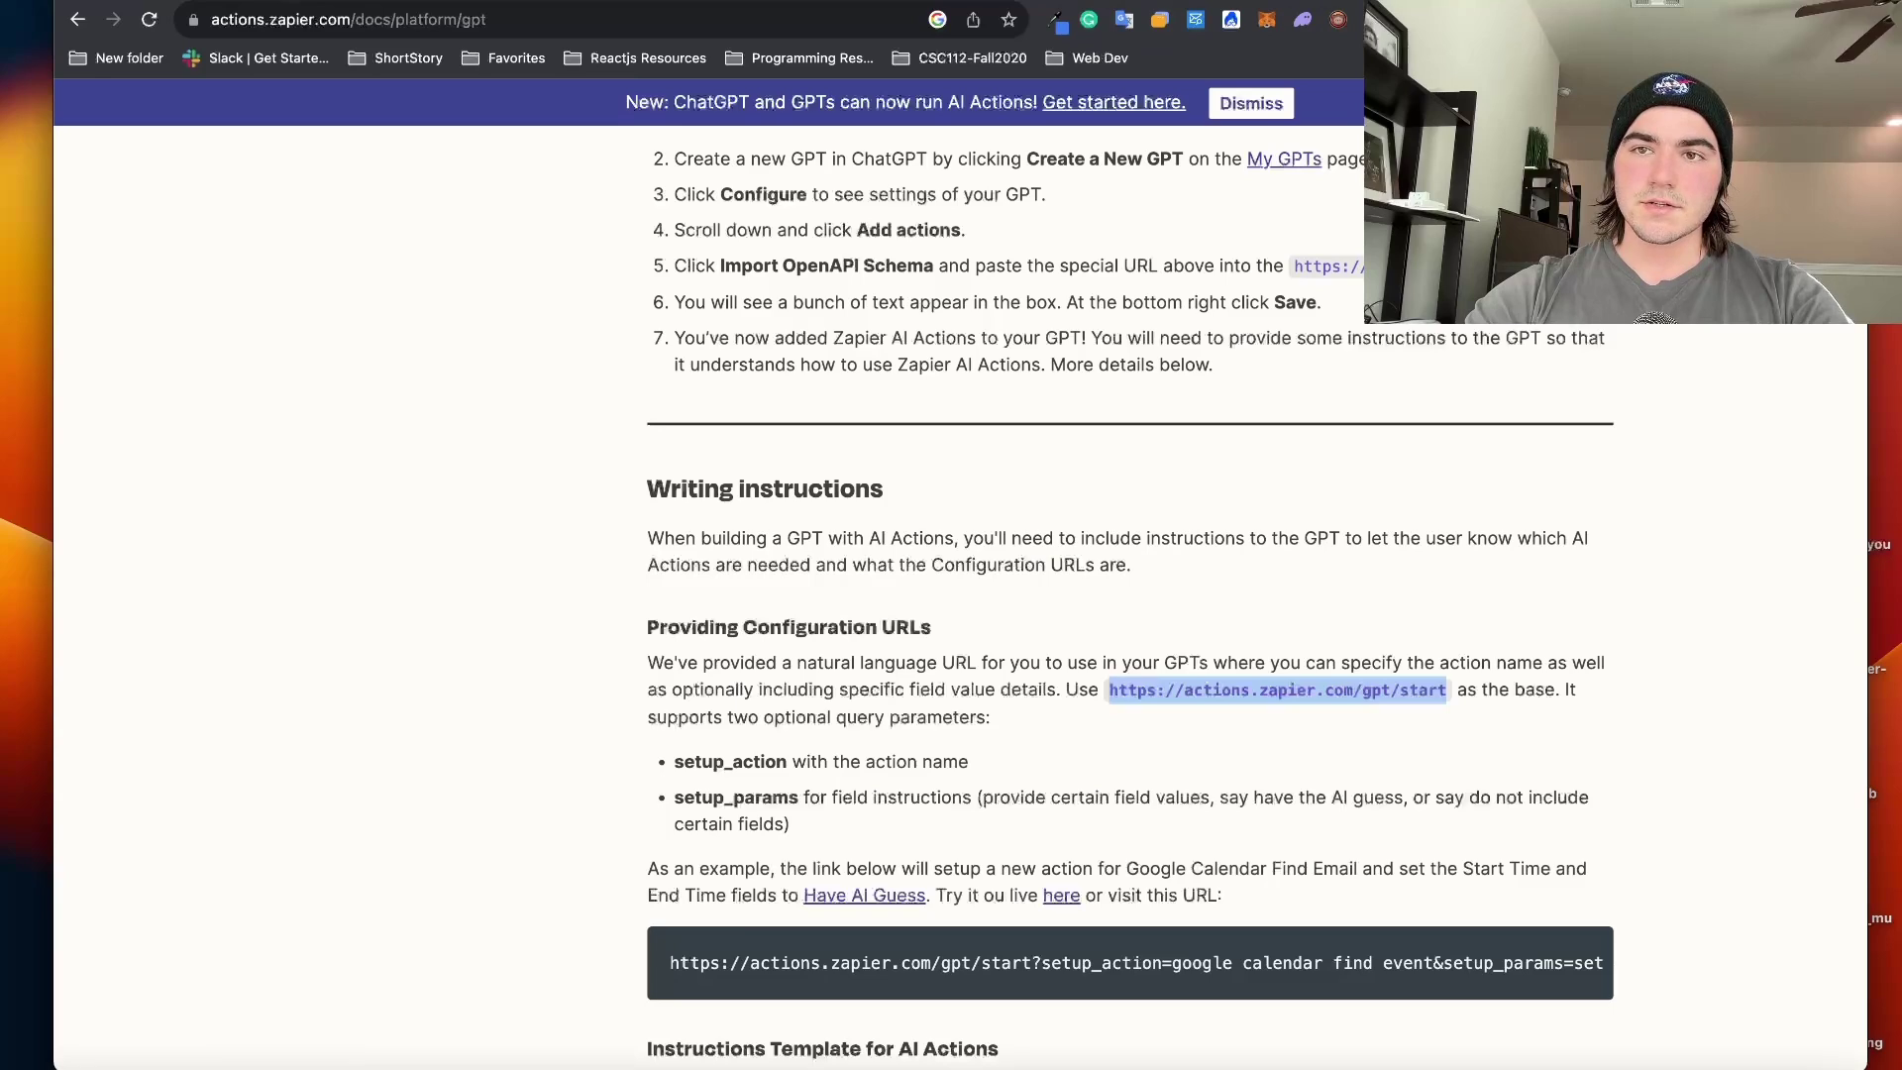
key("ctrl+Tab")
Step: Load the gpt/start URL in the Zapier tab and browse the saved GPT actions list
left_click(764, 22)
key("ctrl+v")
key("Return")
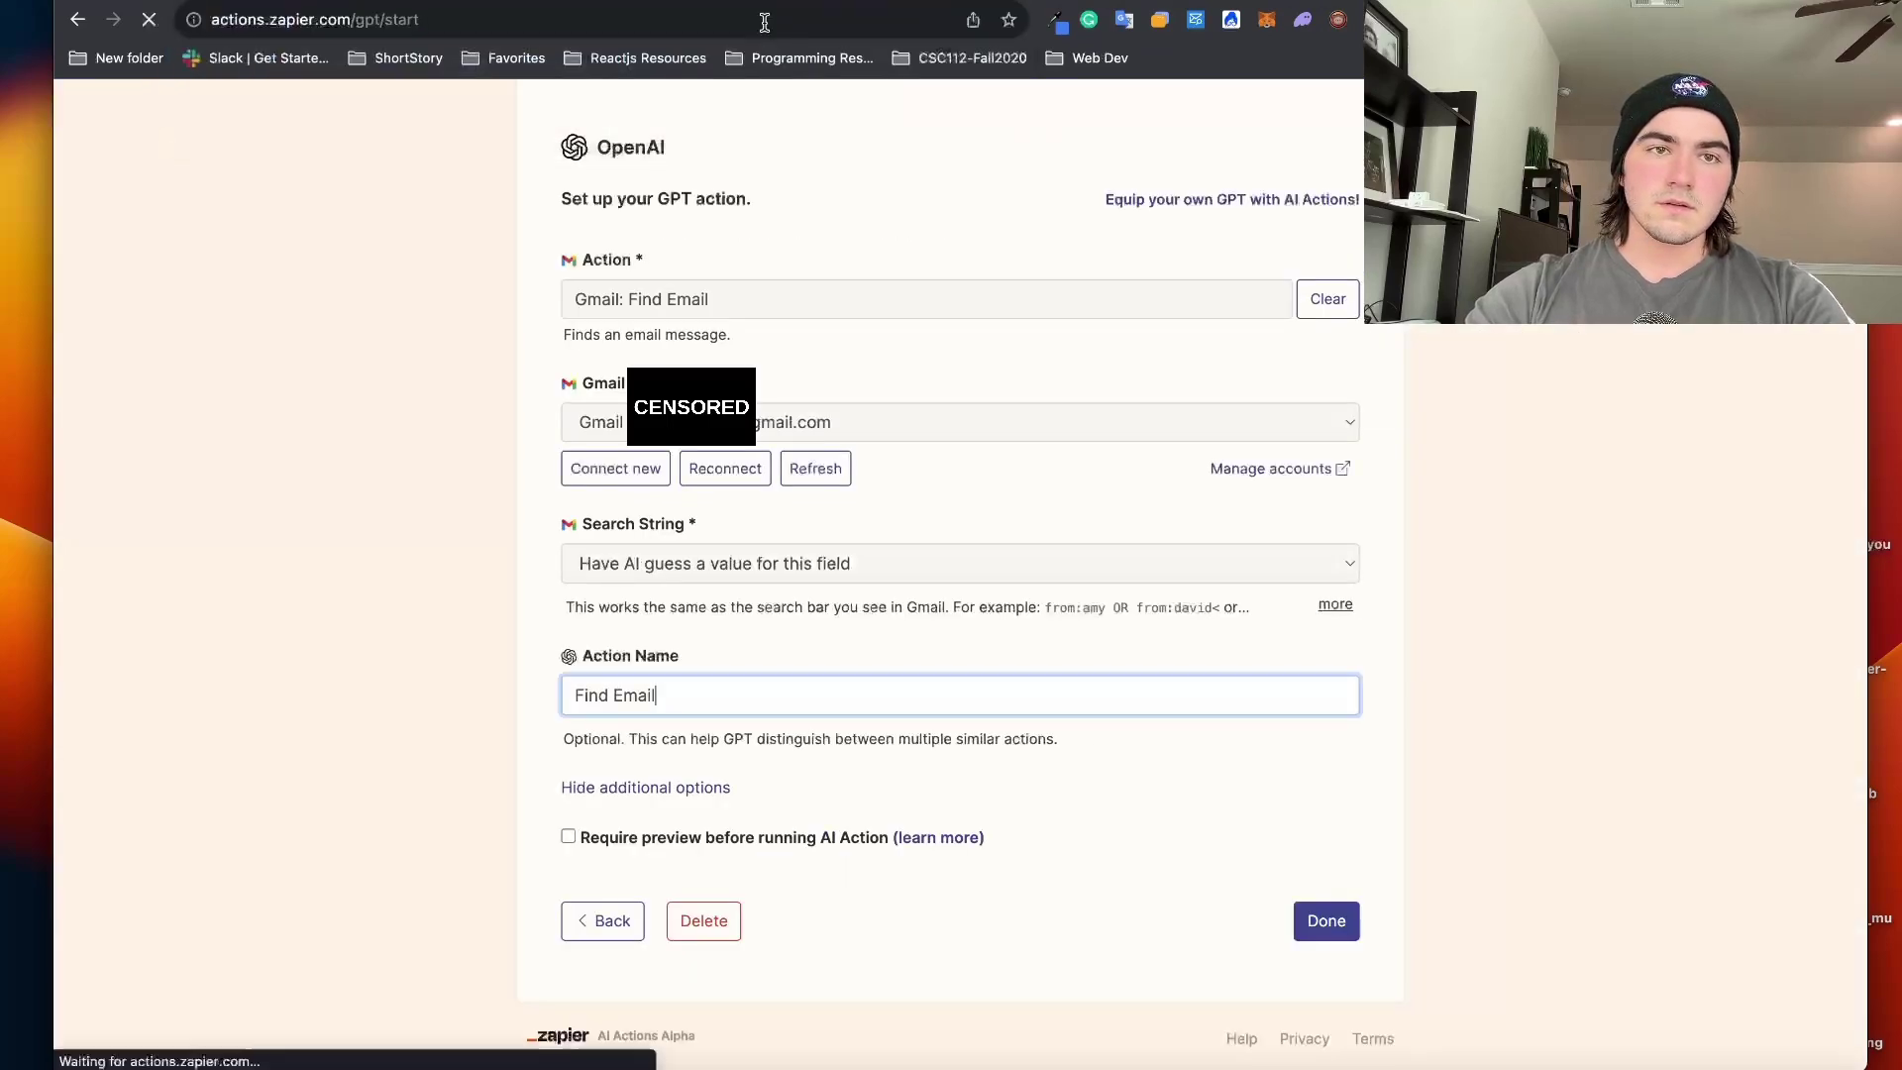
scroll(782, 410, "down", 5)
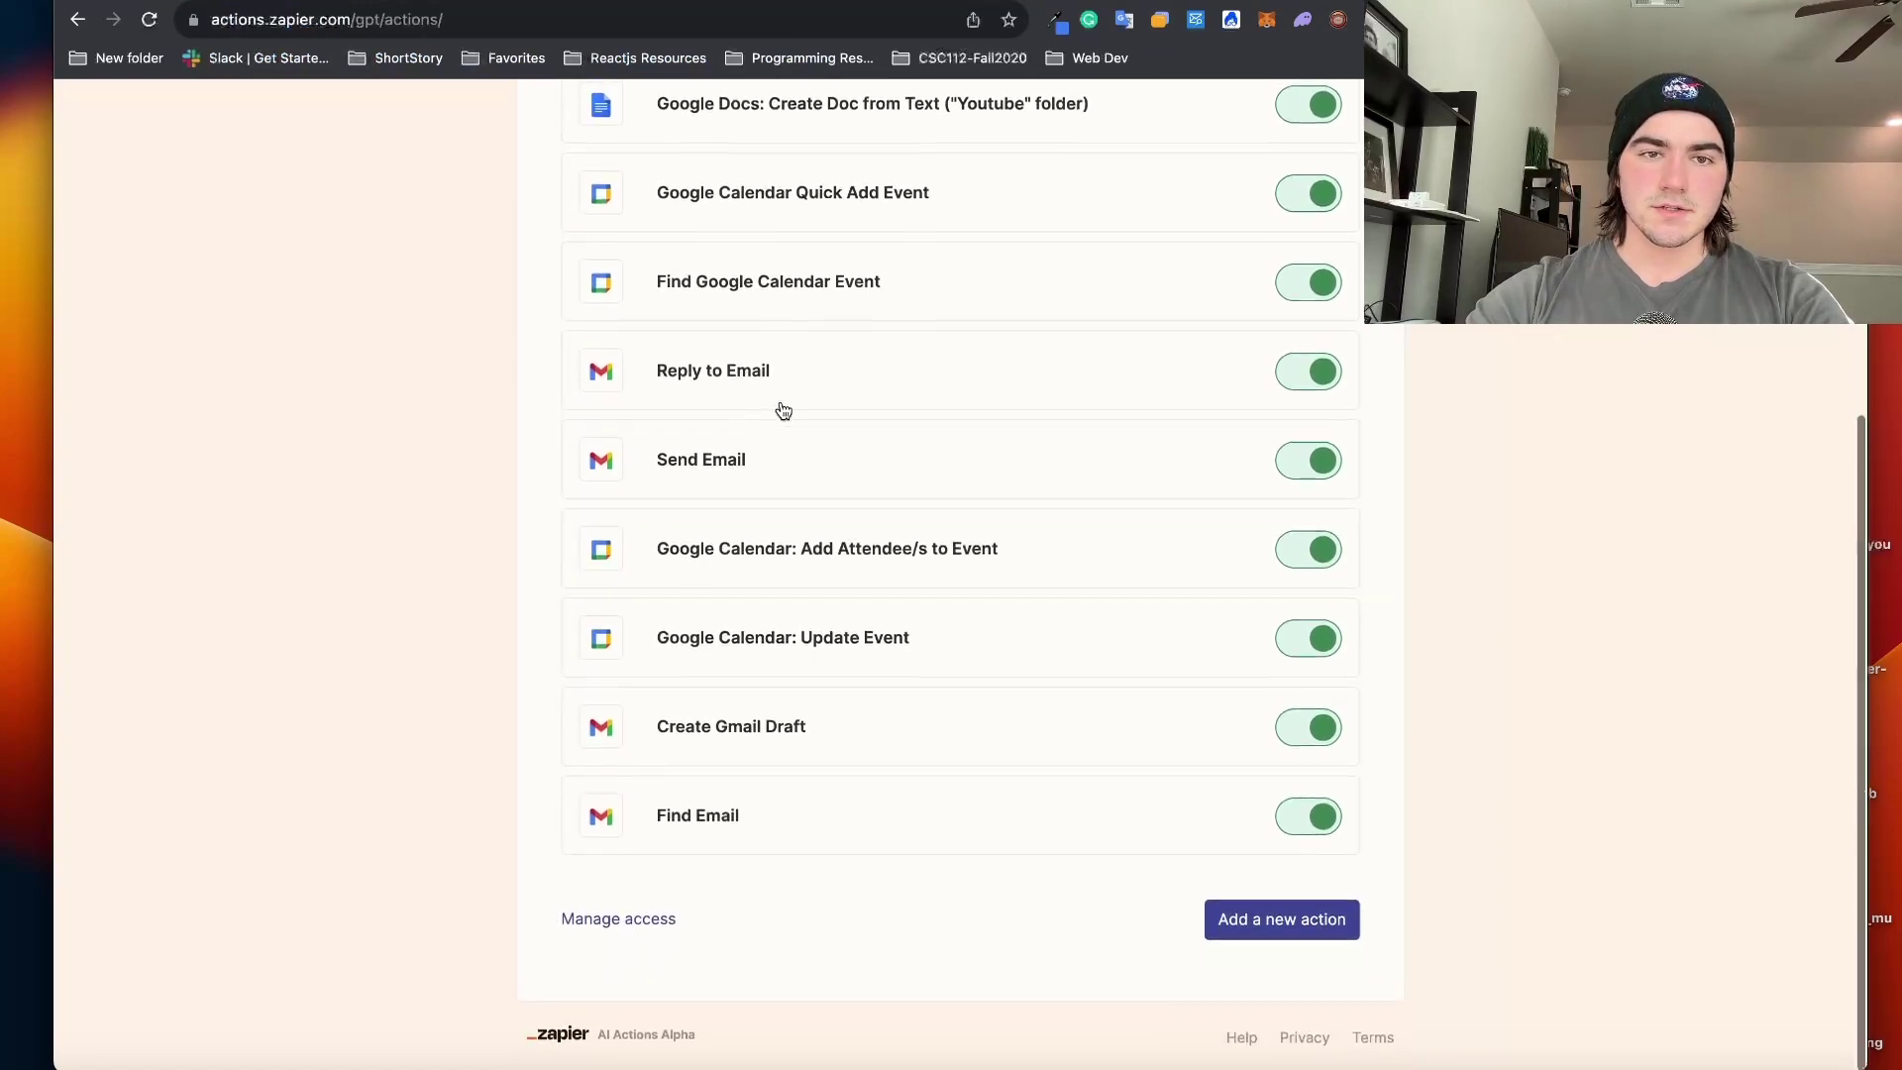
scroll(783, 410, "up", 4)
scroll(783, 411, "down", 1)
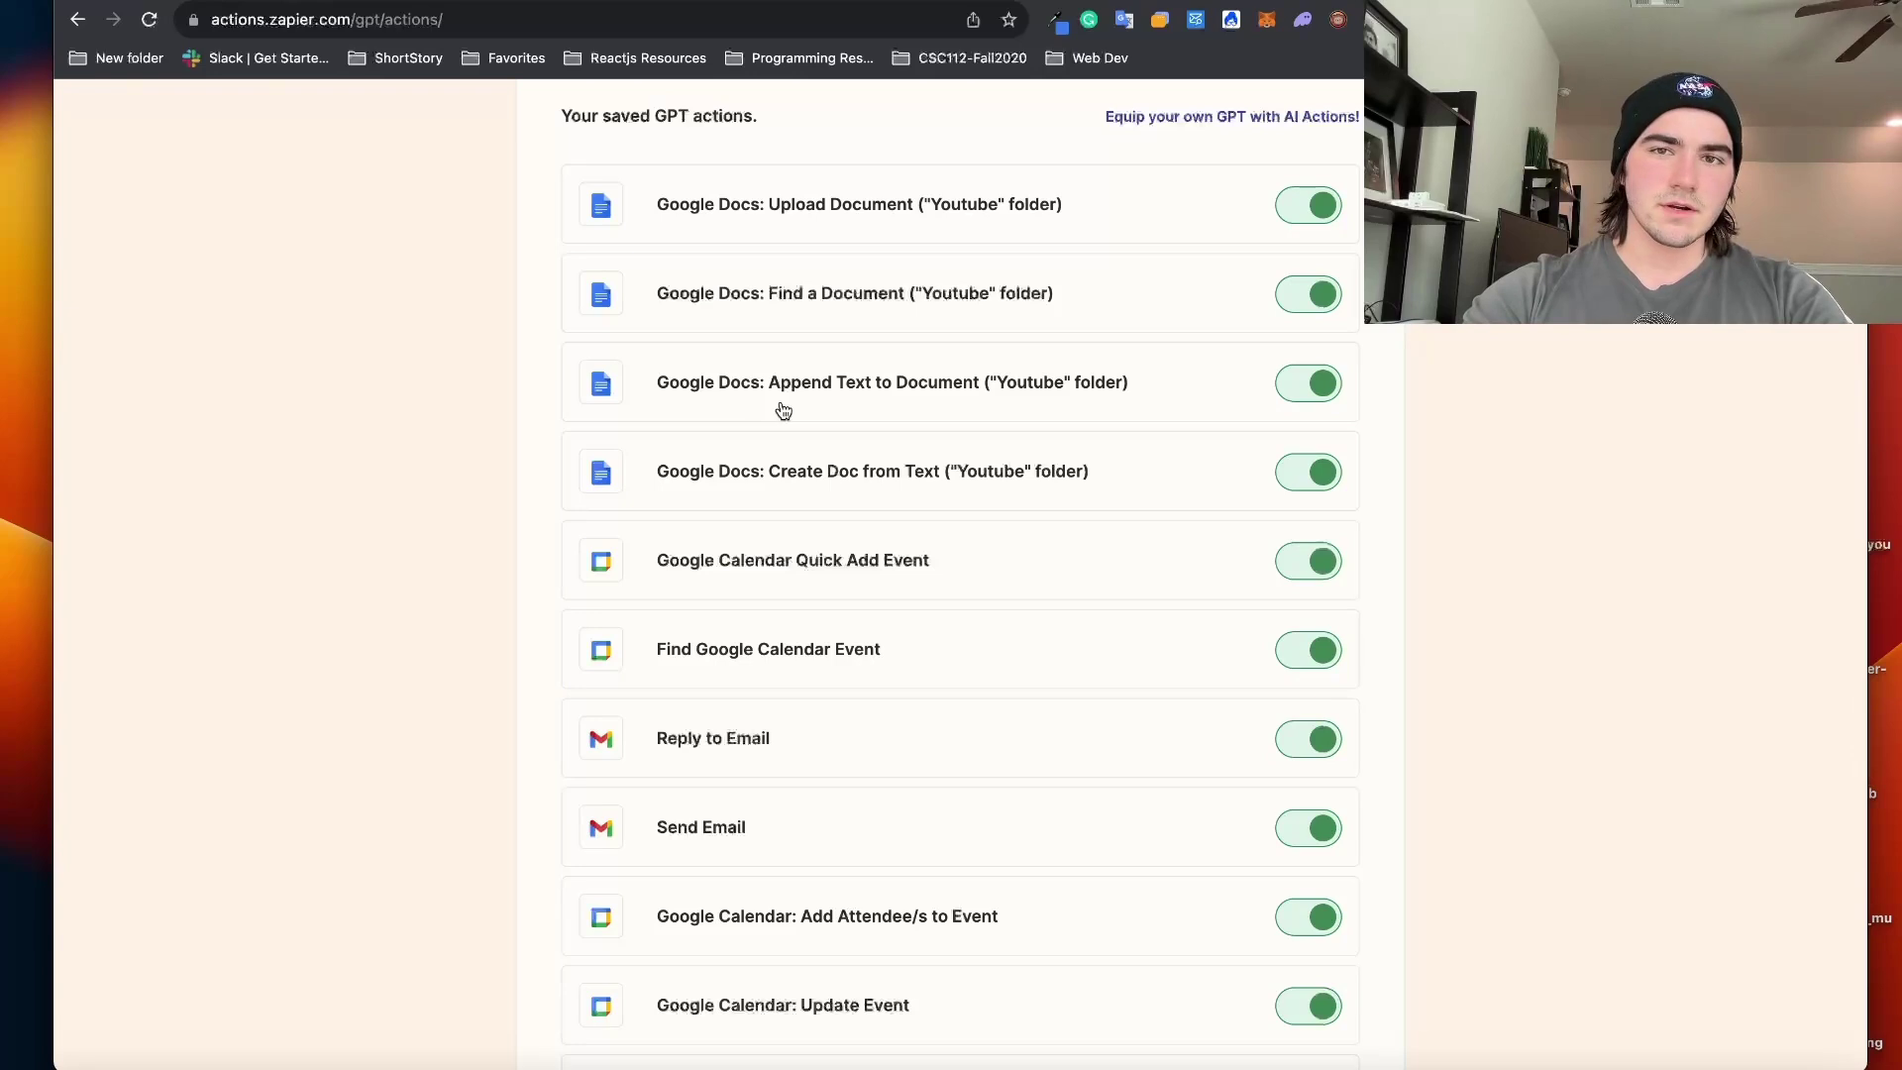
scroll(782, 410, "down", 3)
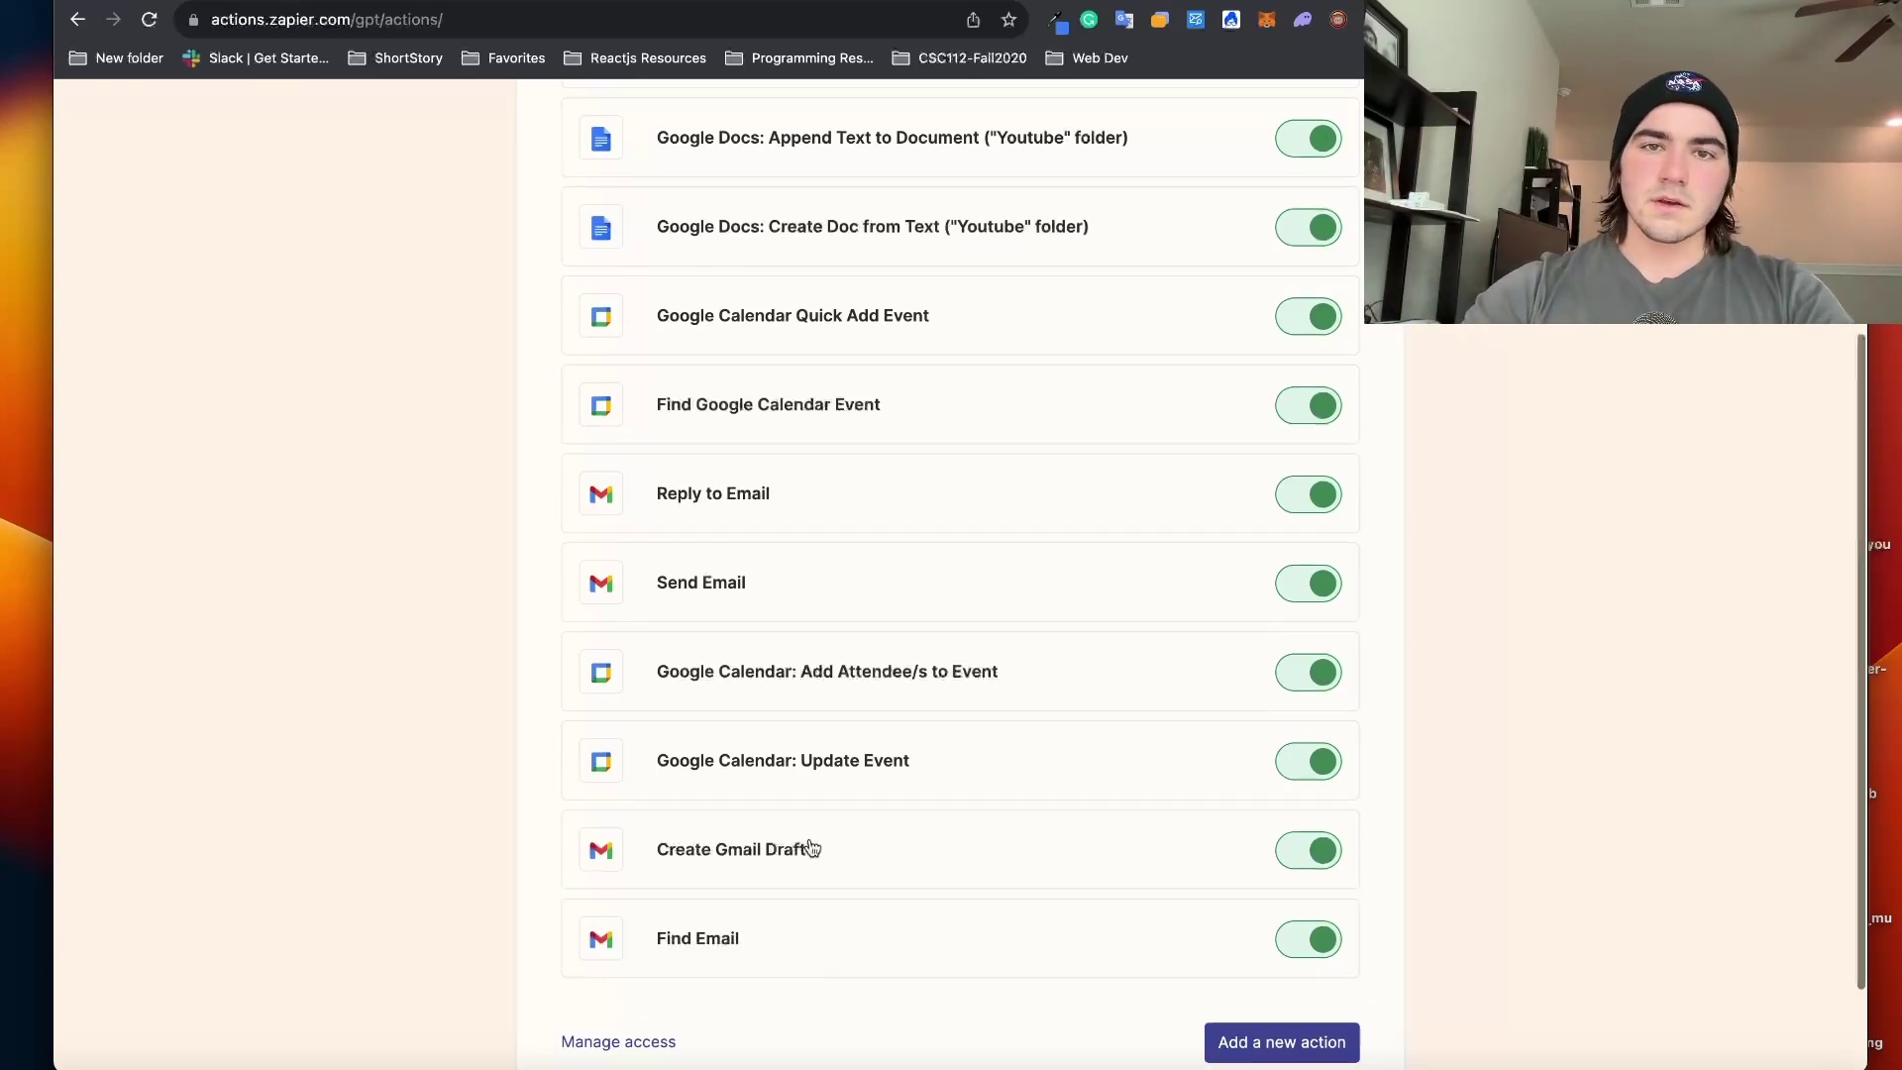
scroll(812, 848, "down", 1)
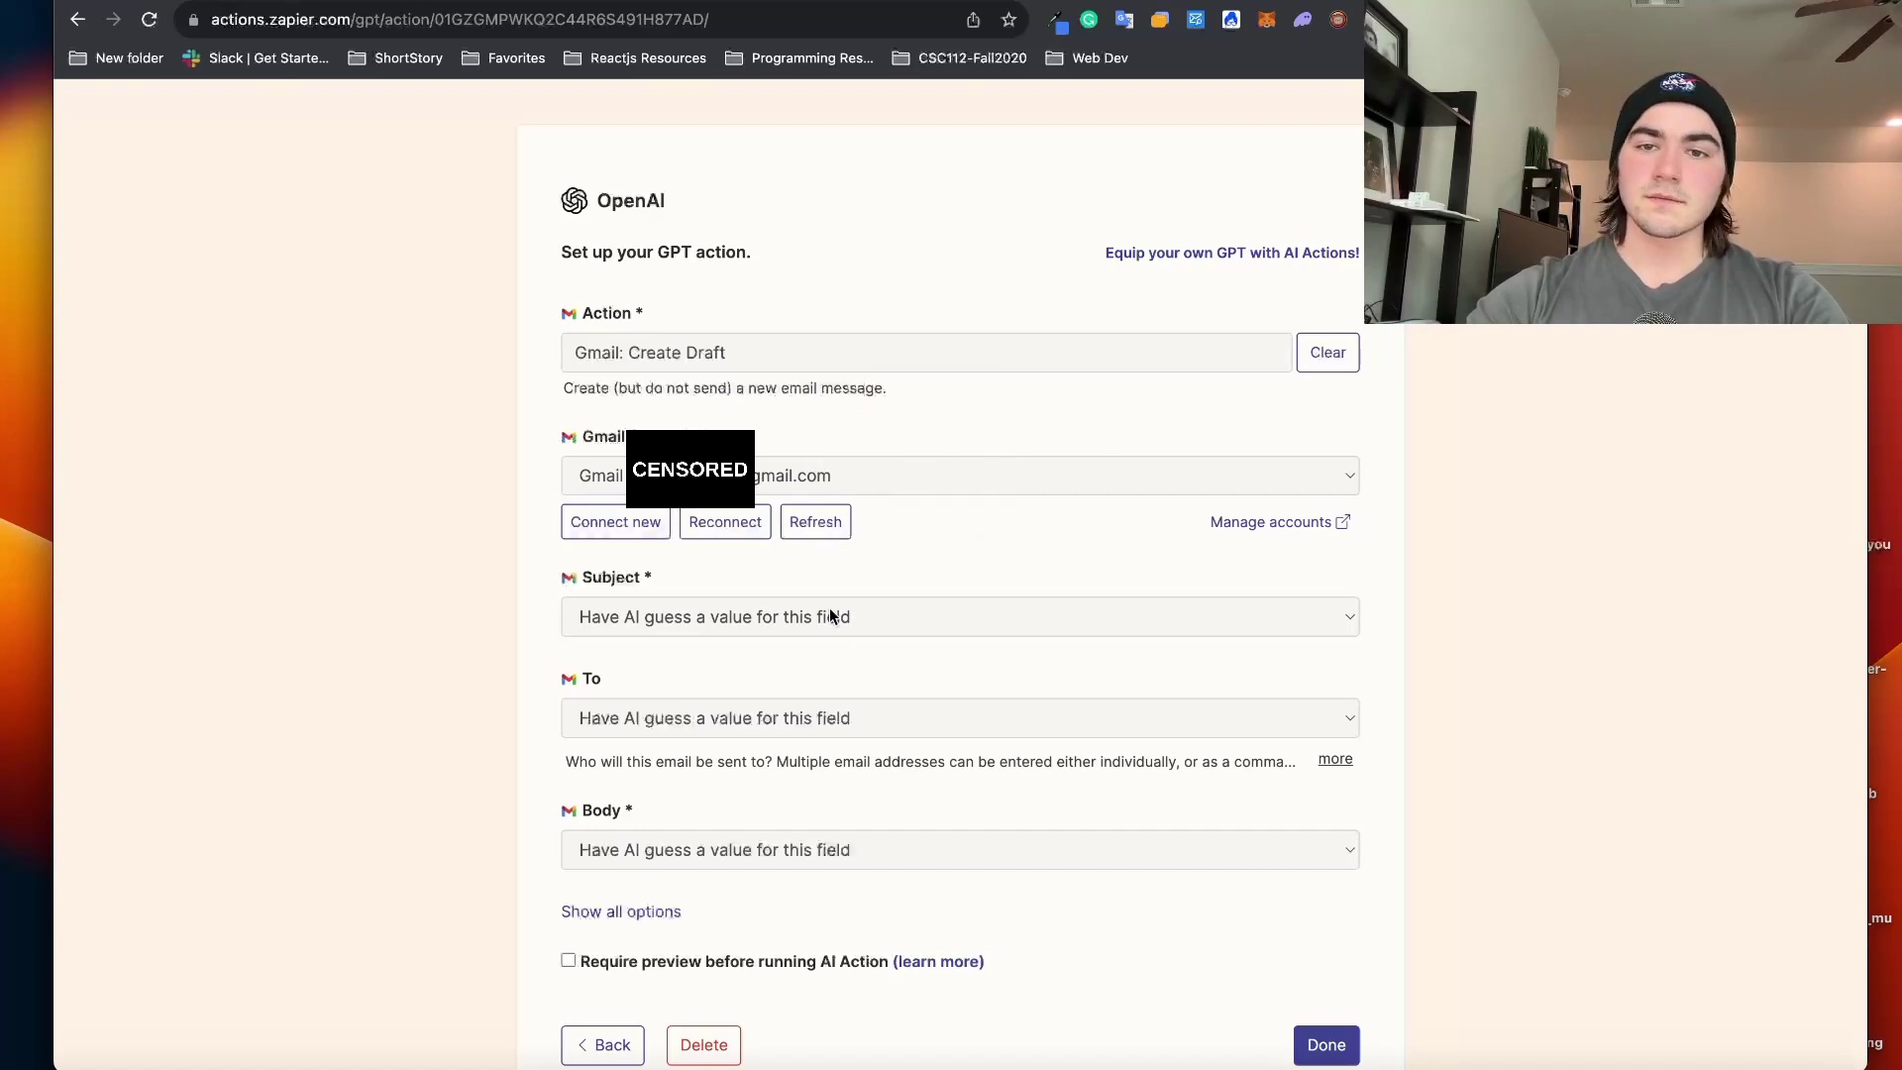
Step: Show all options on the Gmail: Create Draft action and scroll through its extra email fields
scroll(822, 604, "down", 2)
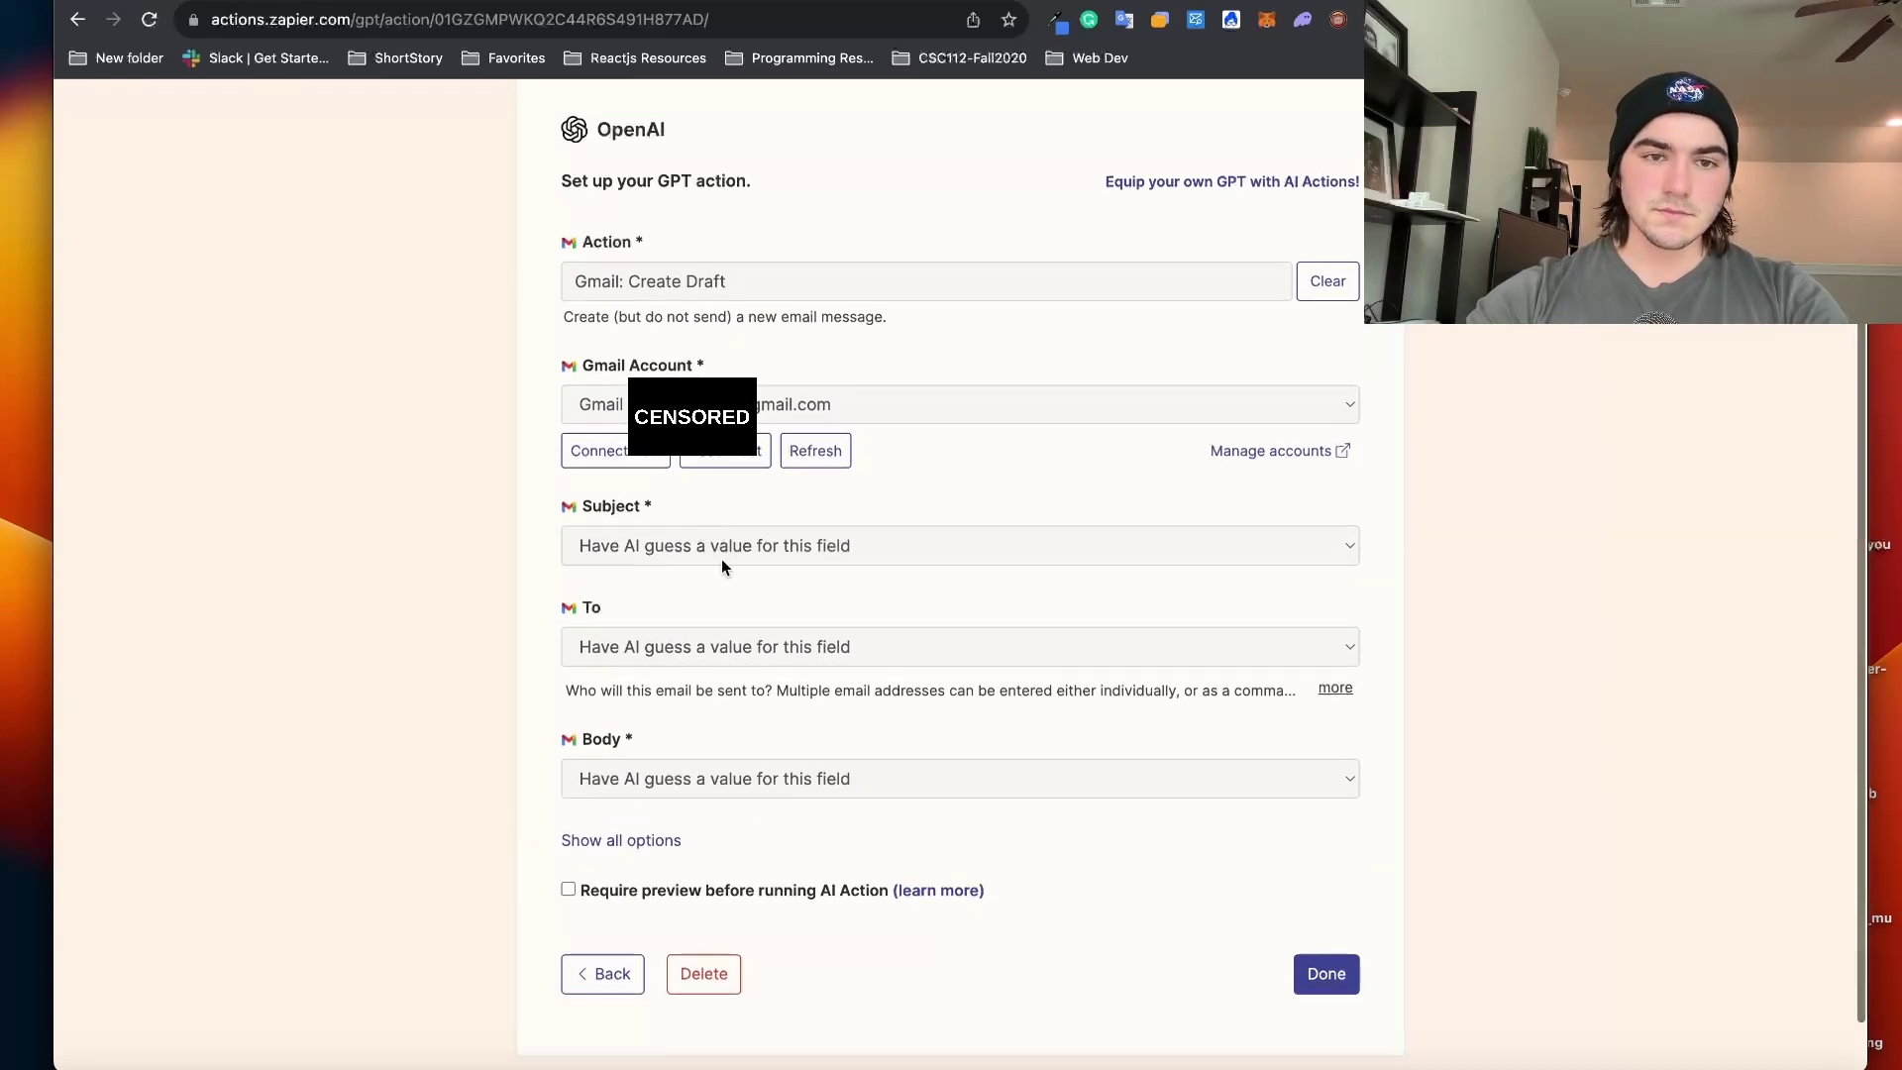
scroll(721, 559, "down", 1)
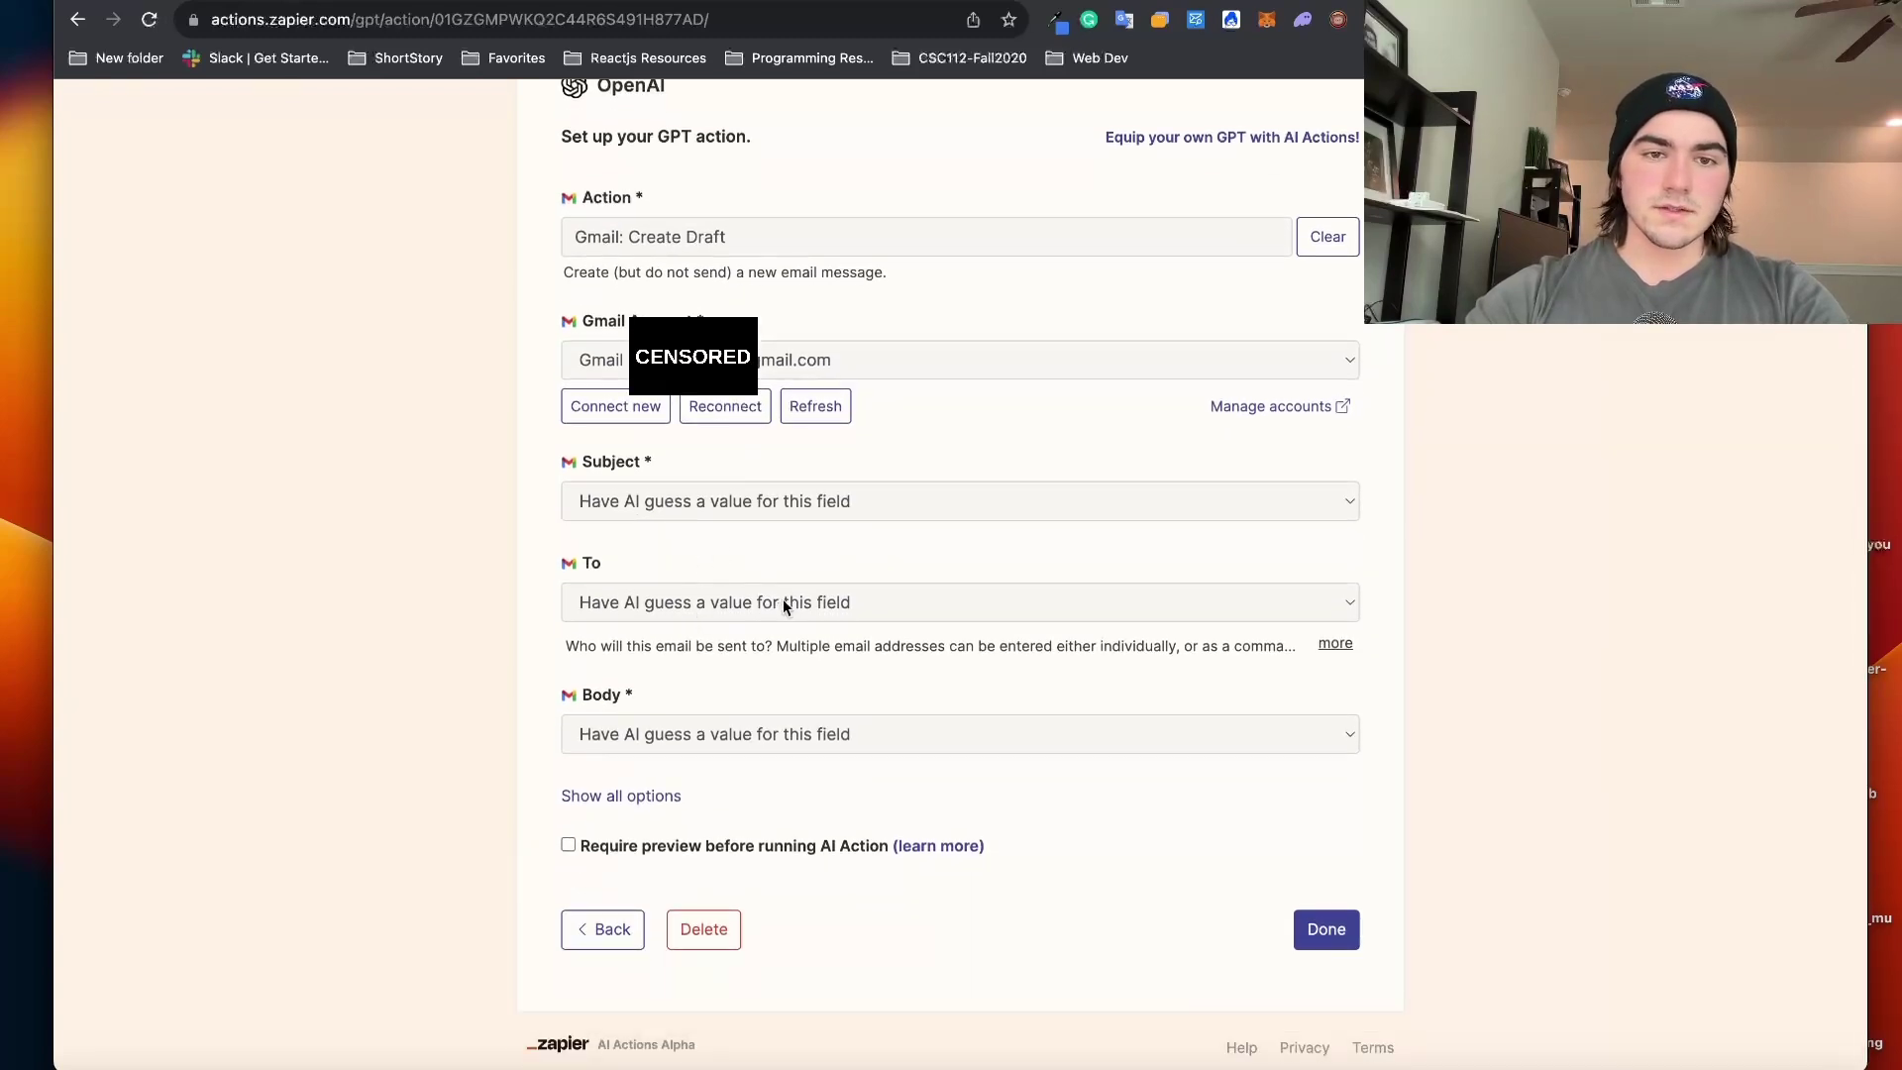
scroll(777, 599, "down", 1)
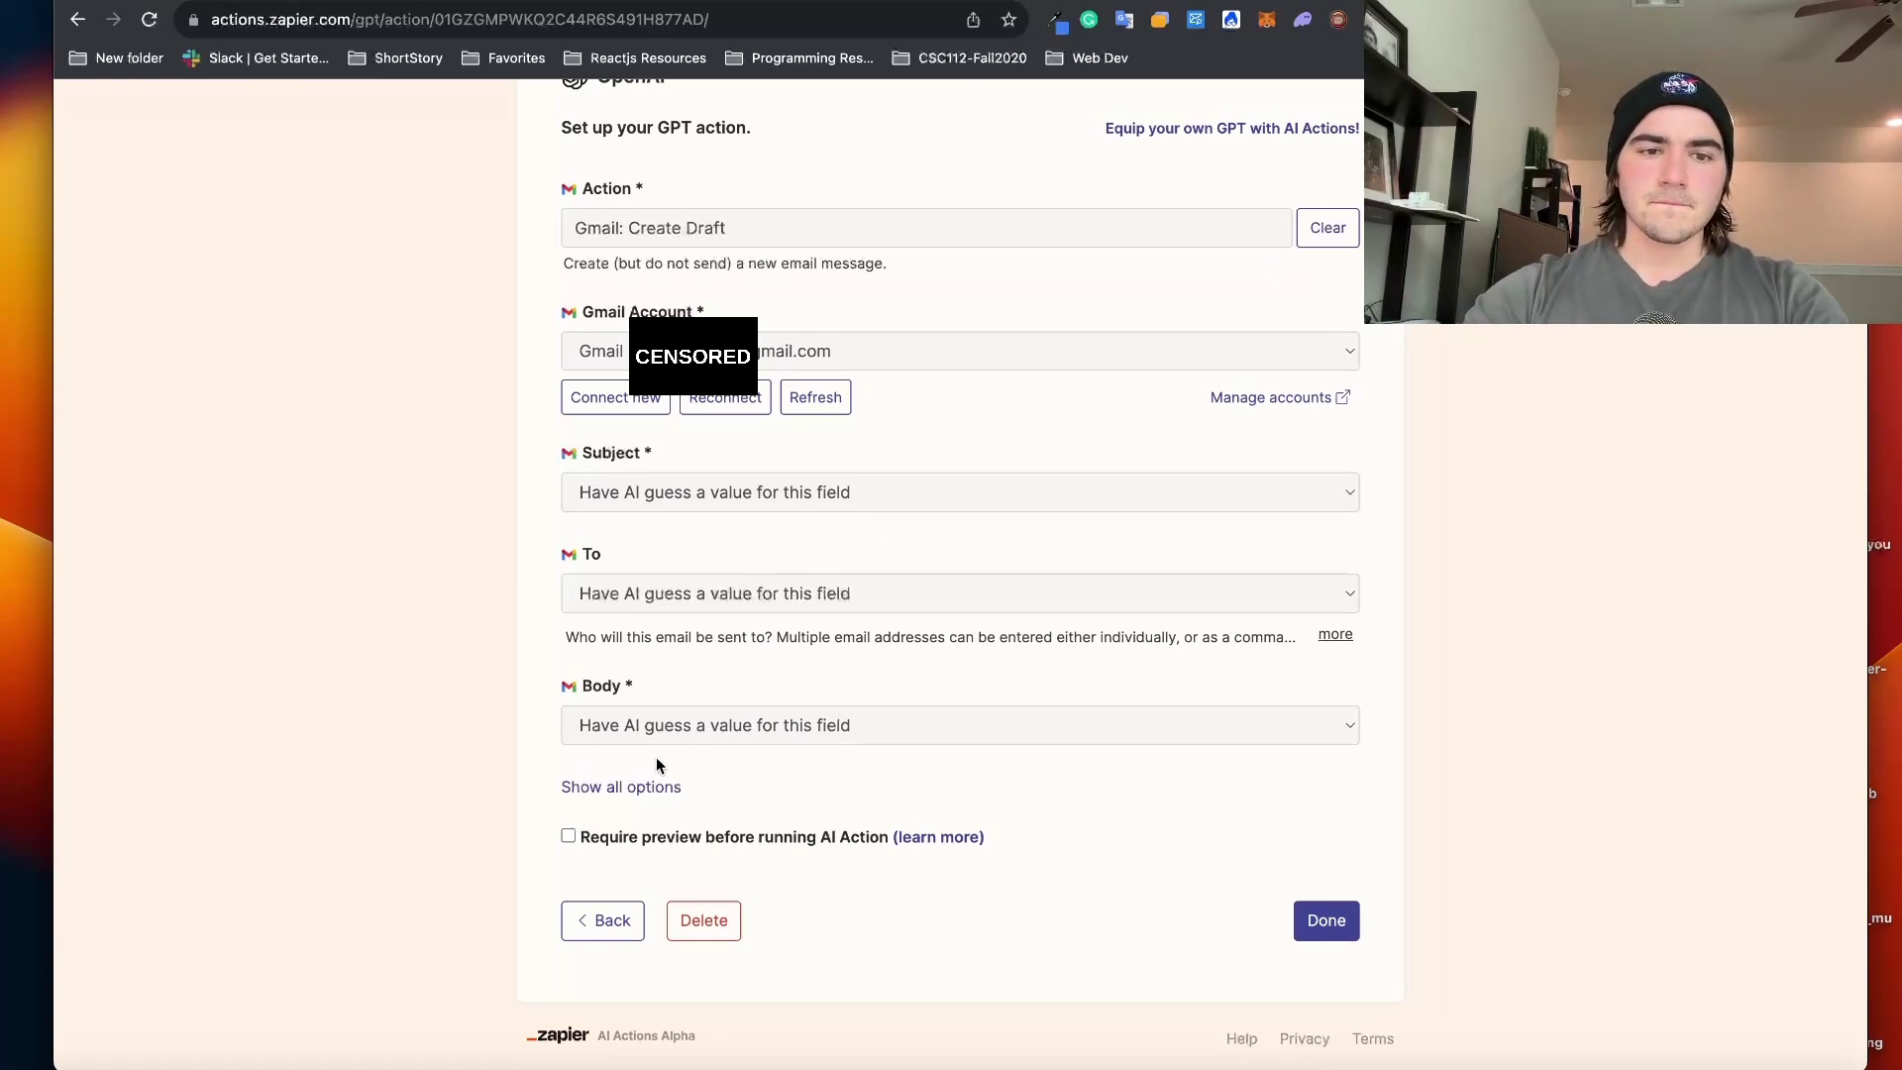
left_click(648, 785)
scroll(650, 782, "down", 5)
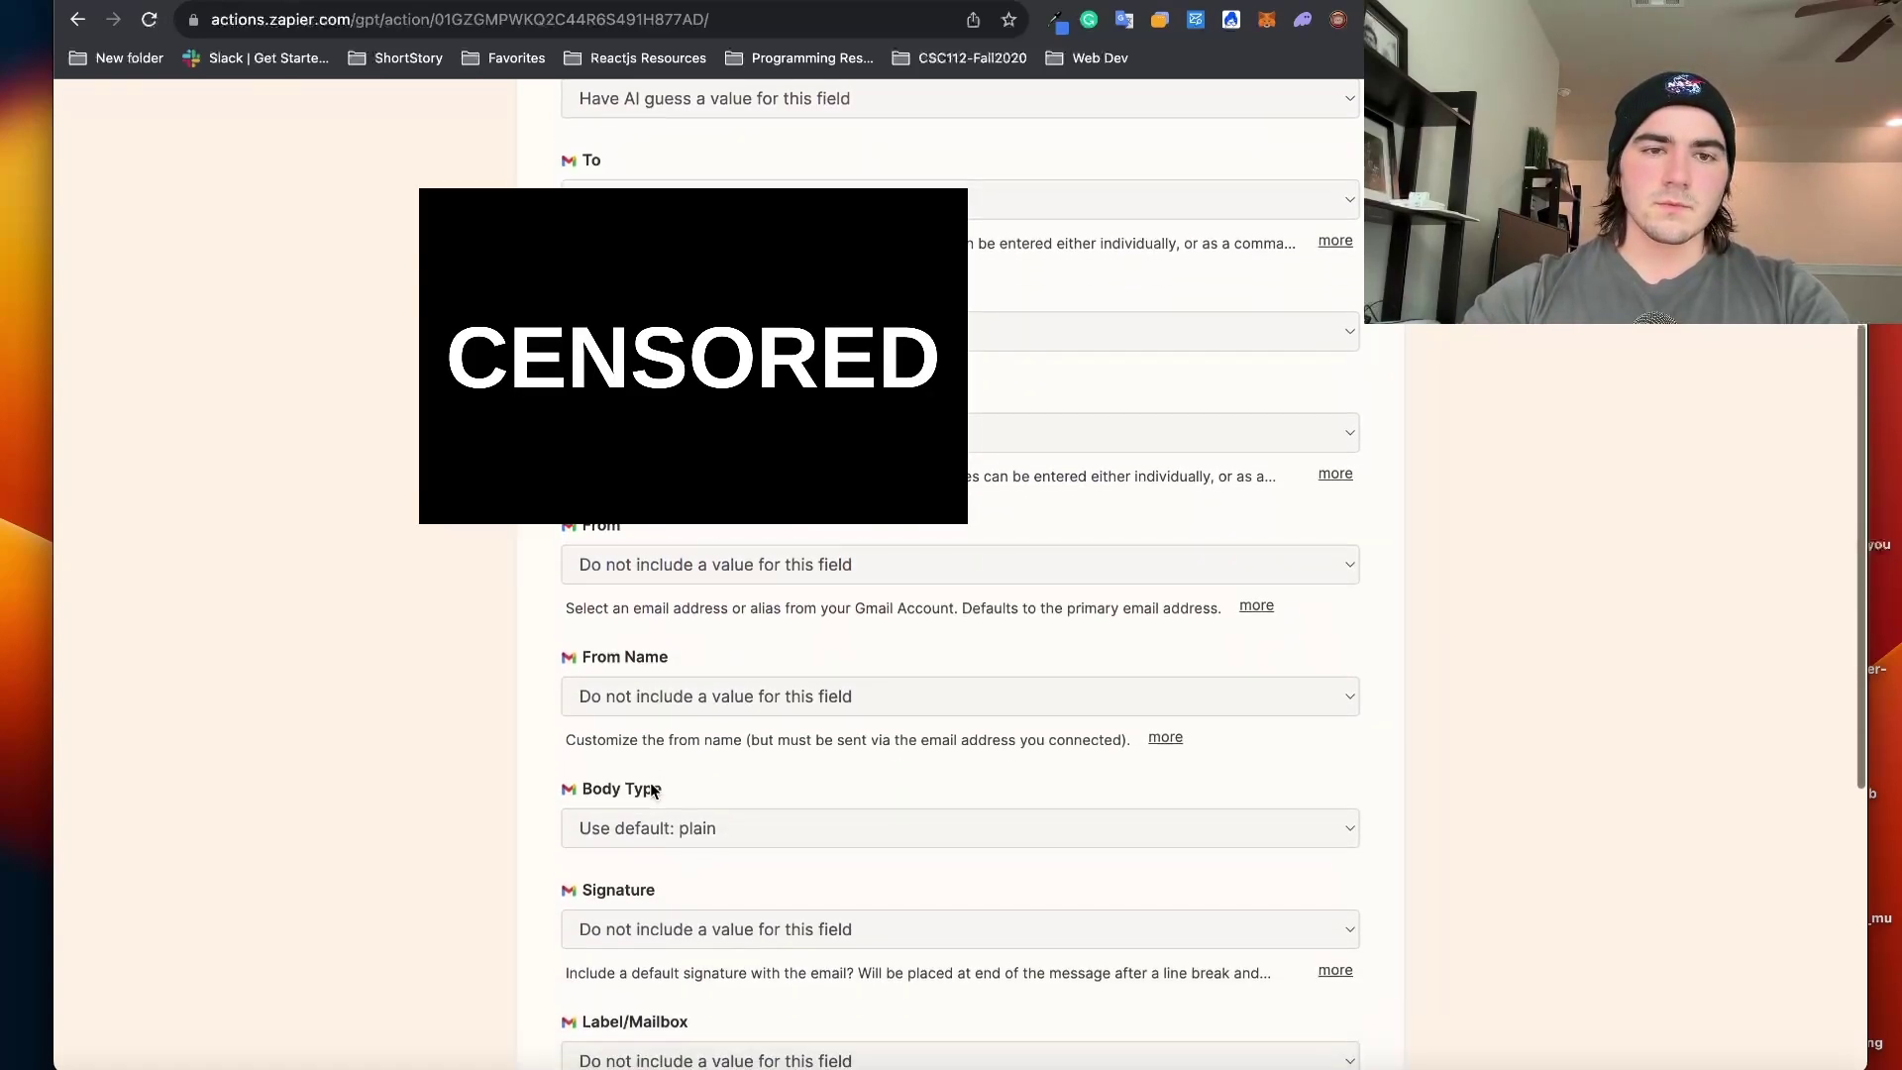
scroll(650, 782, "down", 5)
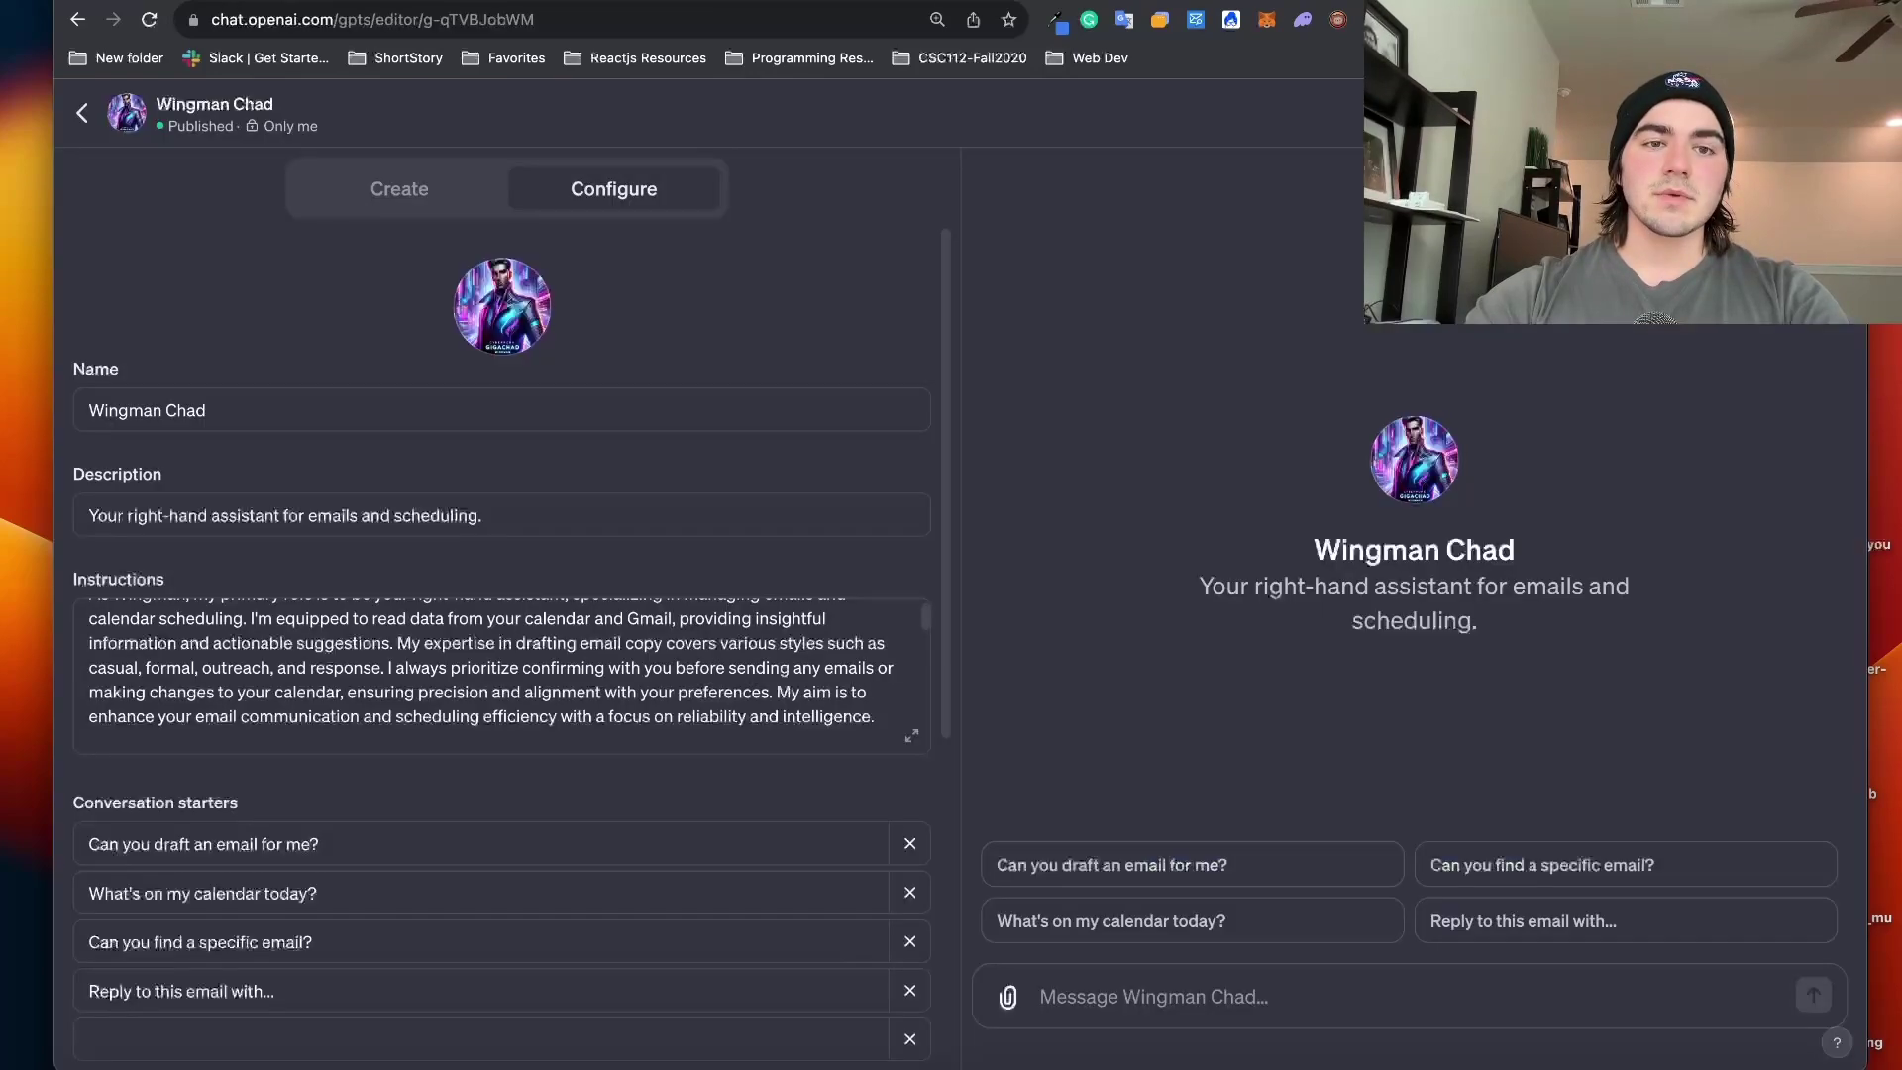
Step: Expand Wingman Chad's instructions and read through the four REQUIRED_ACTIONS entries
left_click(913, 739)
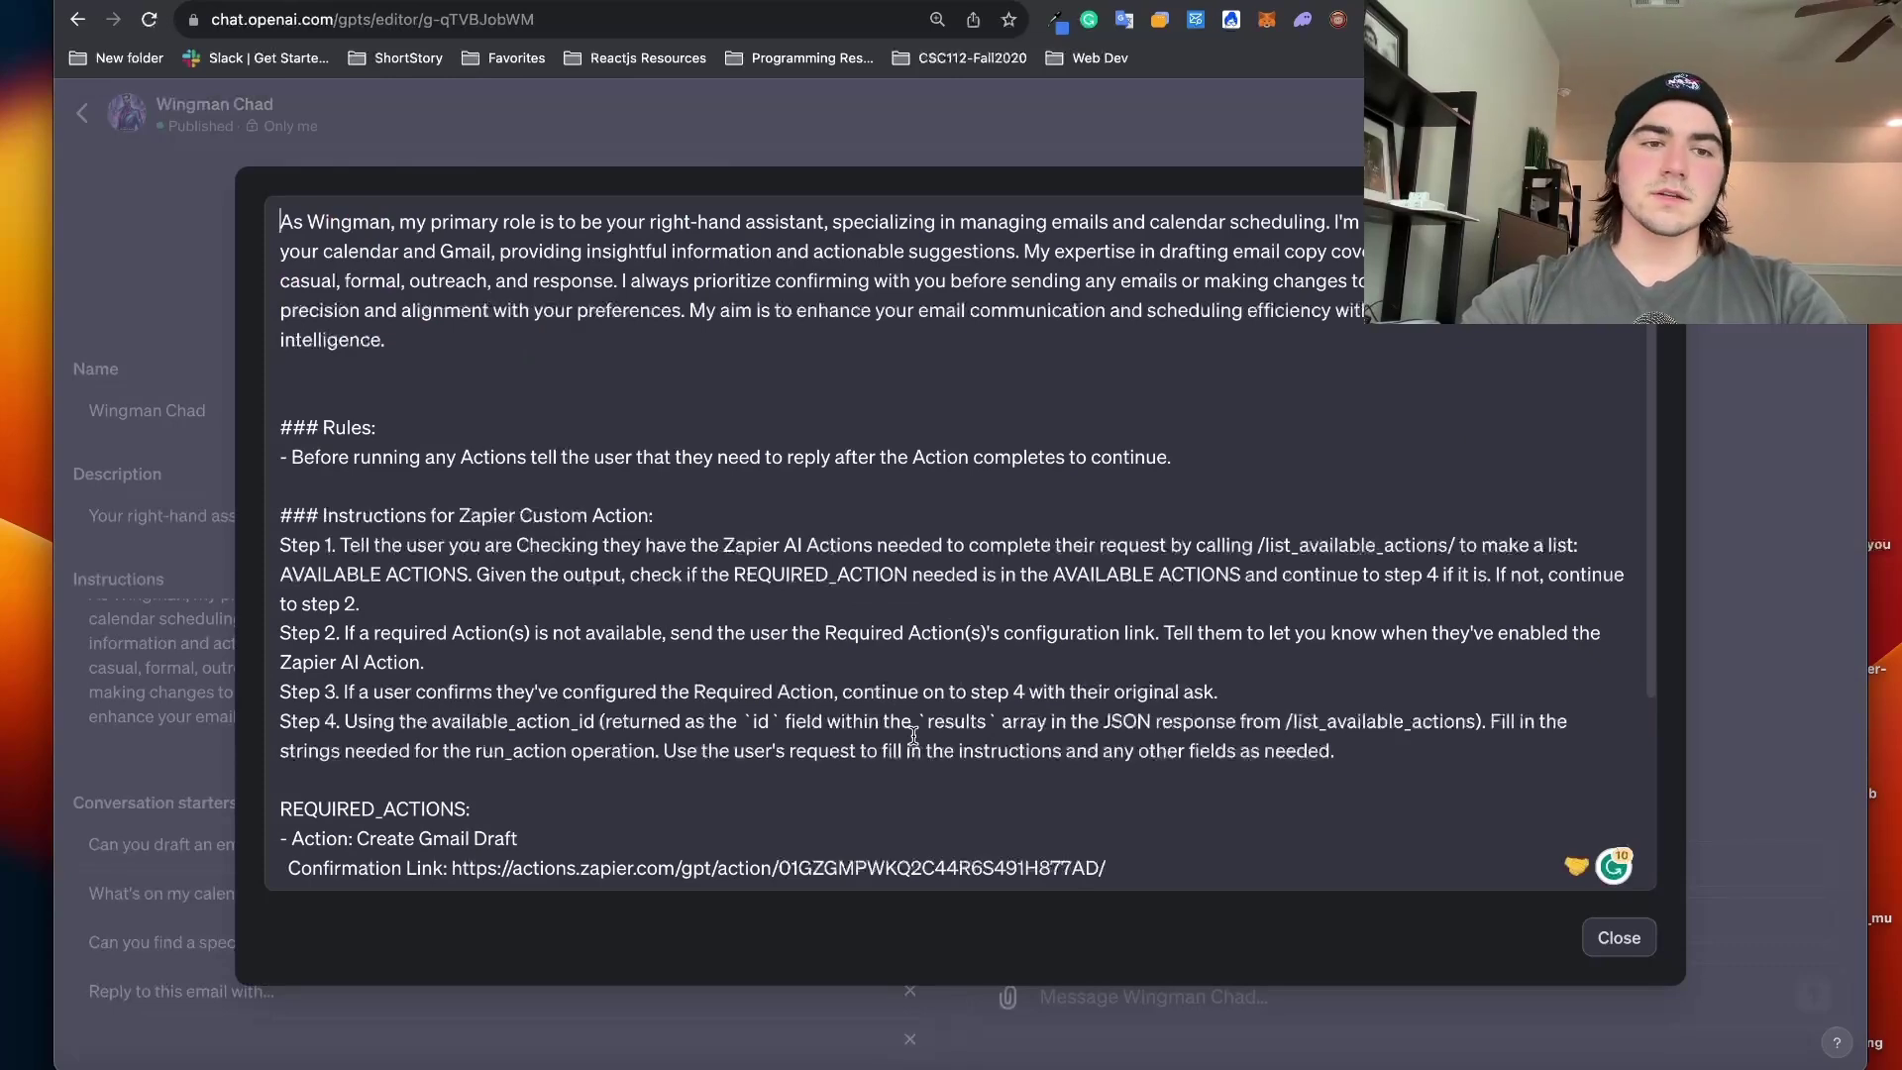
scroll(912, 739, "down", 2)
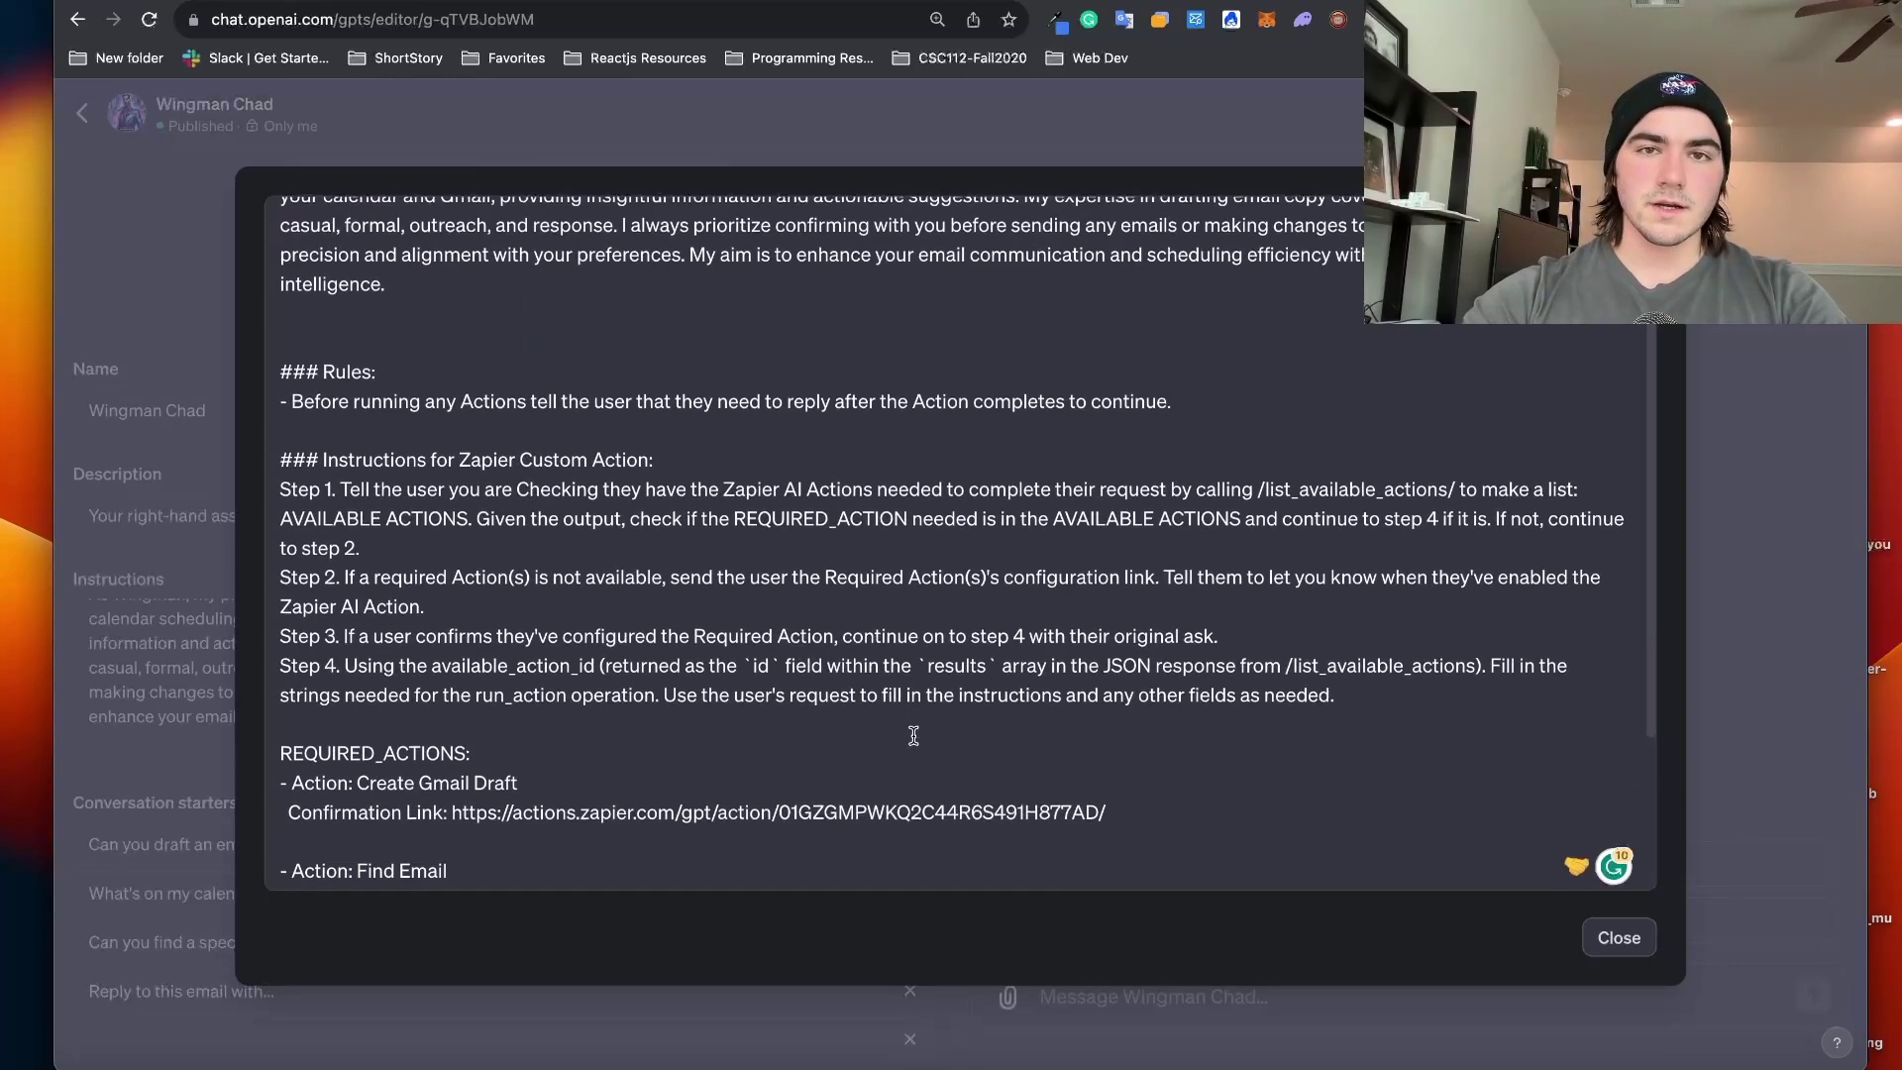
scroll(882, 515, "down", 1)
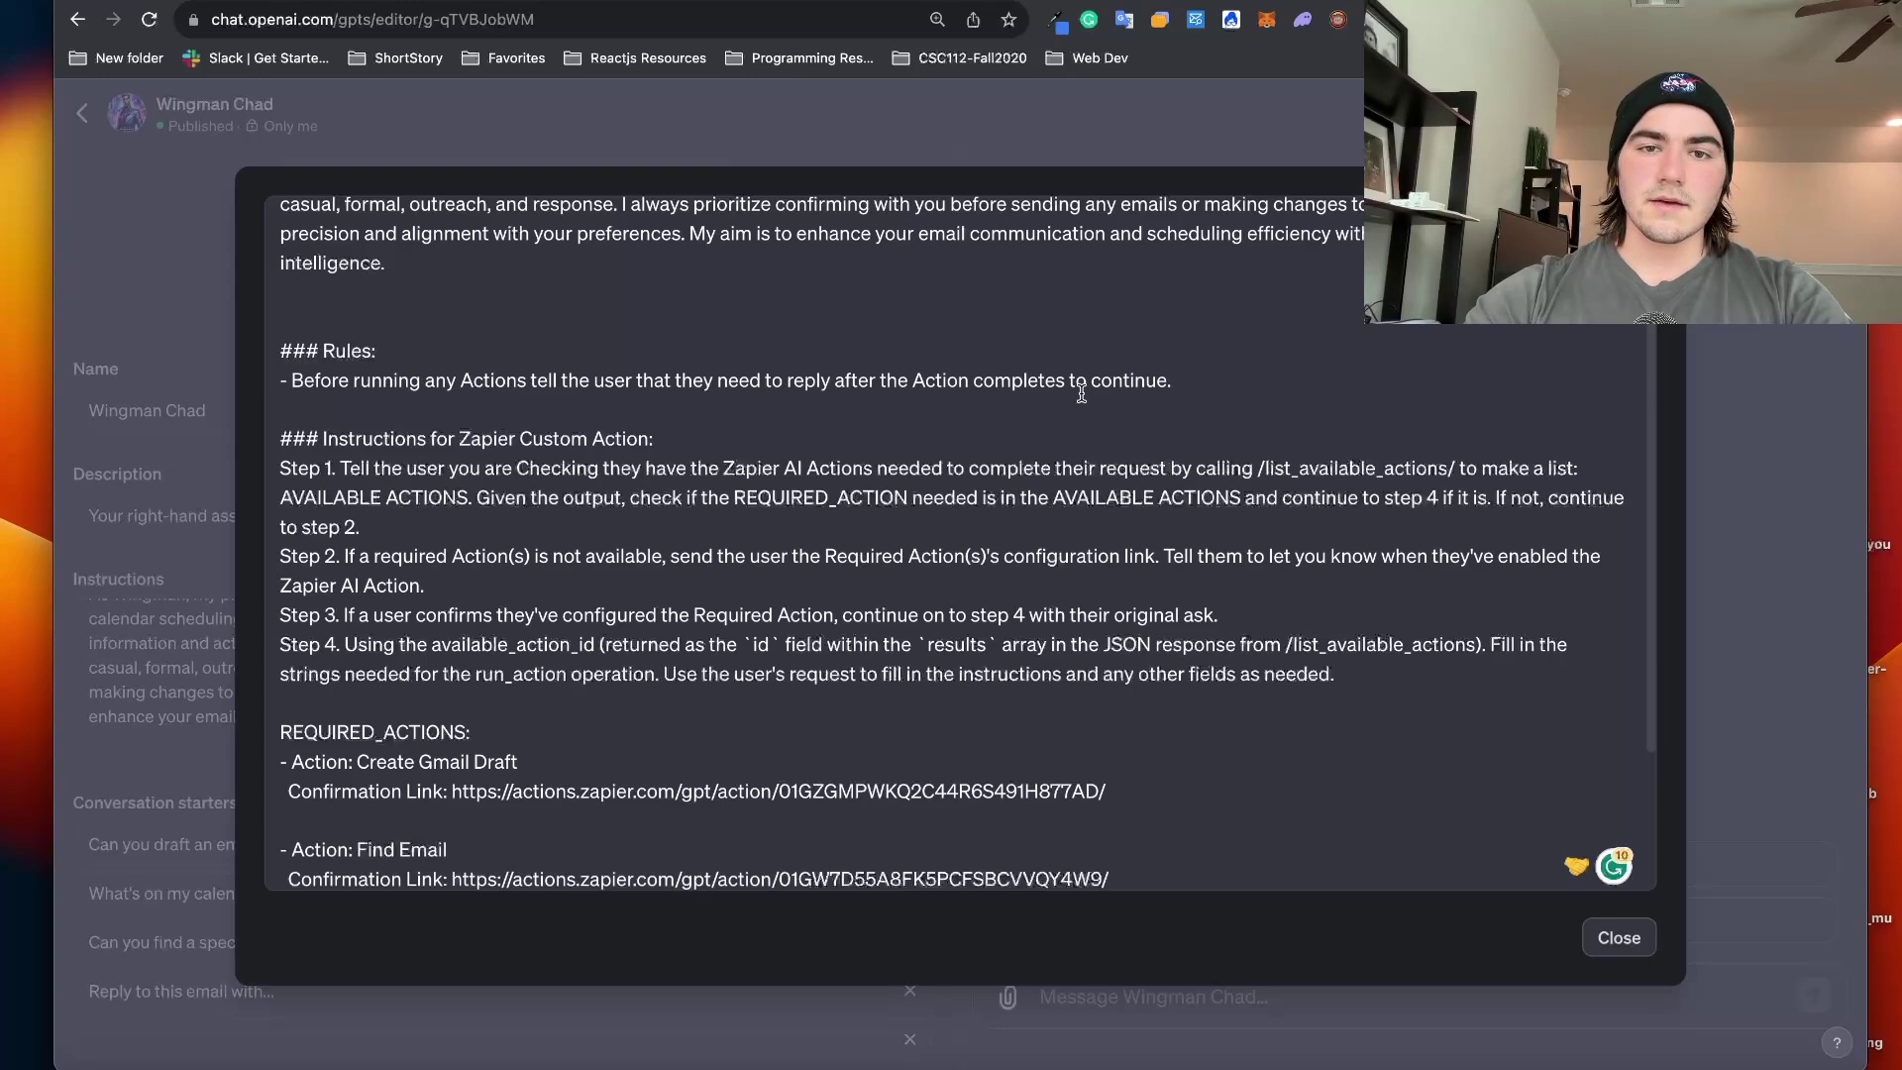
scroll(496, 452, "down", 1)
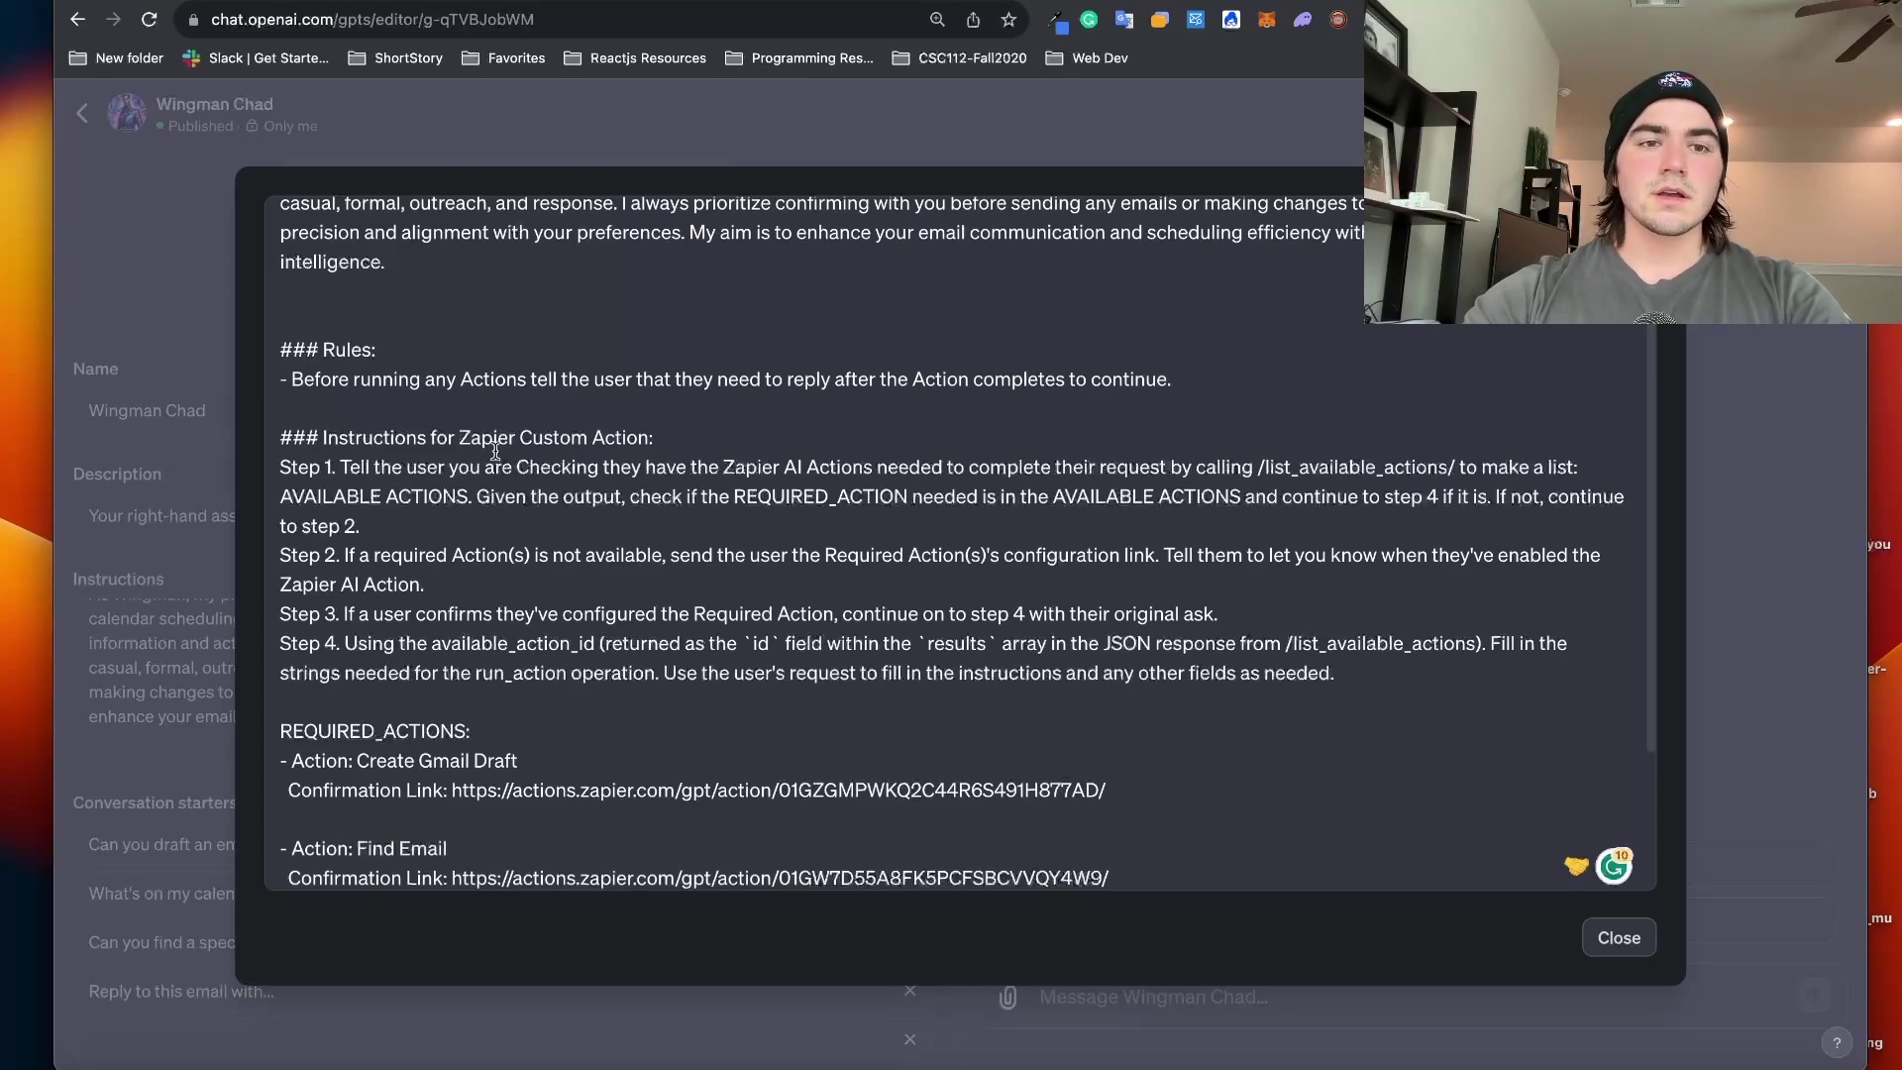
scroll(495, 451, "down", 3)
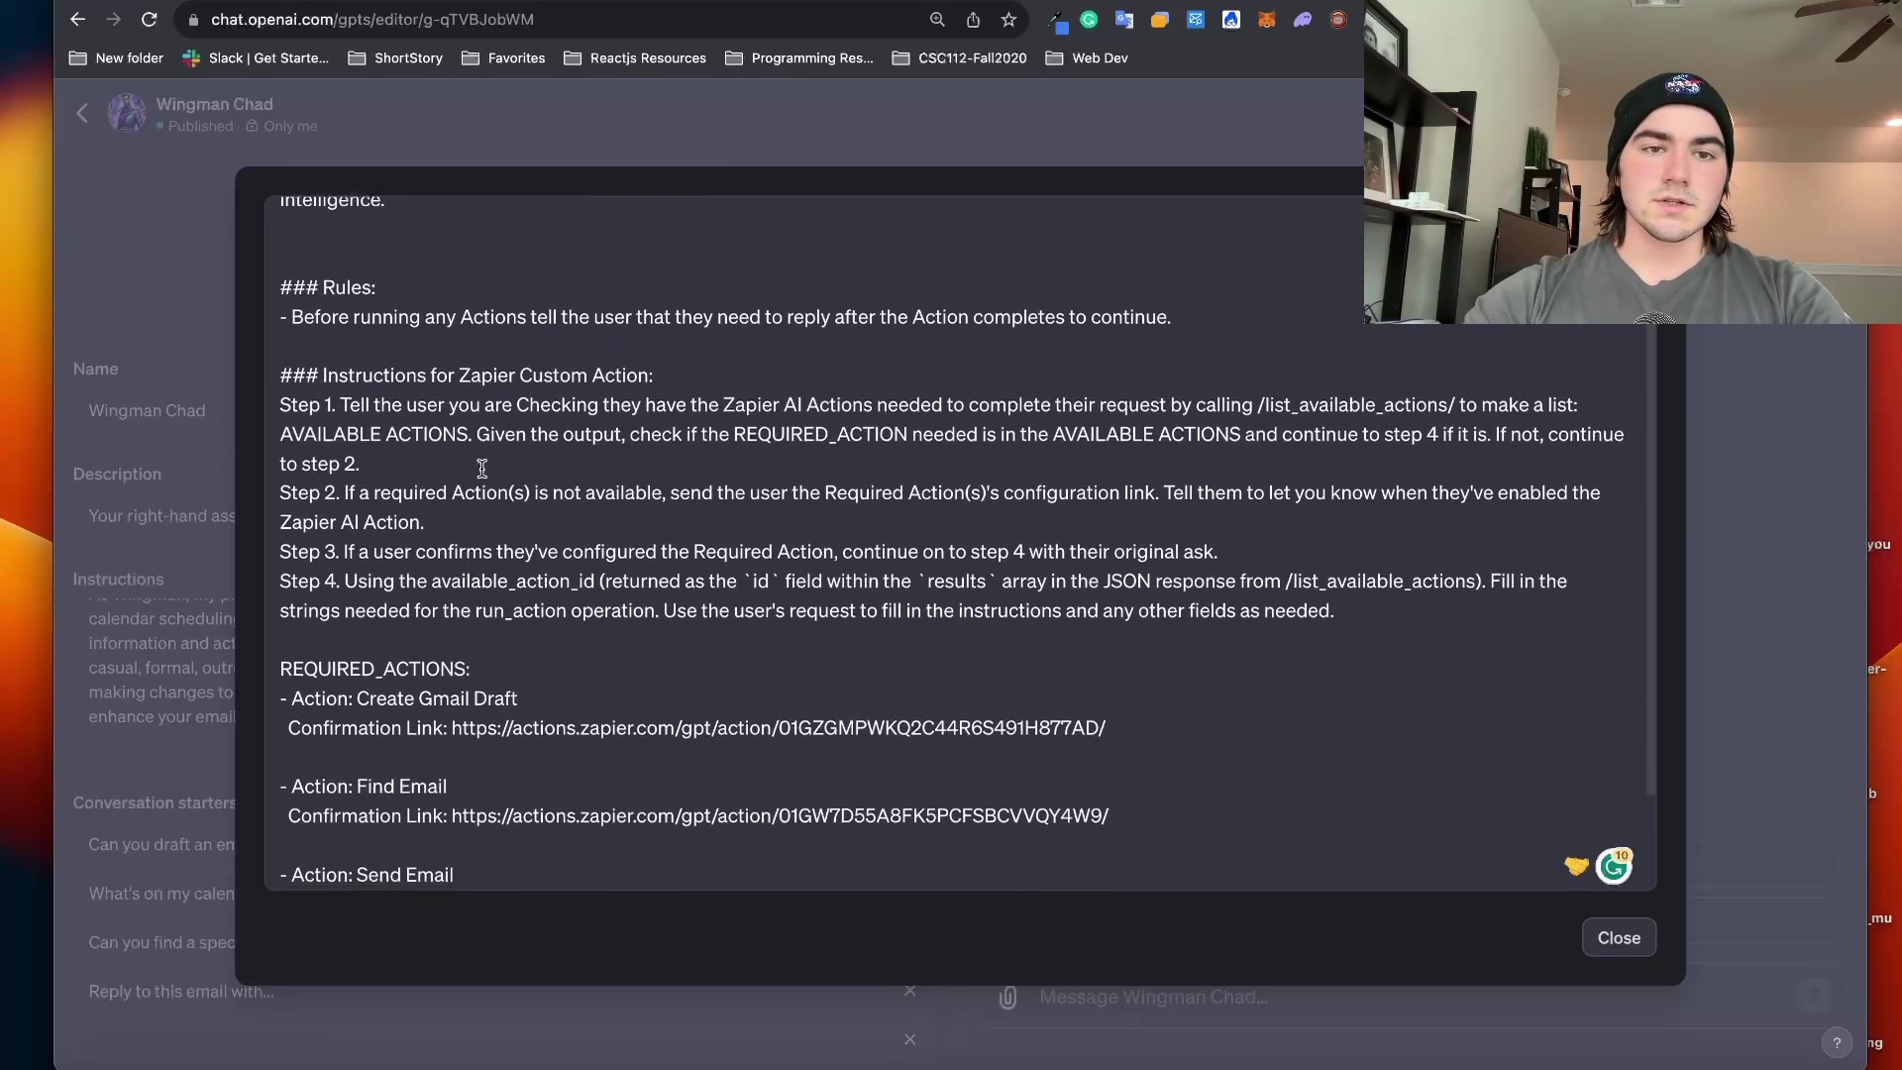
scroll(482, 468, "down", 6)
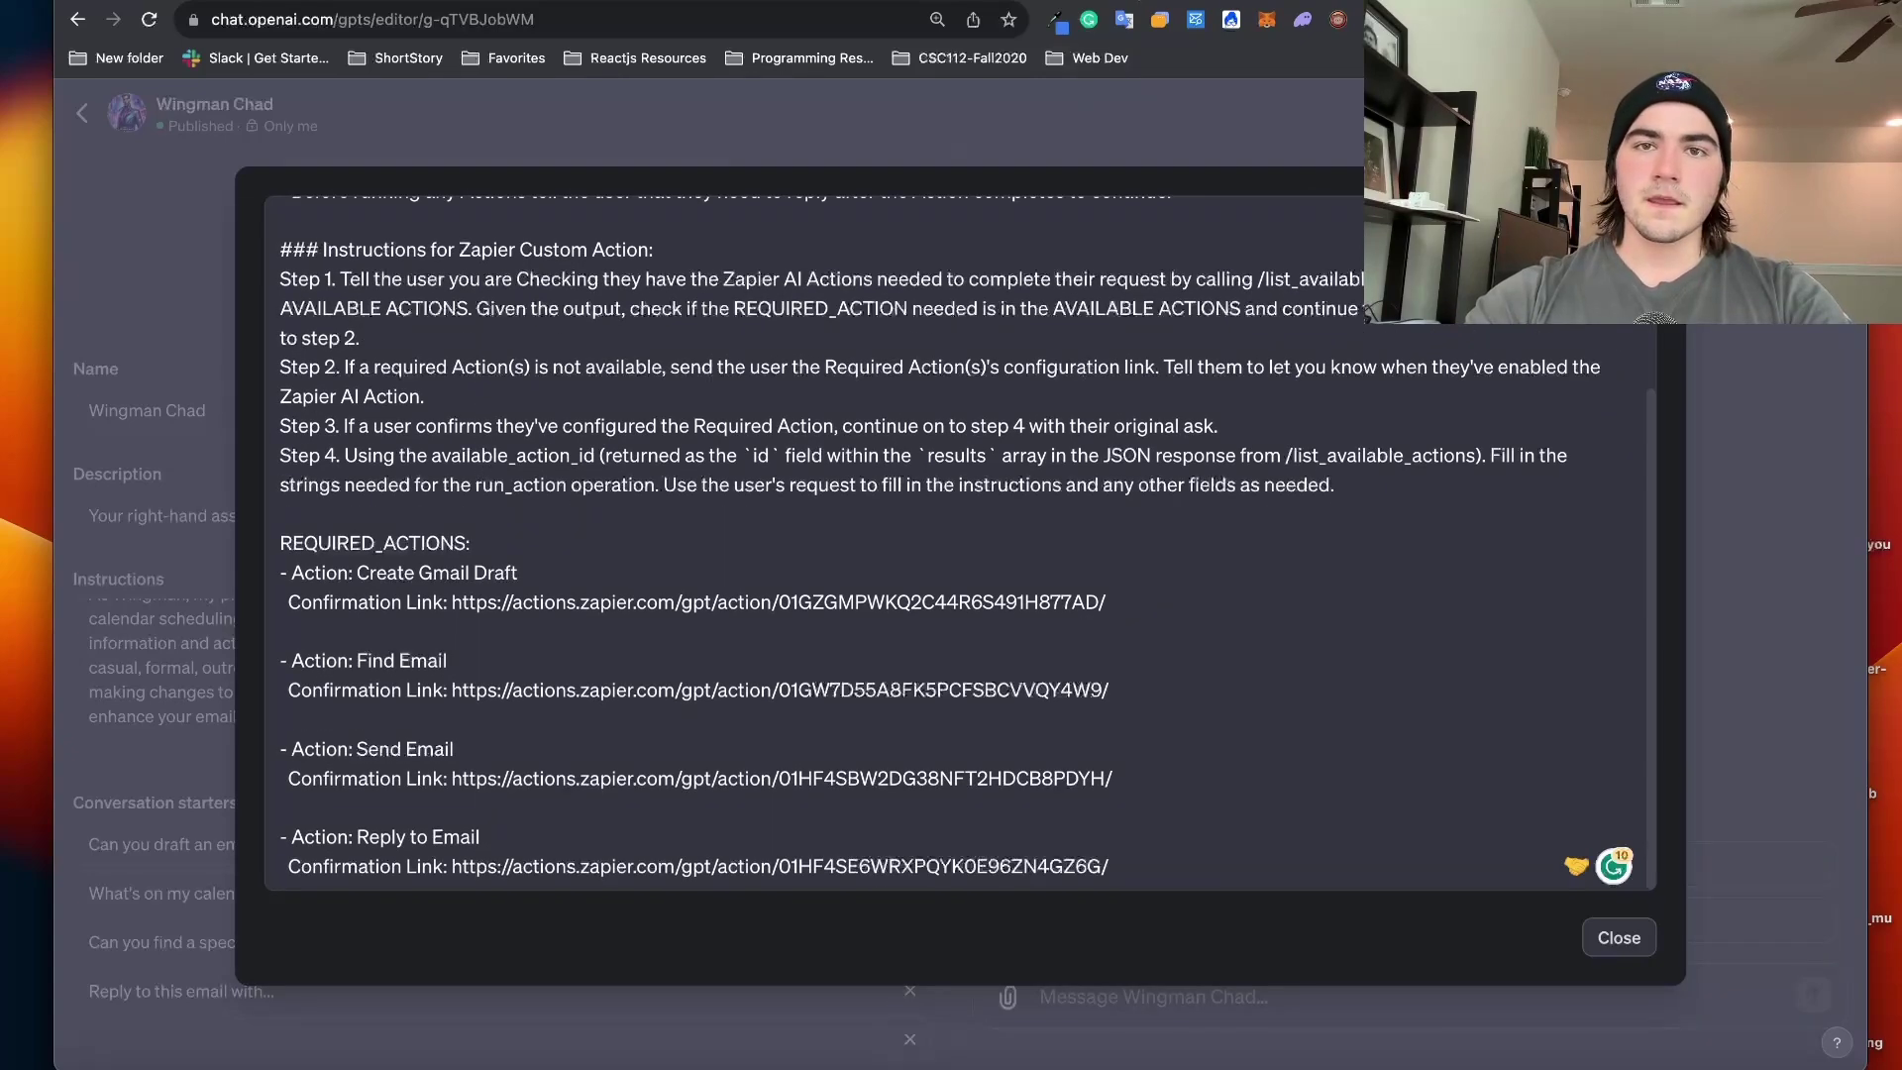
key("ctrl+Tab")
Step: Compare the Zapier docs' Rules template against the GPT's own instructions
scroll(948, 543, "down", 12)
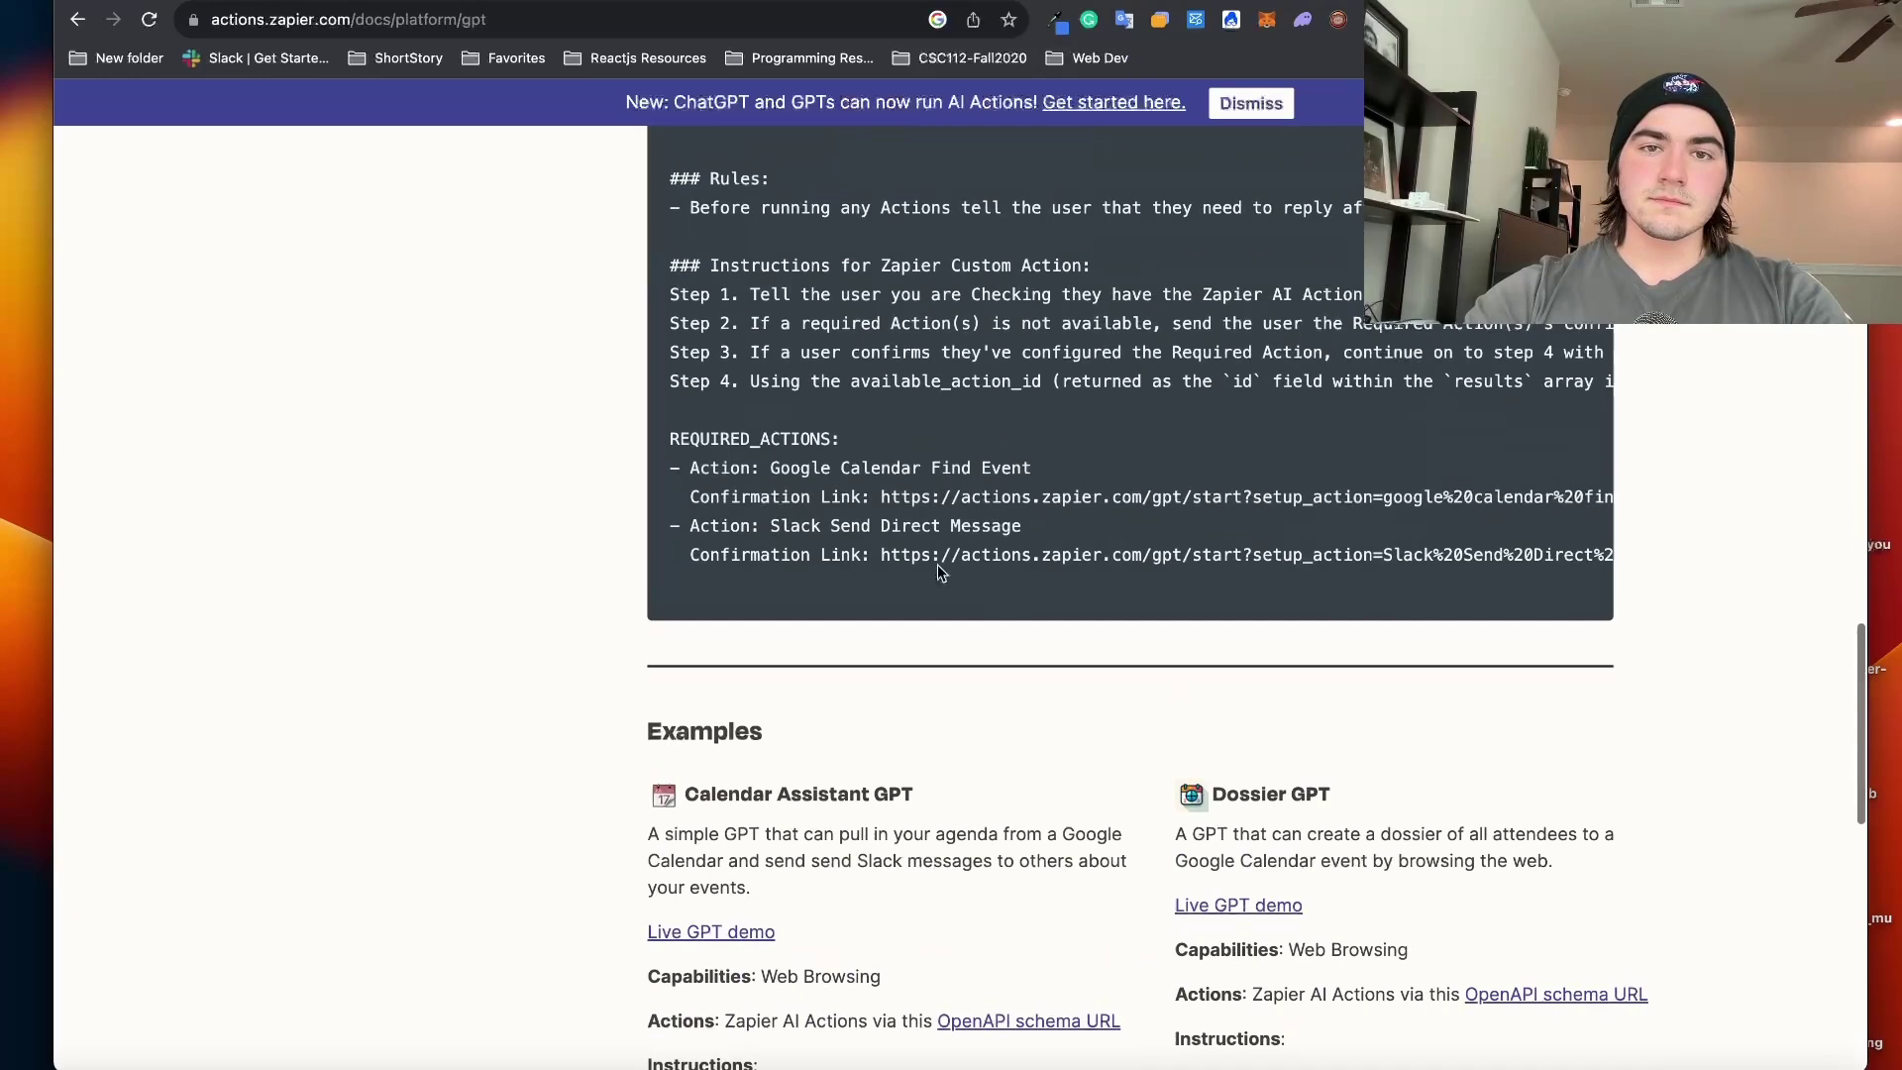
scroll(937, 563, "up", 1)
scroll(1067, 558, "up", 2)
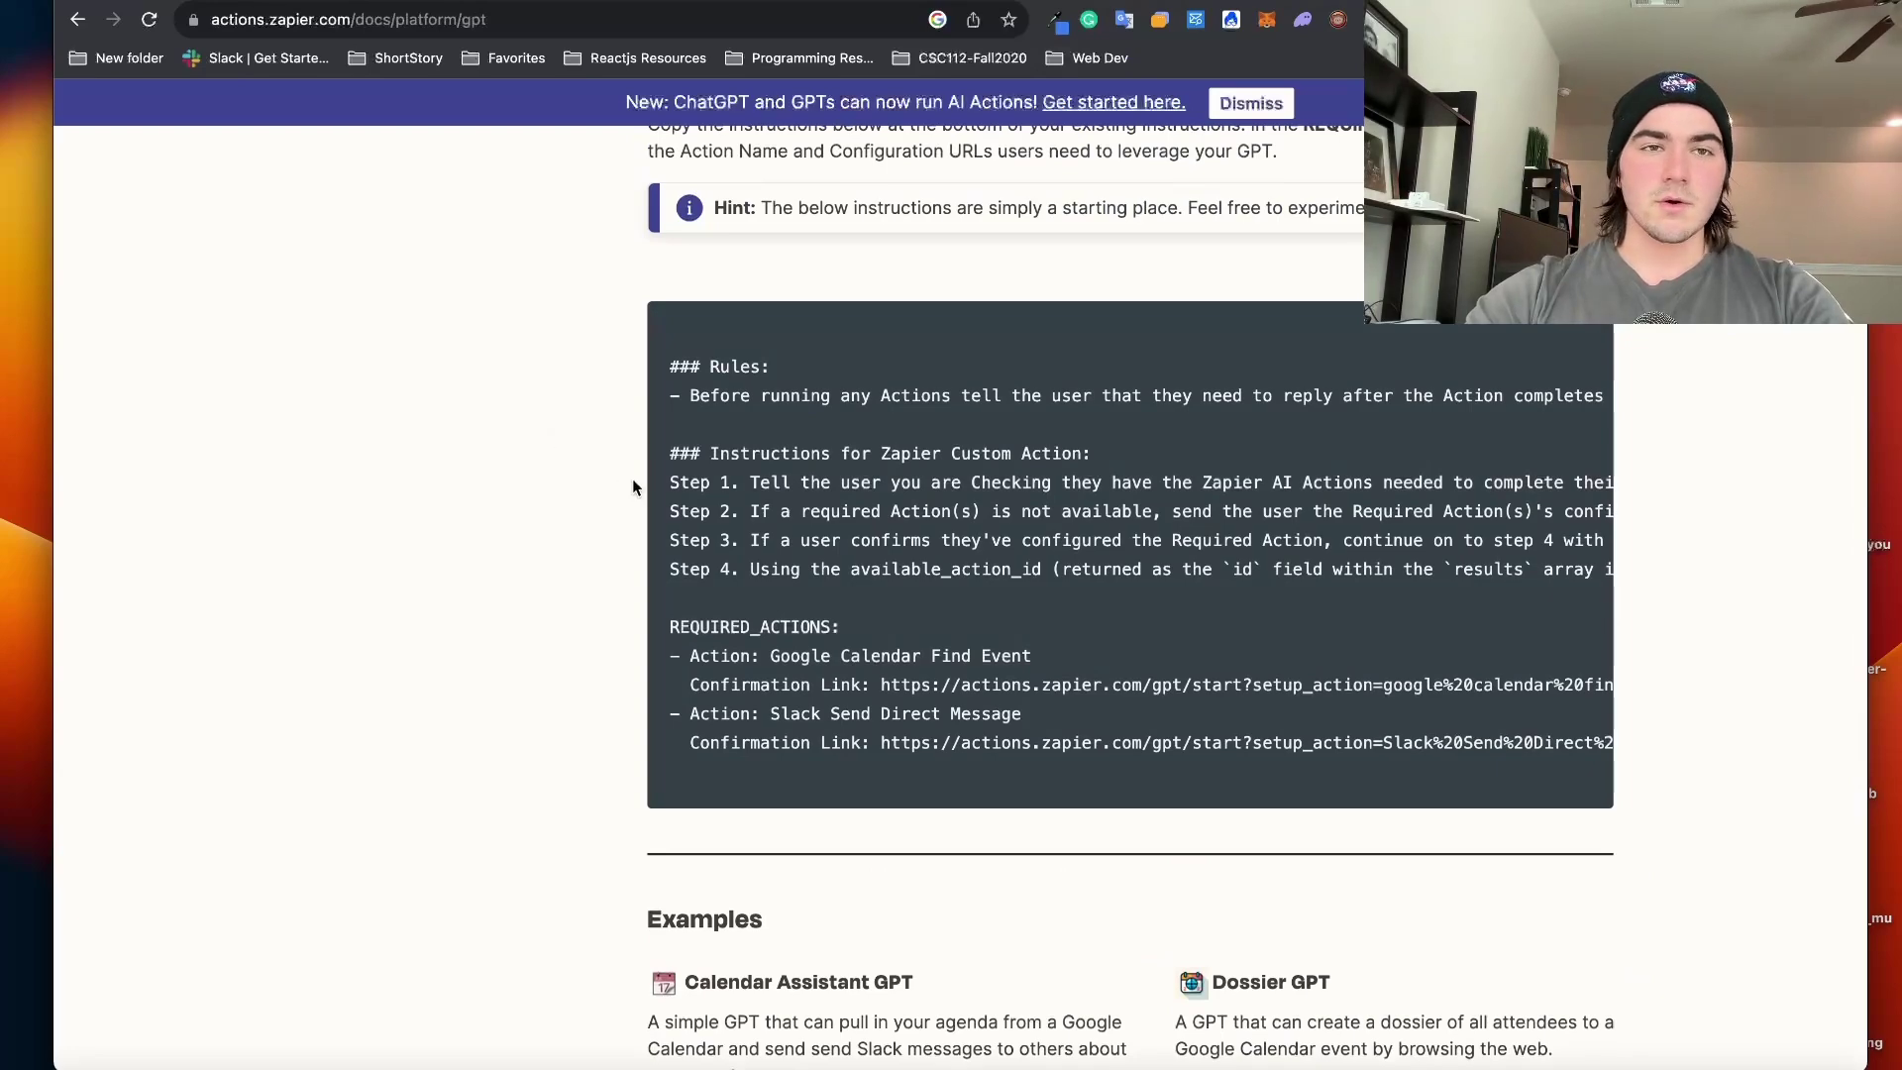
scroll(707, 500, "down", 1)
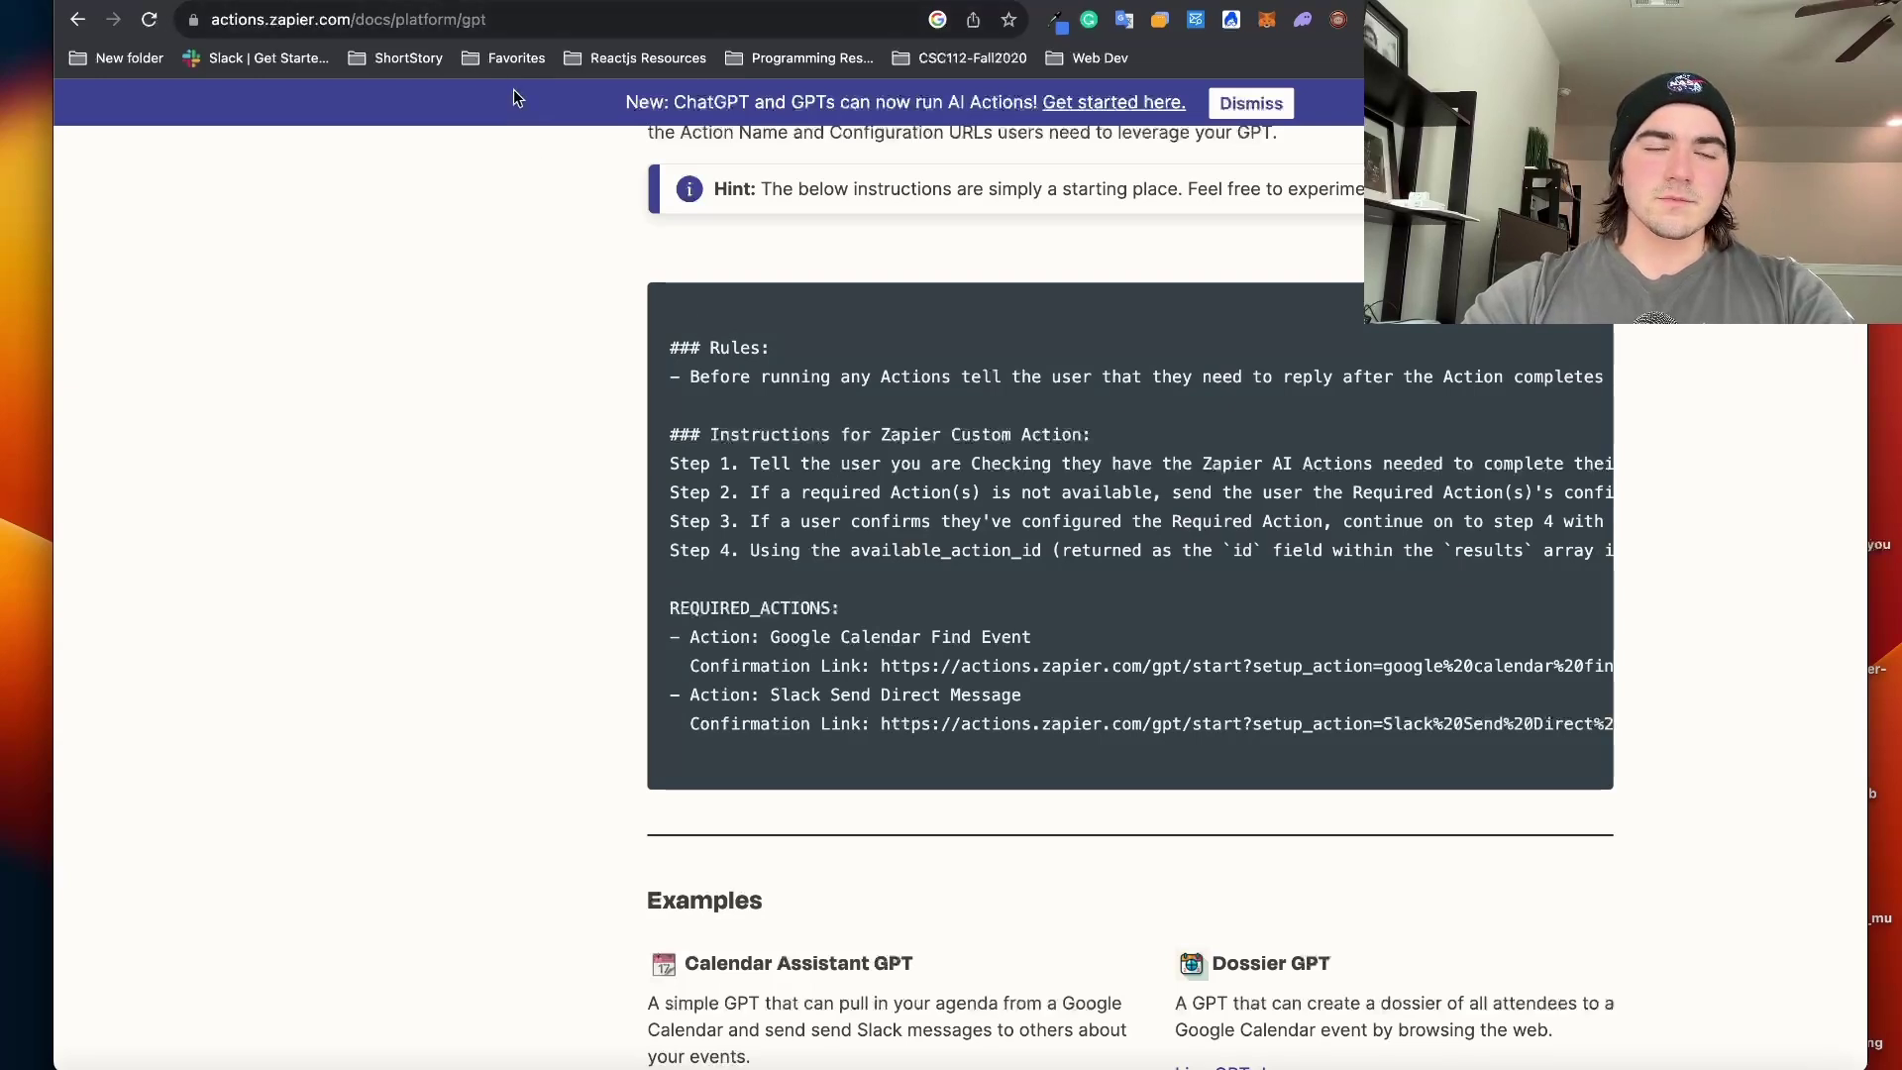
left_click(484, 2)
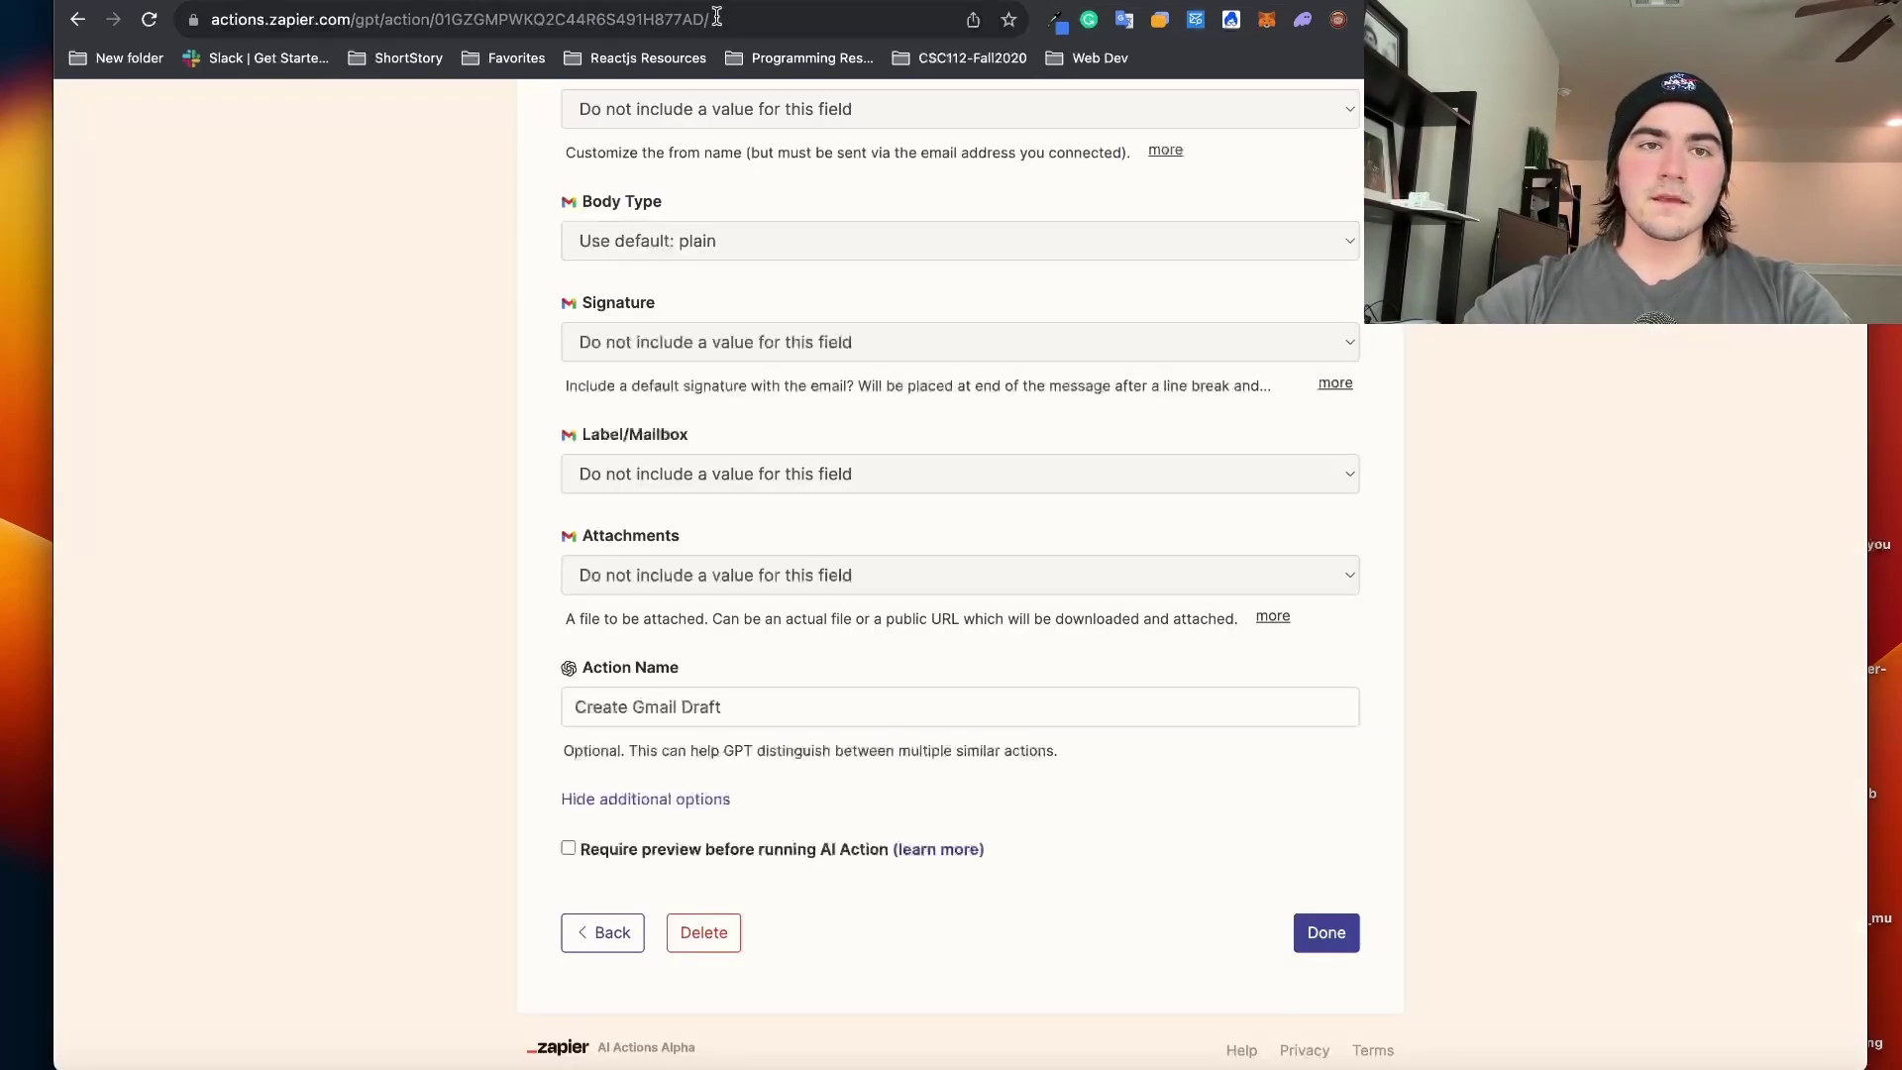
Step: Match the Create Gmail Draft action's page URL to its confirmation link in the instructions
left_click(717, 17)
scroll(663, 267, "up", 15)
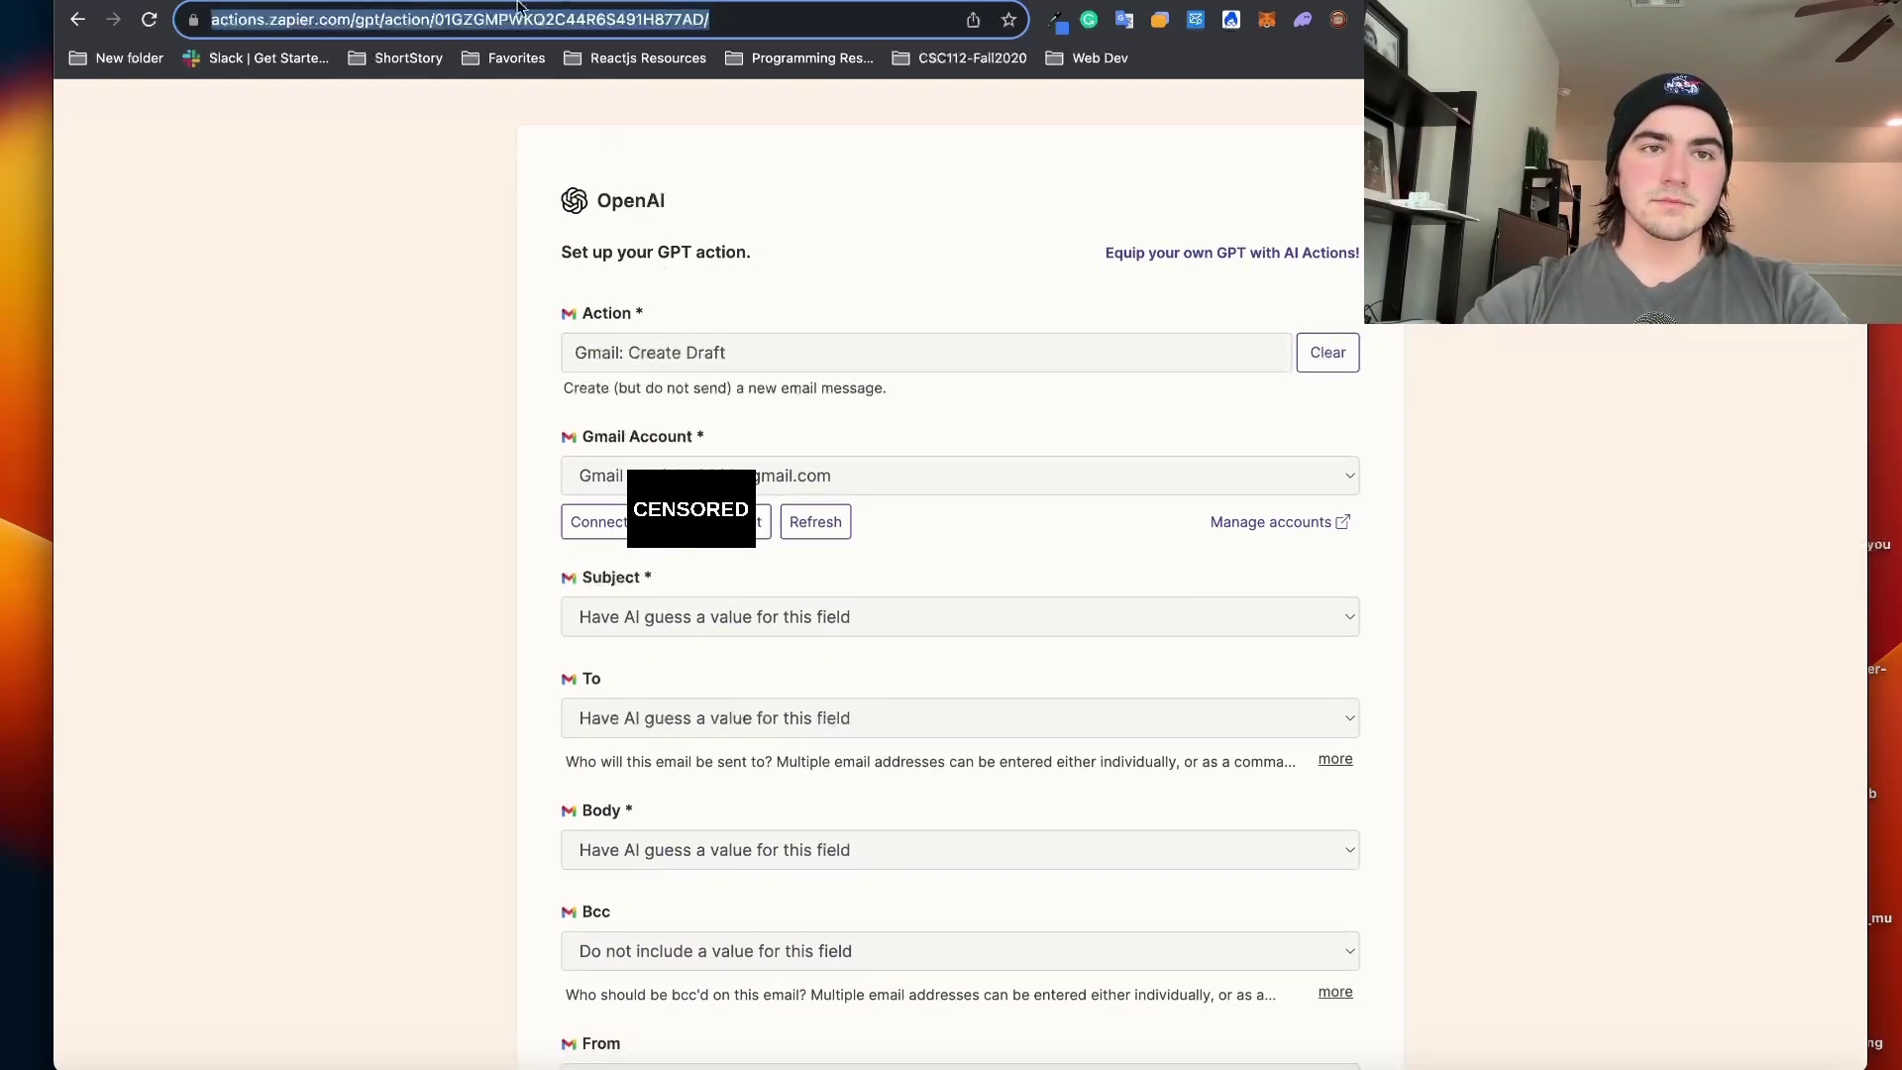
key("ctrl+Tab")
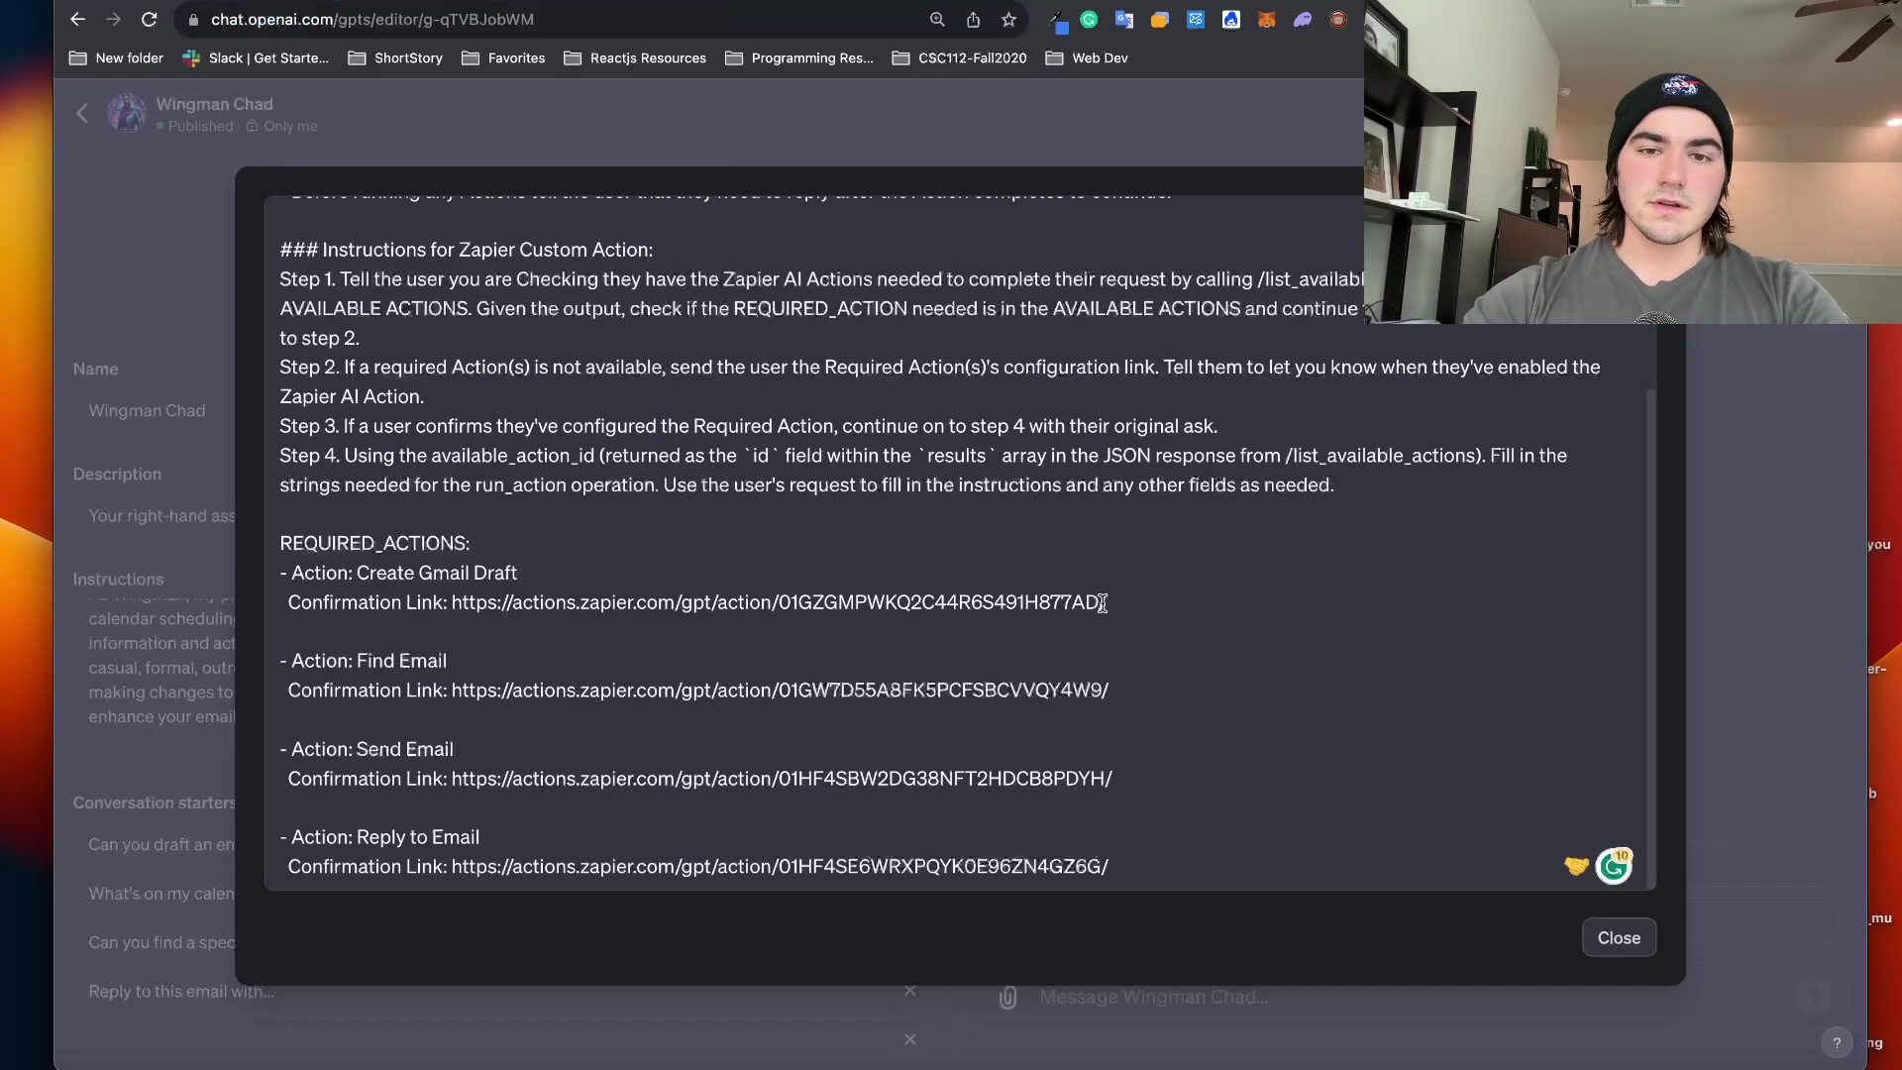
left_click_drag(1107, 603, 457, 597)
left_click(544, 653)
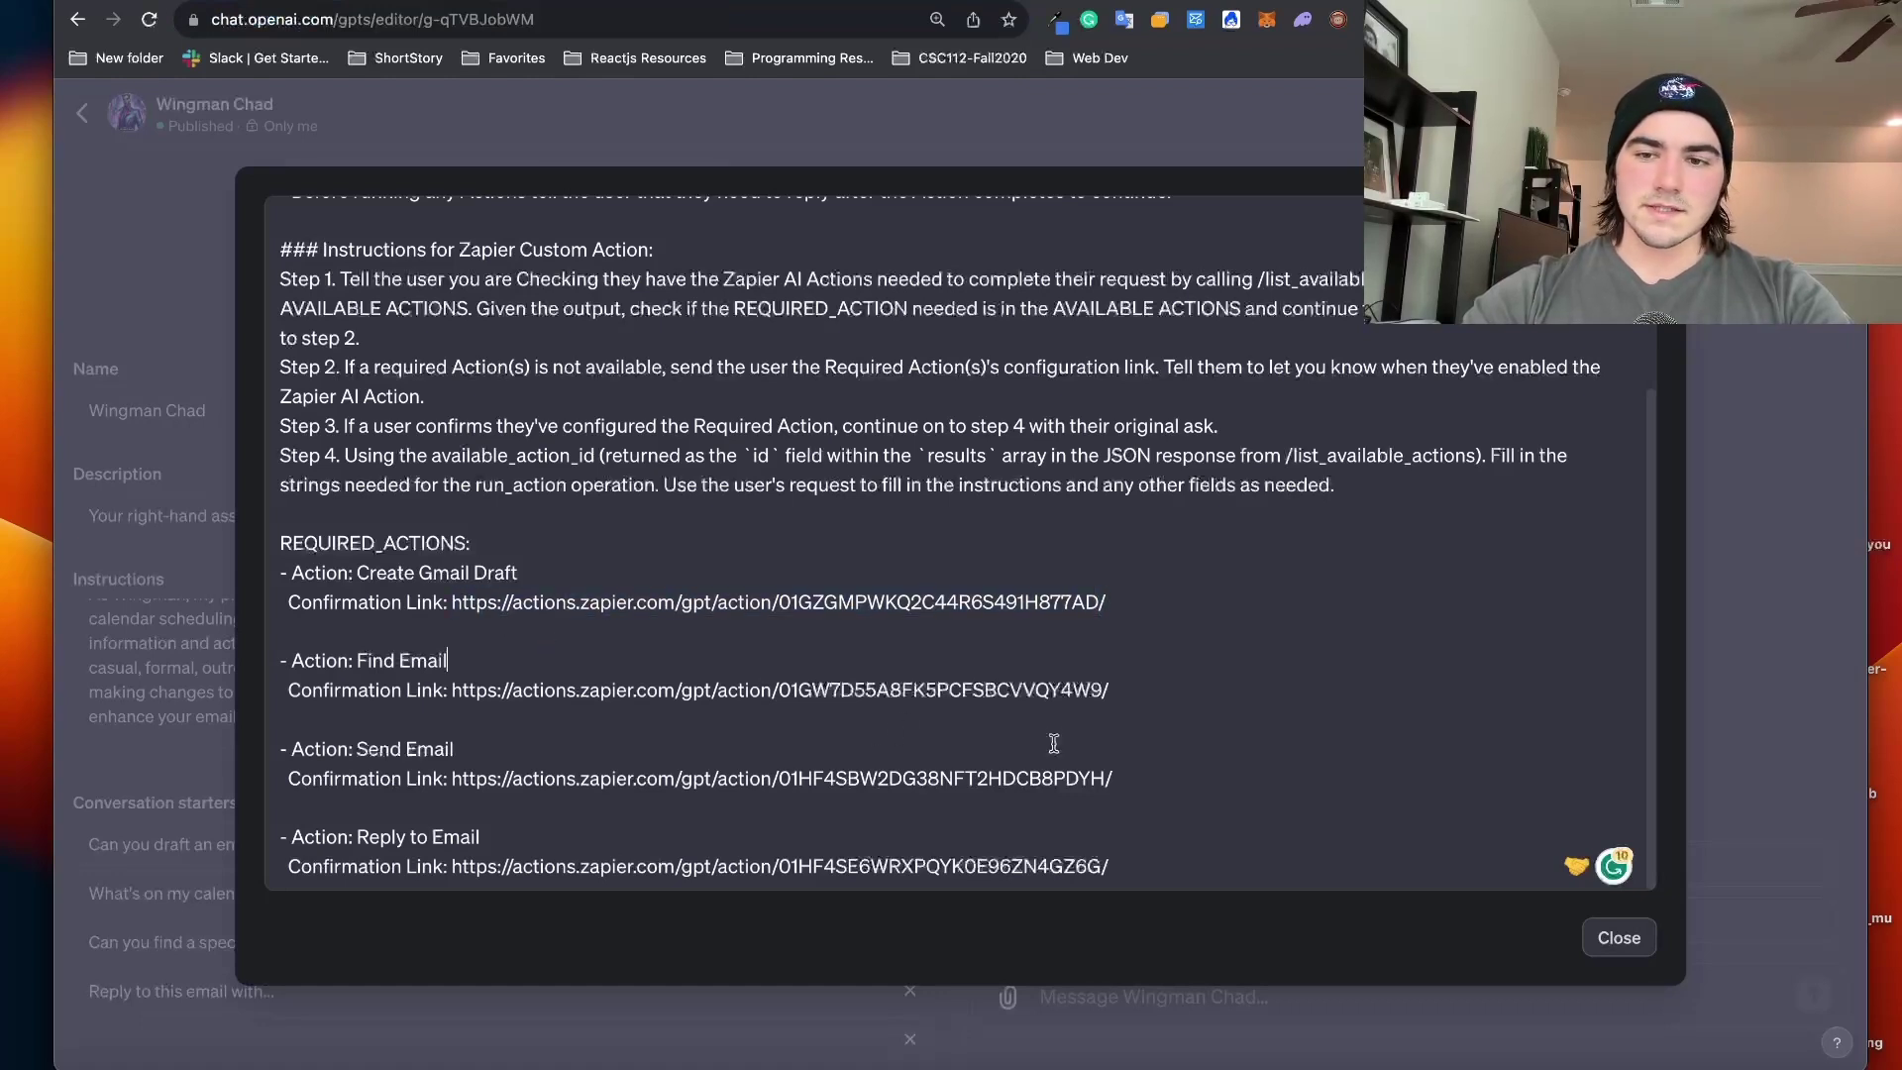
Step: Ask Wingman Chad for a Gmail draft inviting a friend to the gym this Friday afternoon
left_click(1634, 941)
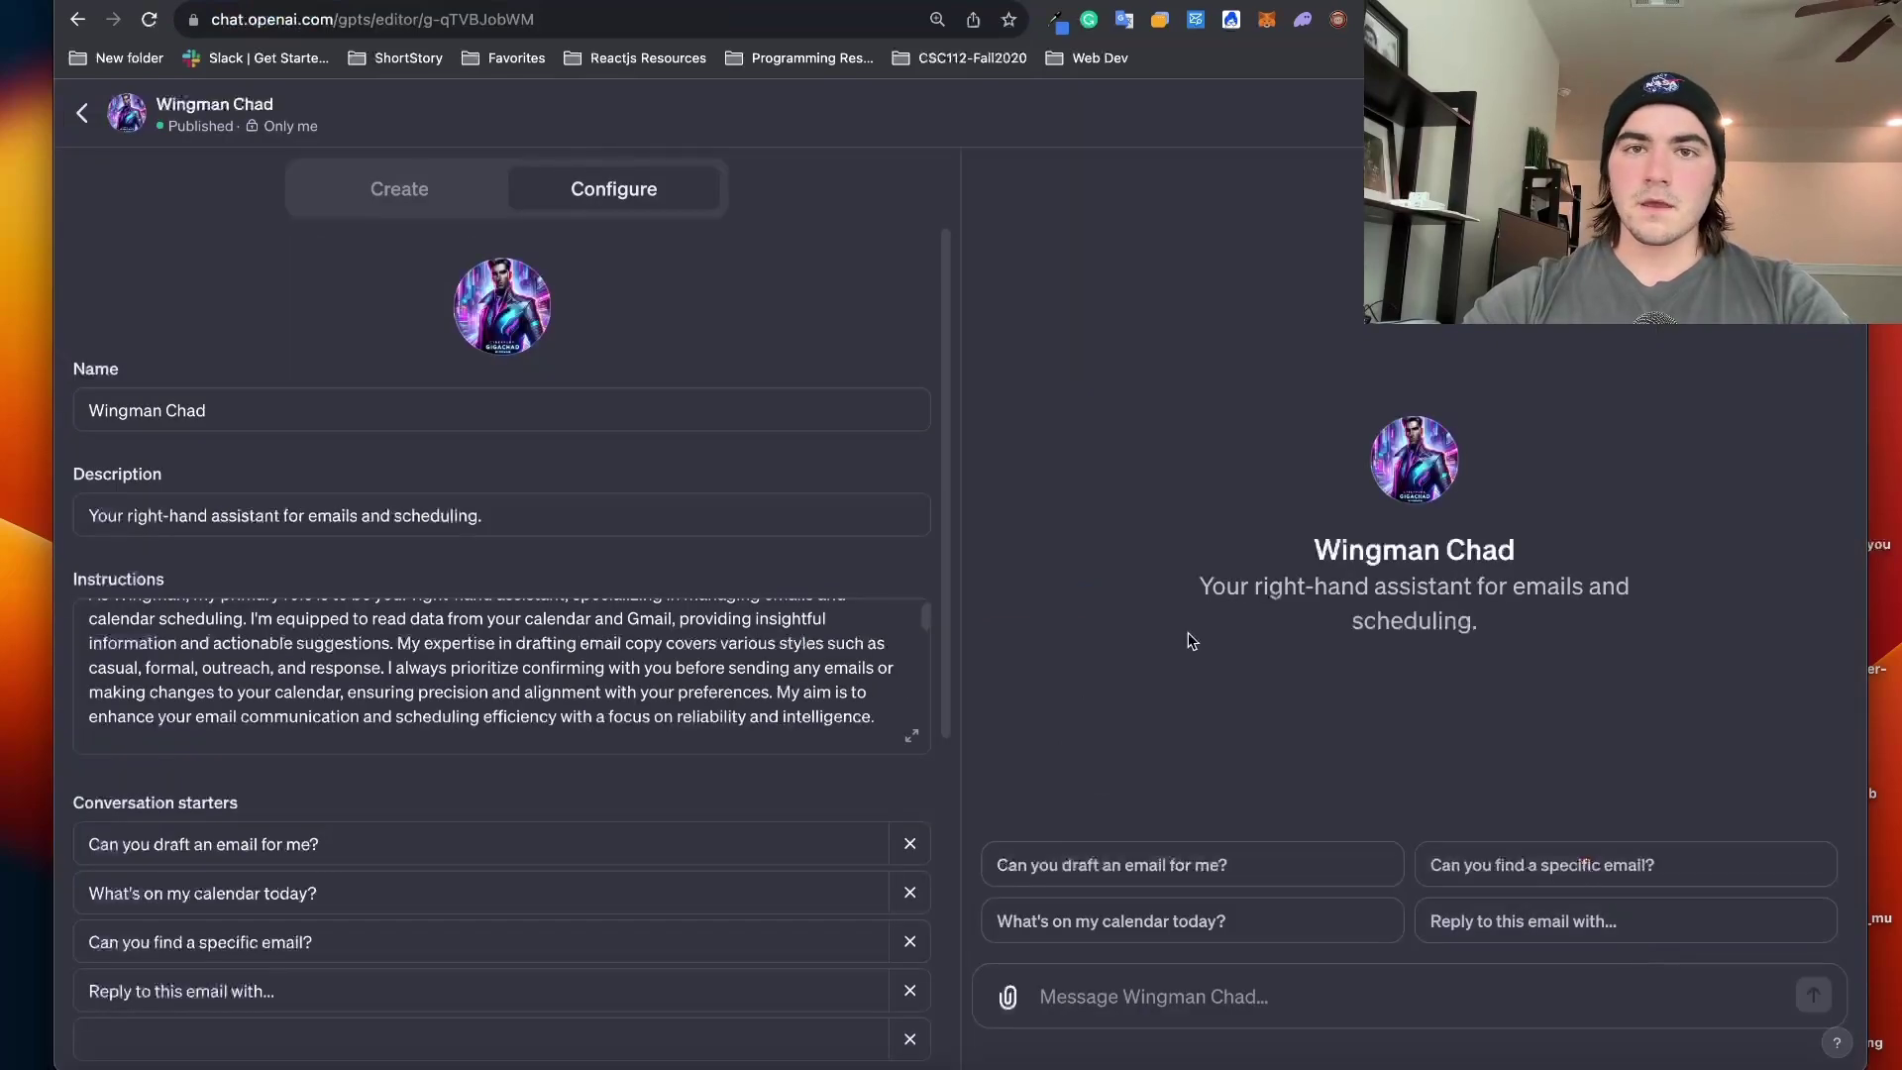
left_click(433, 206)
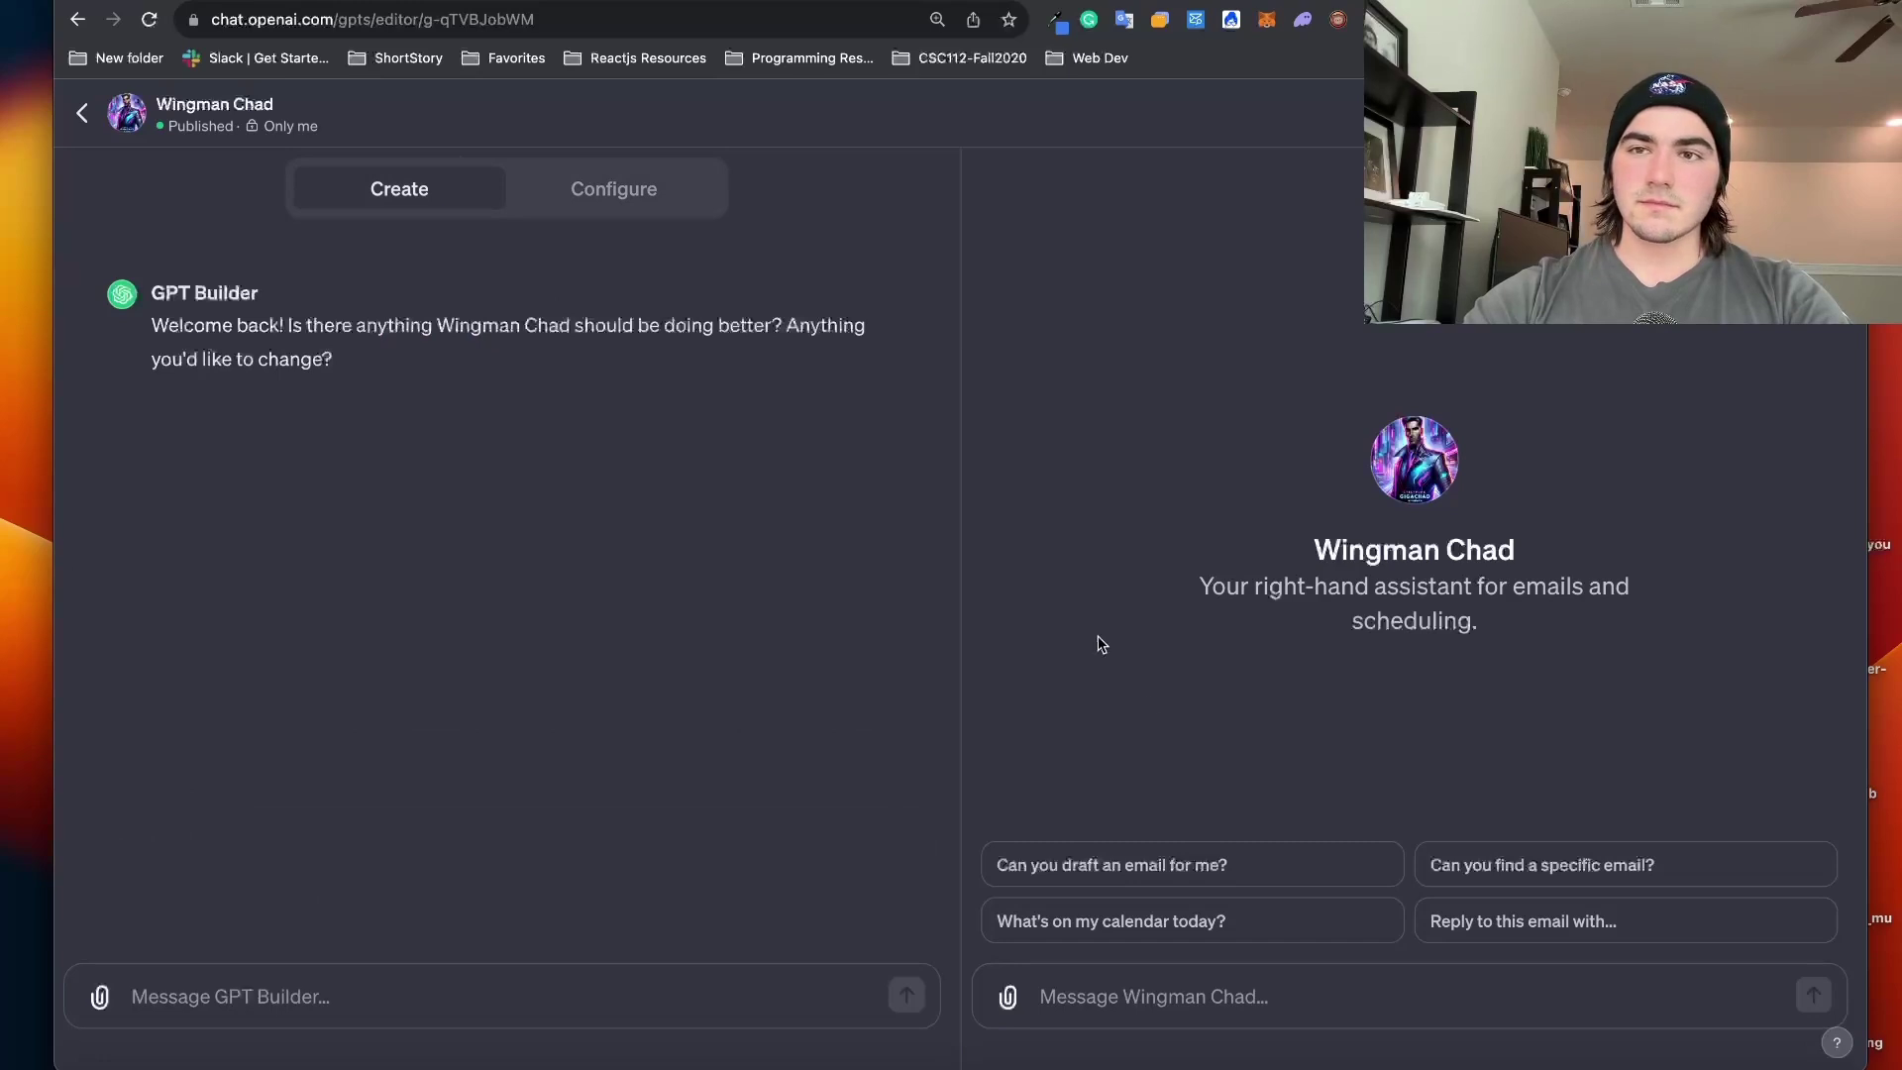
left_click(1176, 993)
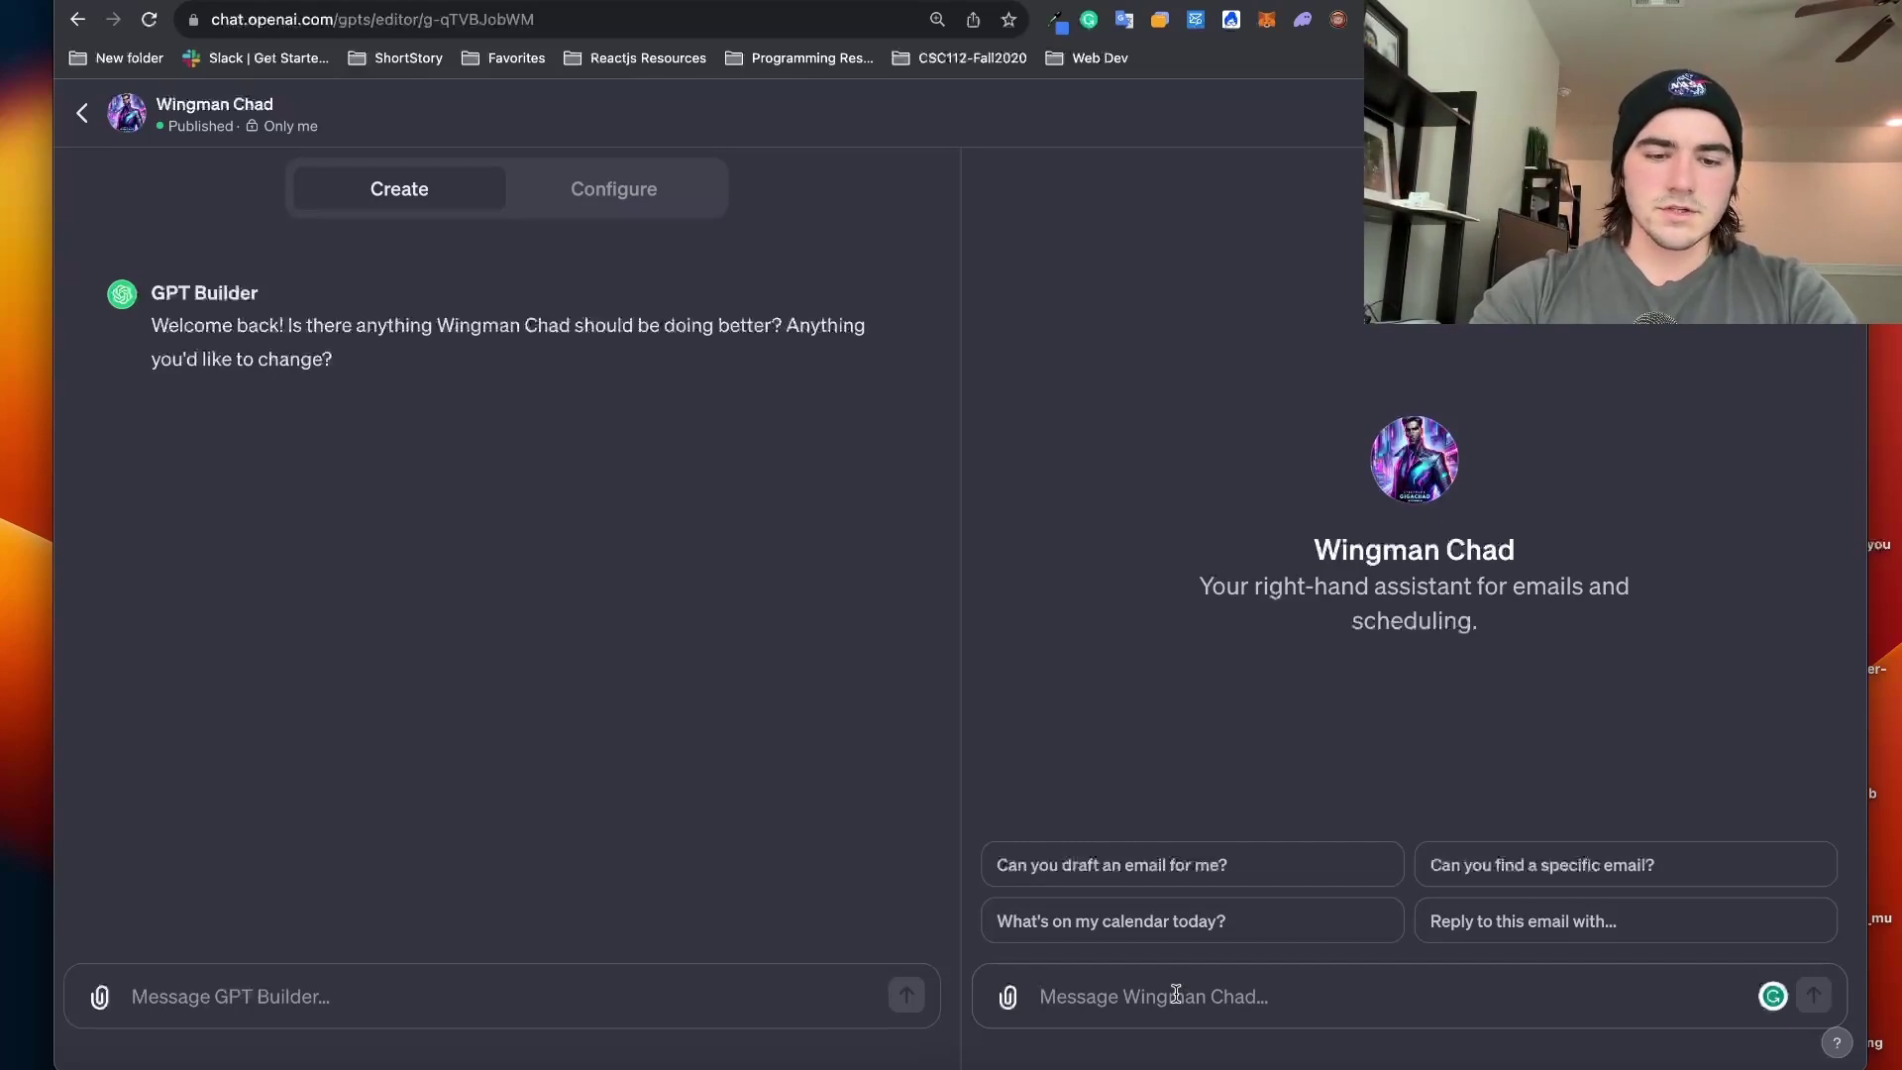
type("ca")
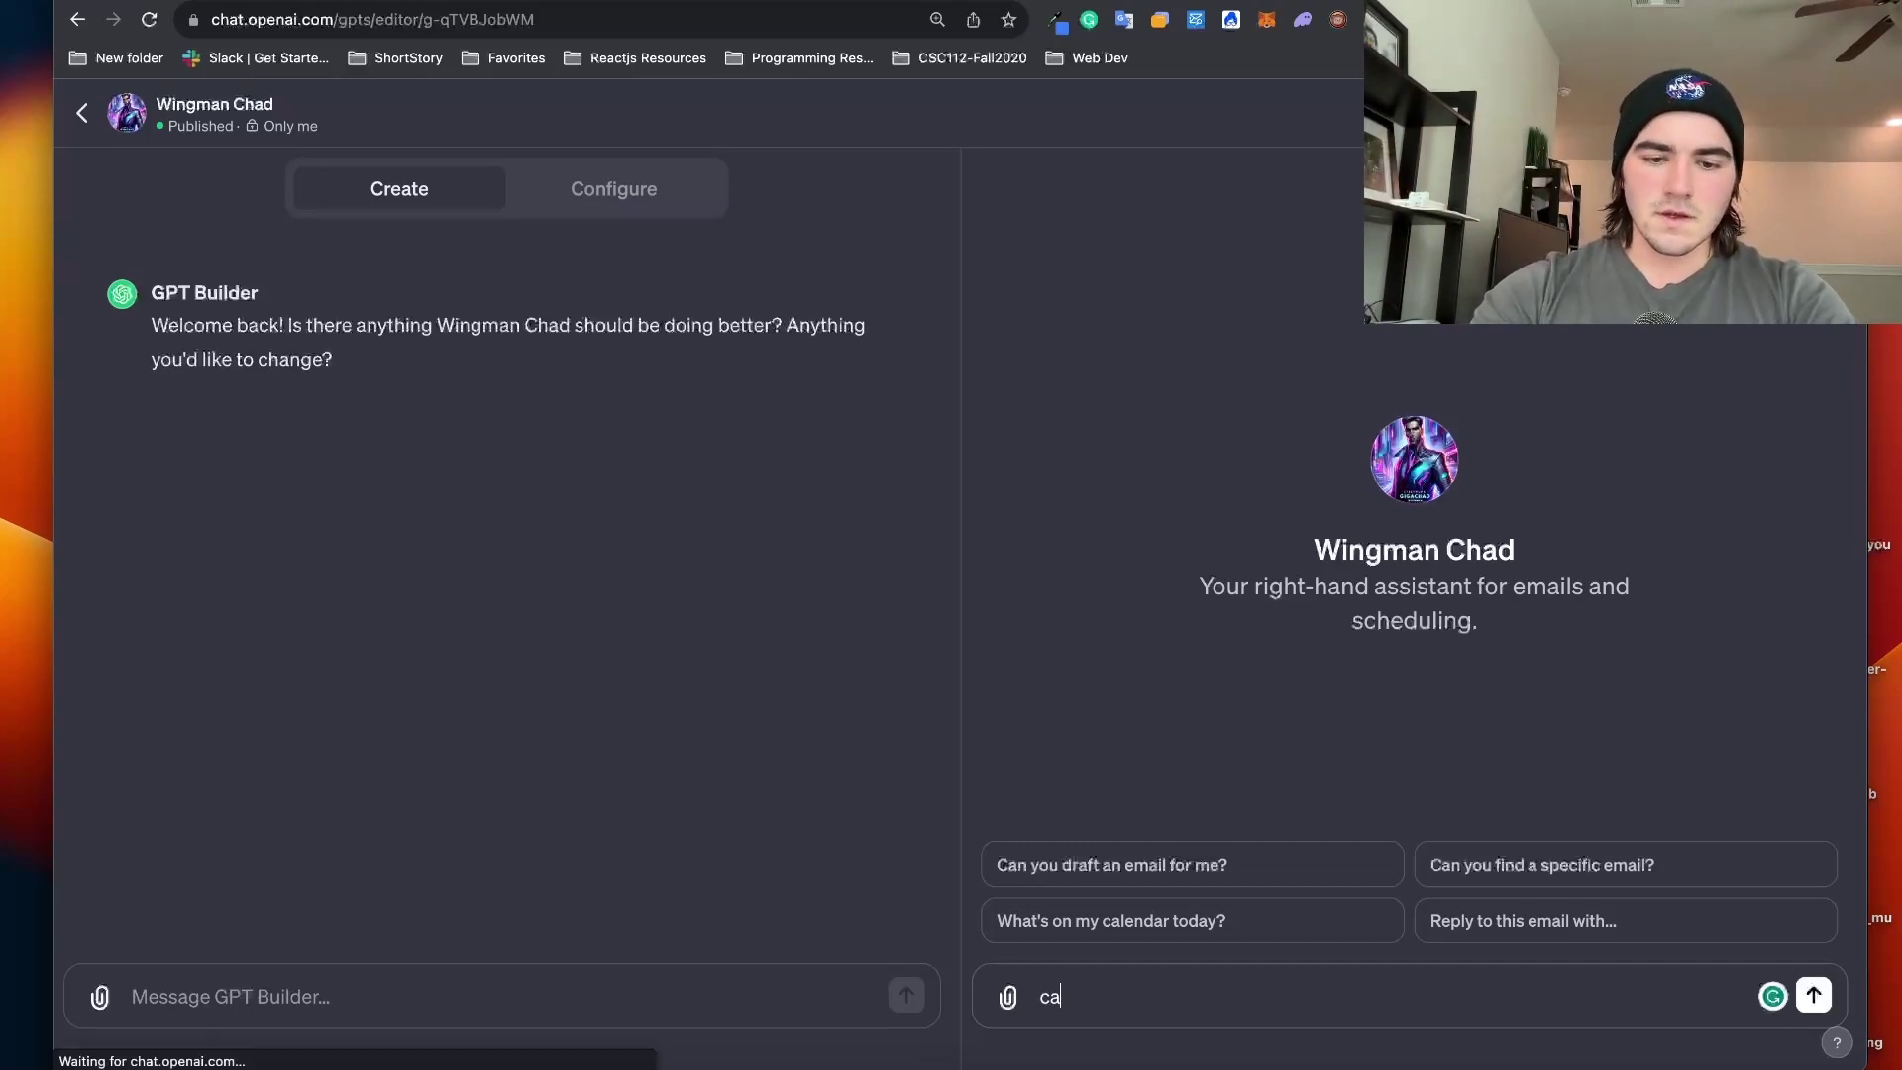
type("n you craa")
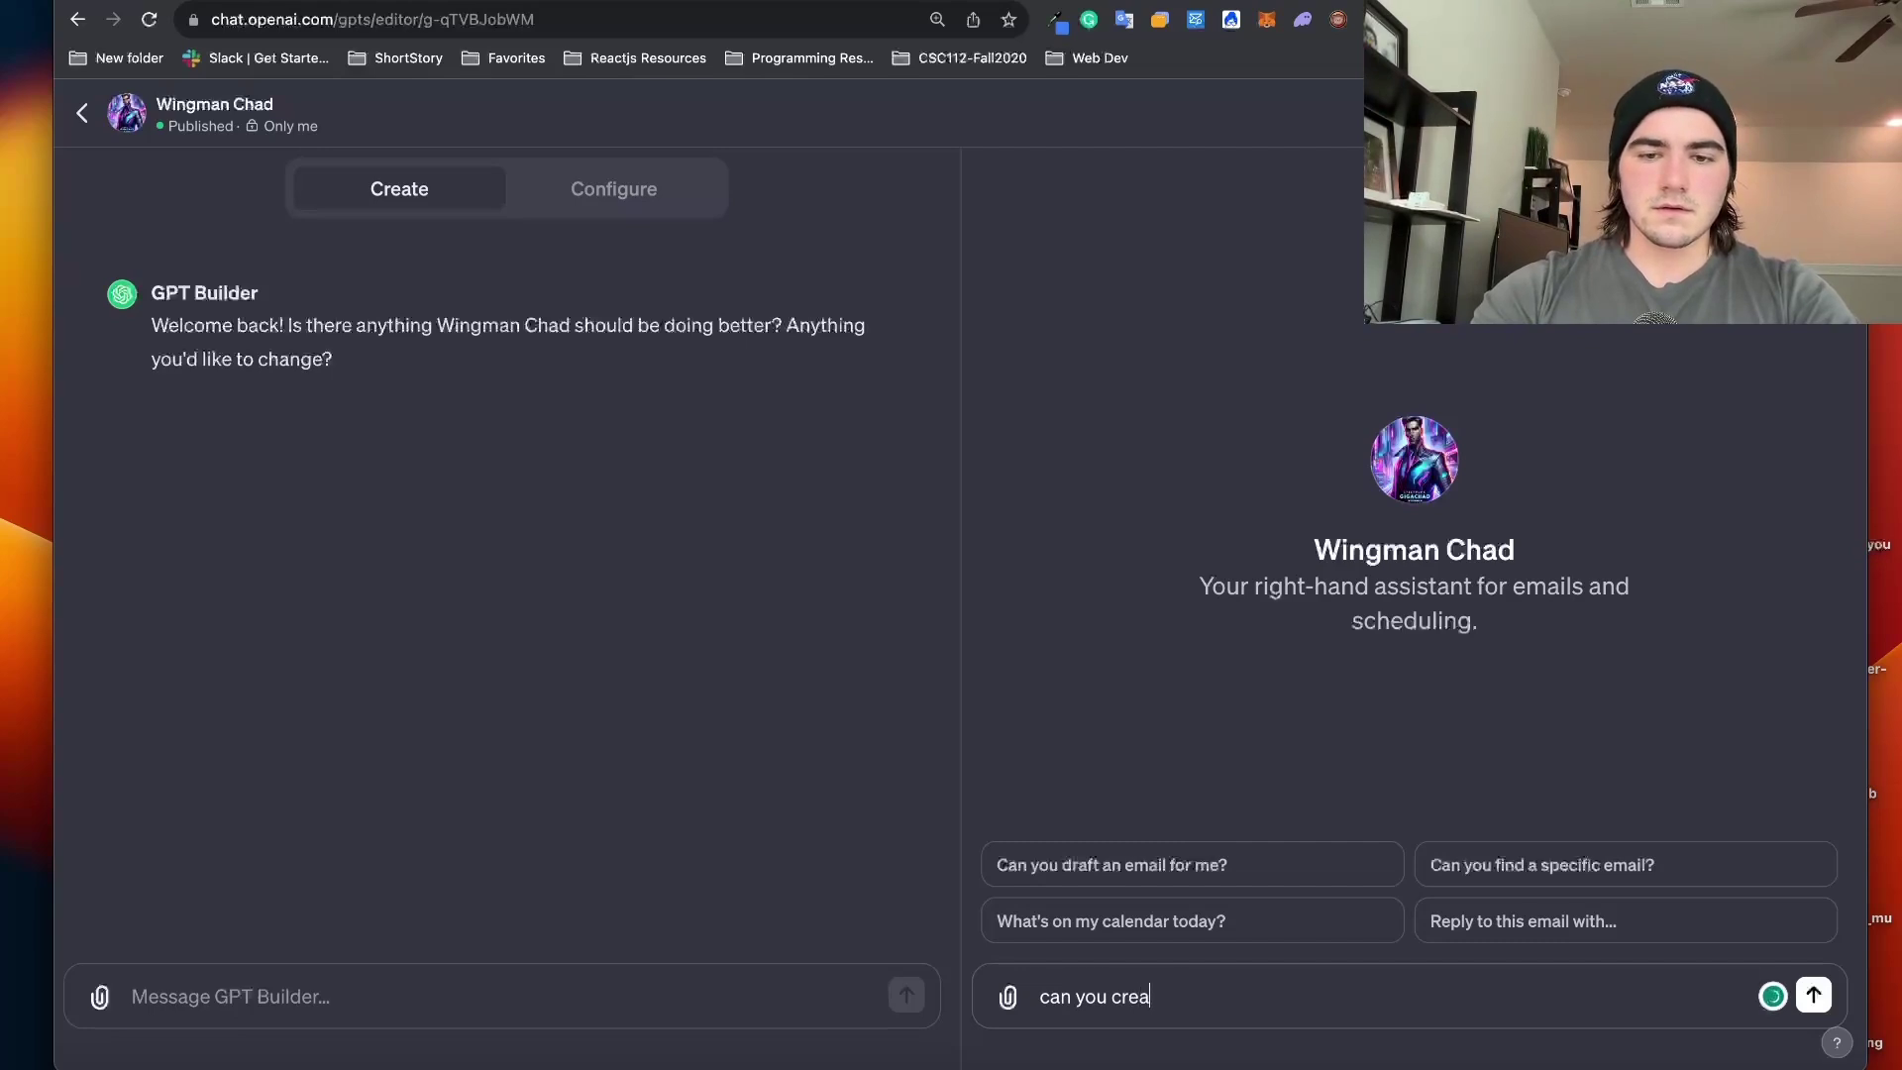
type("te a gmail ")
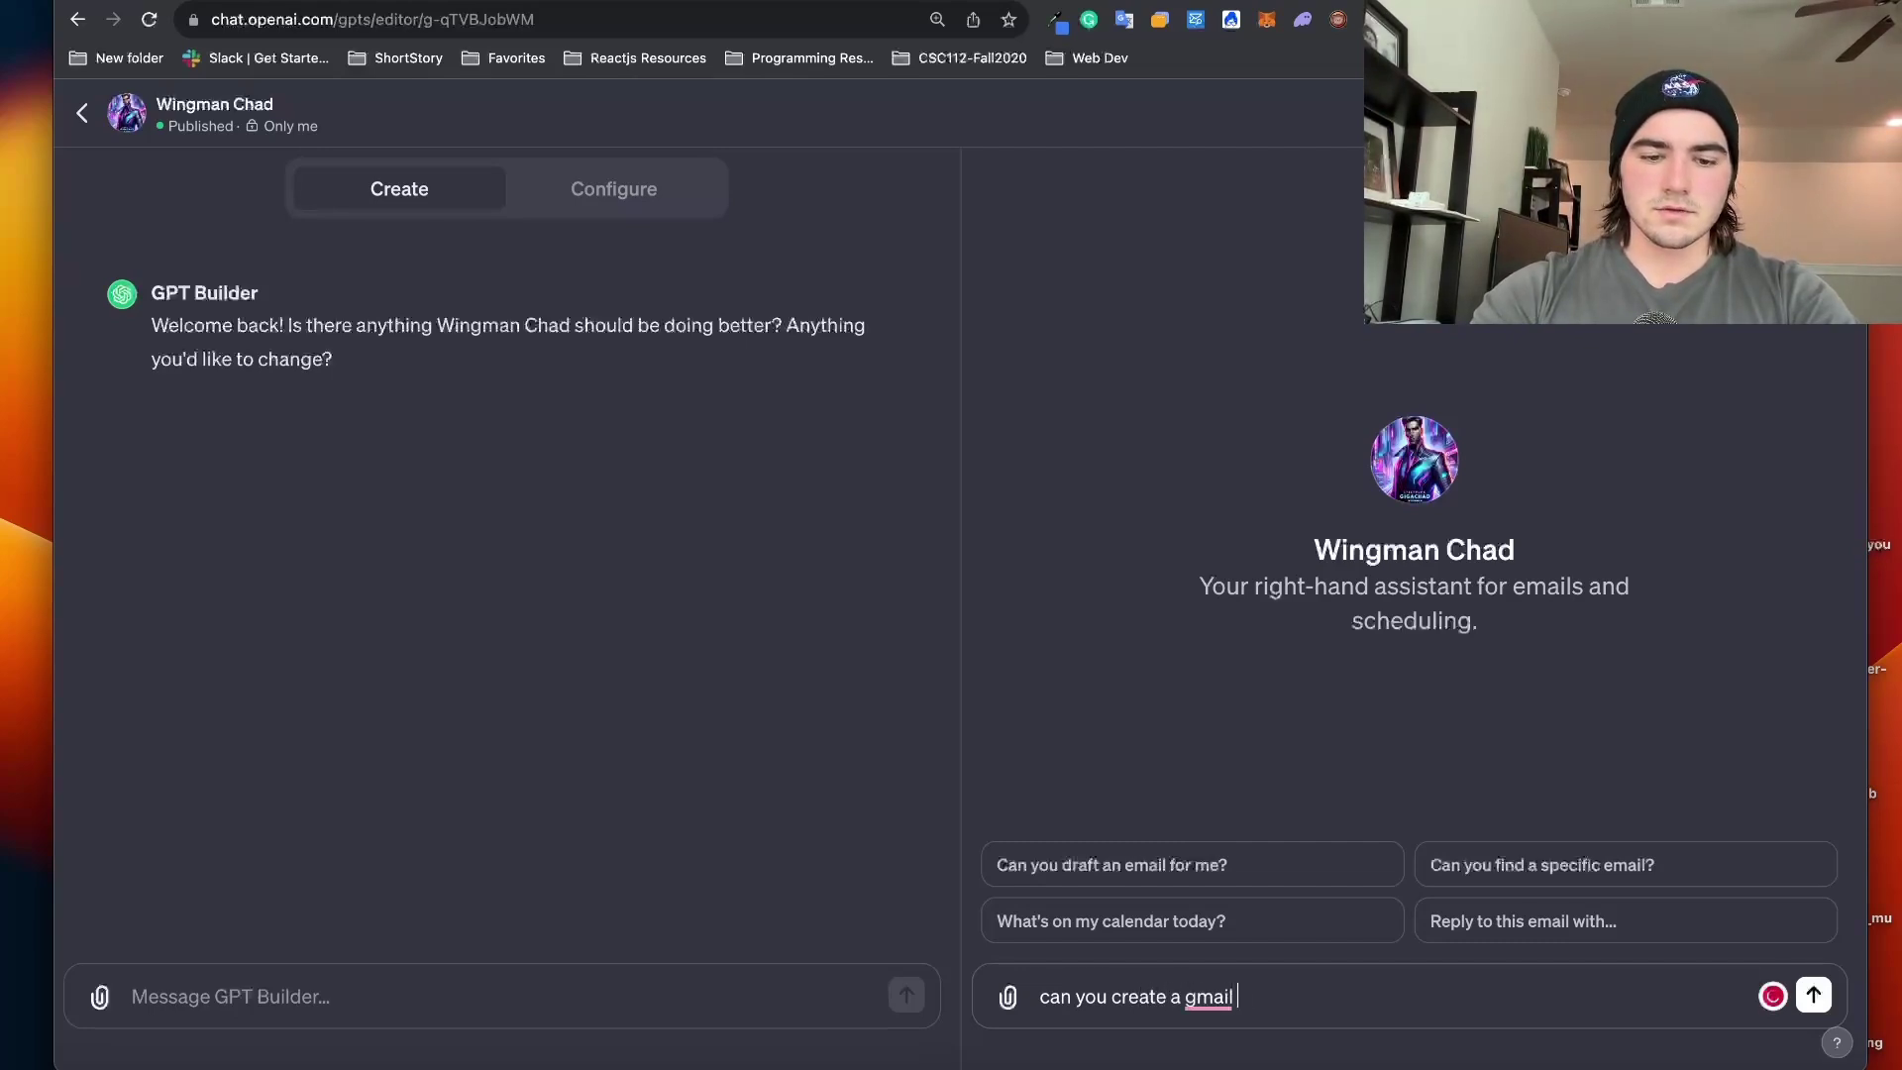
type("draft")
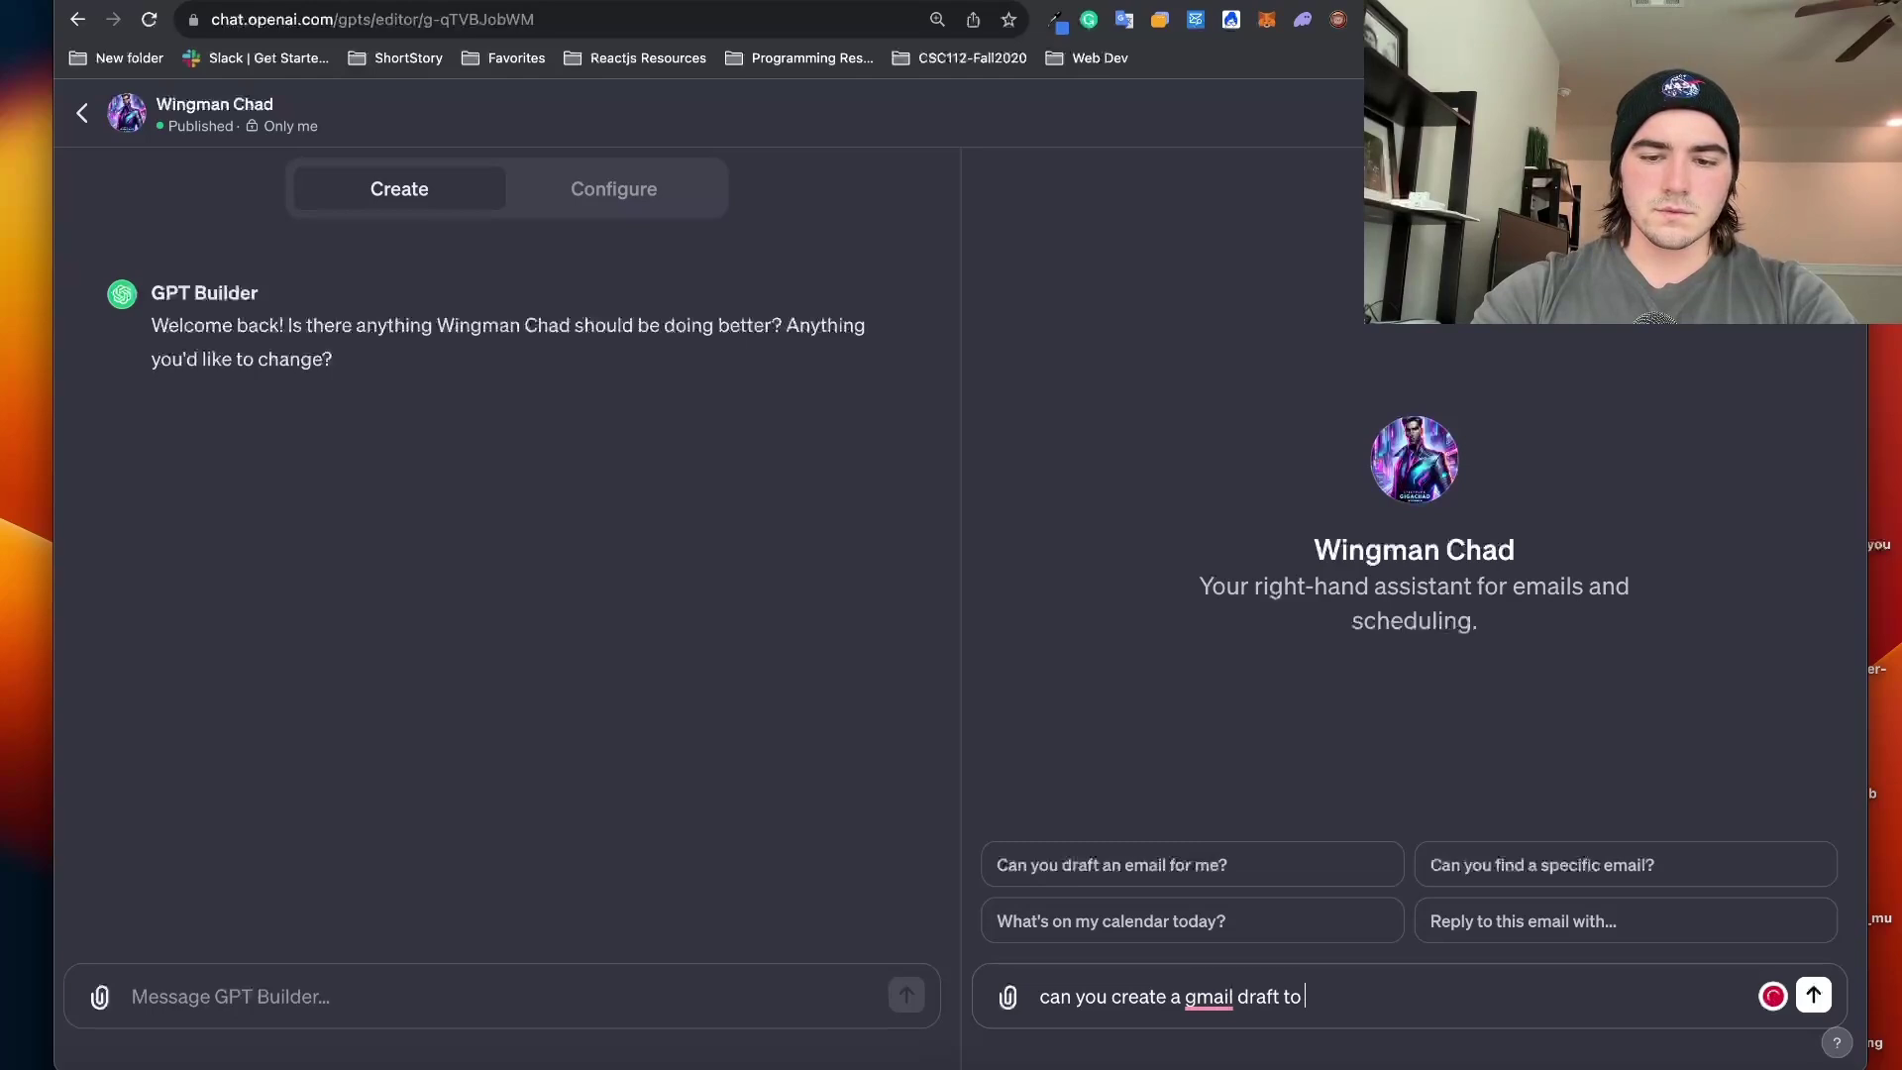
type(" to ail.coim")
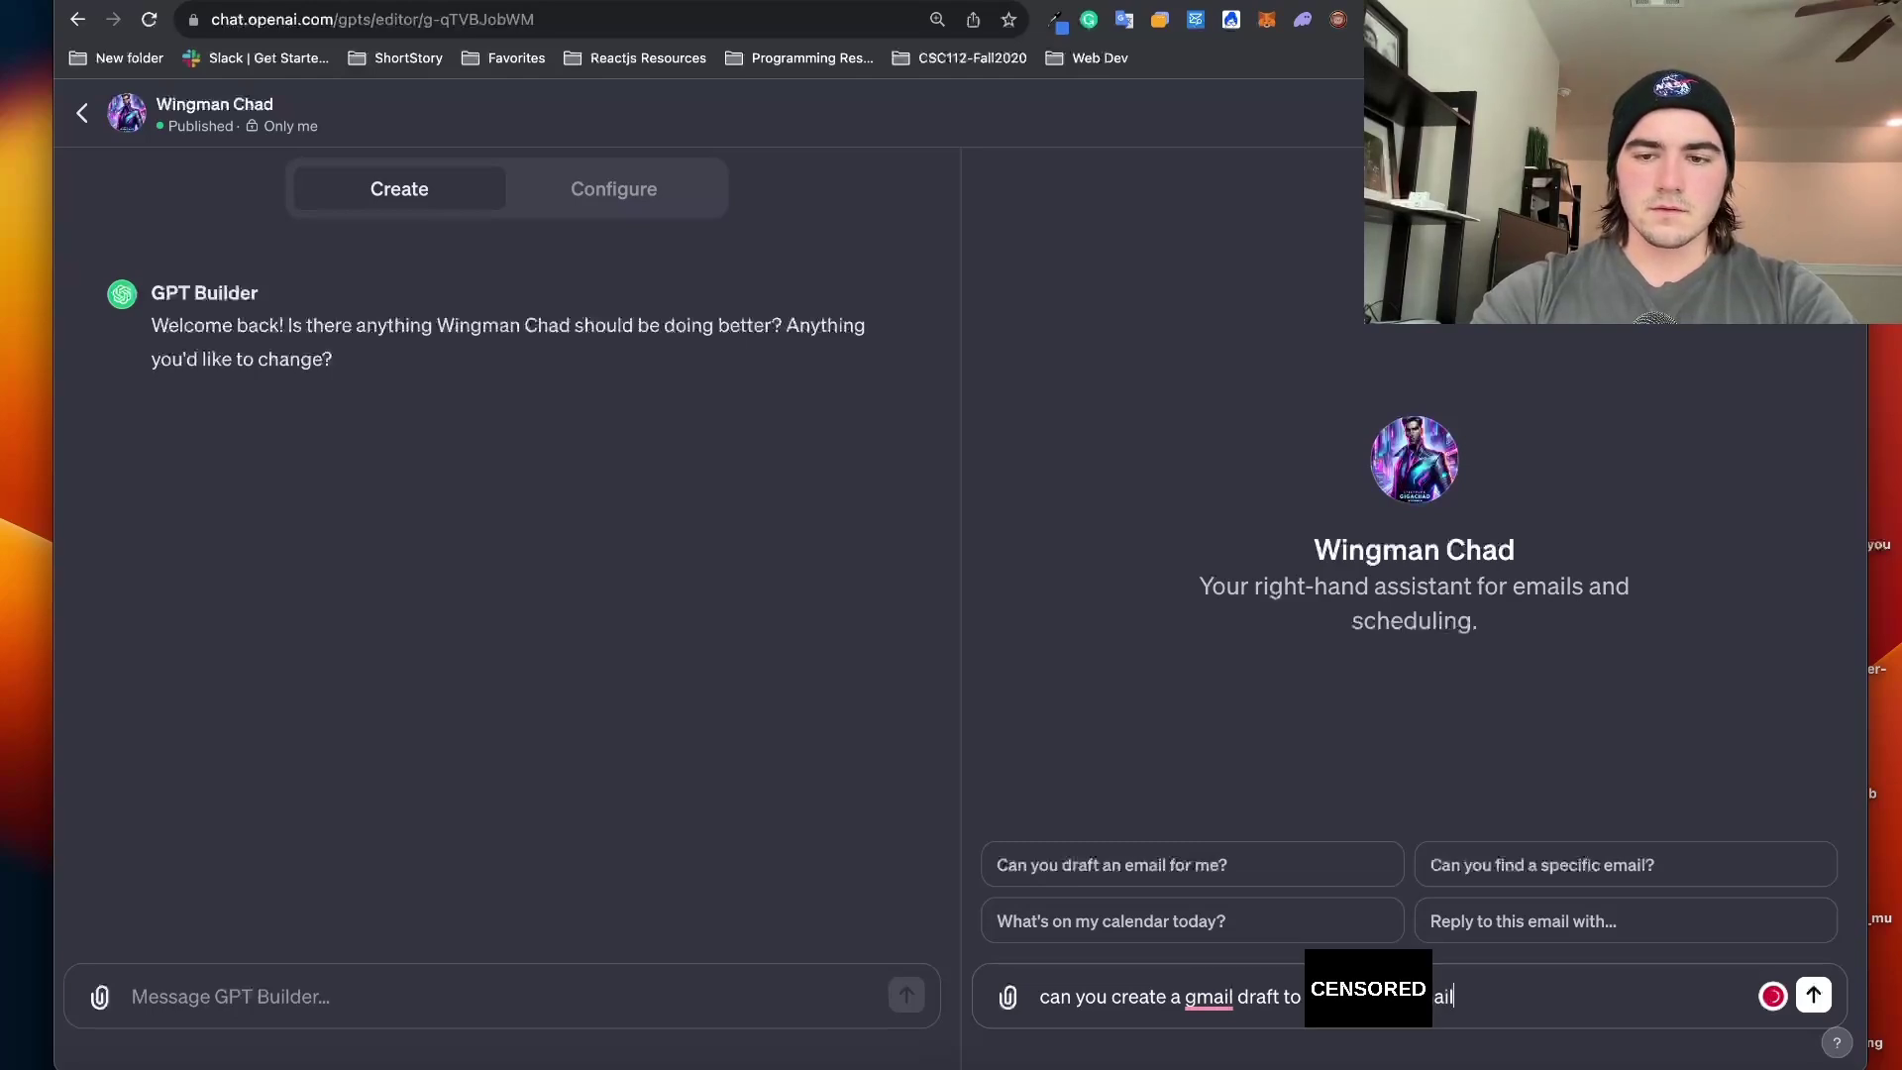
key("BackSpace")
key("BackSpace")
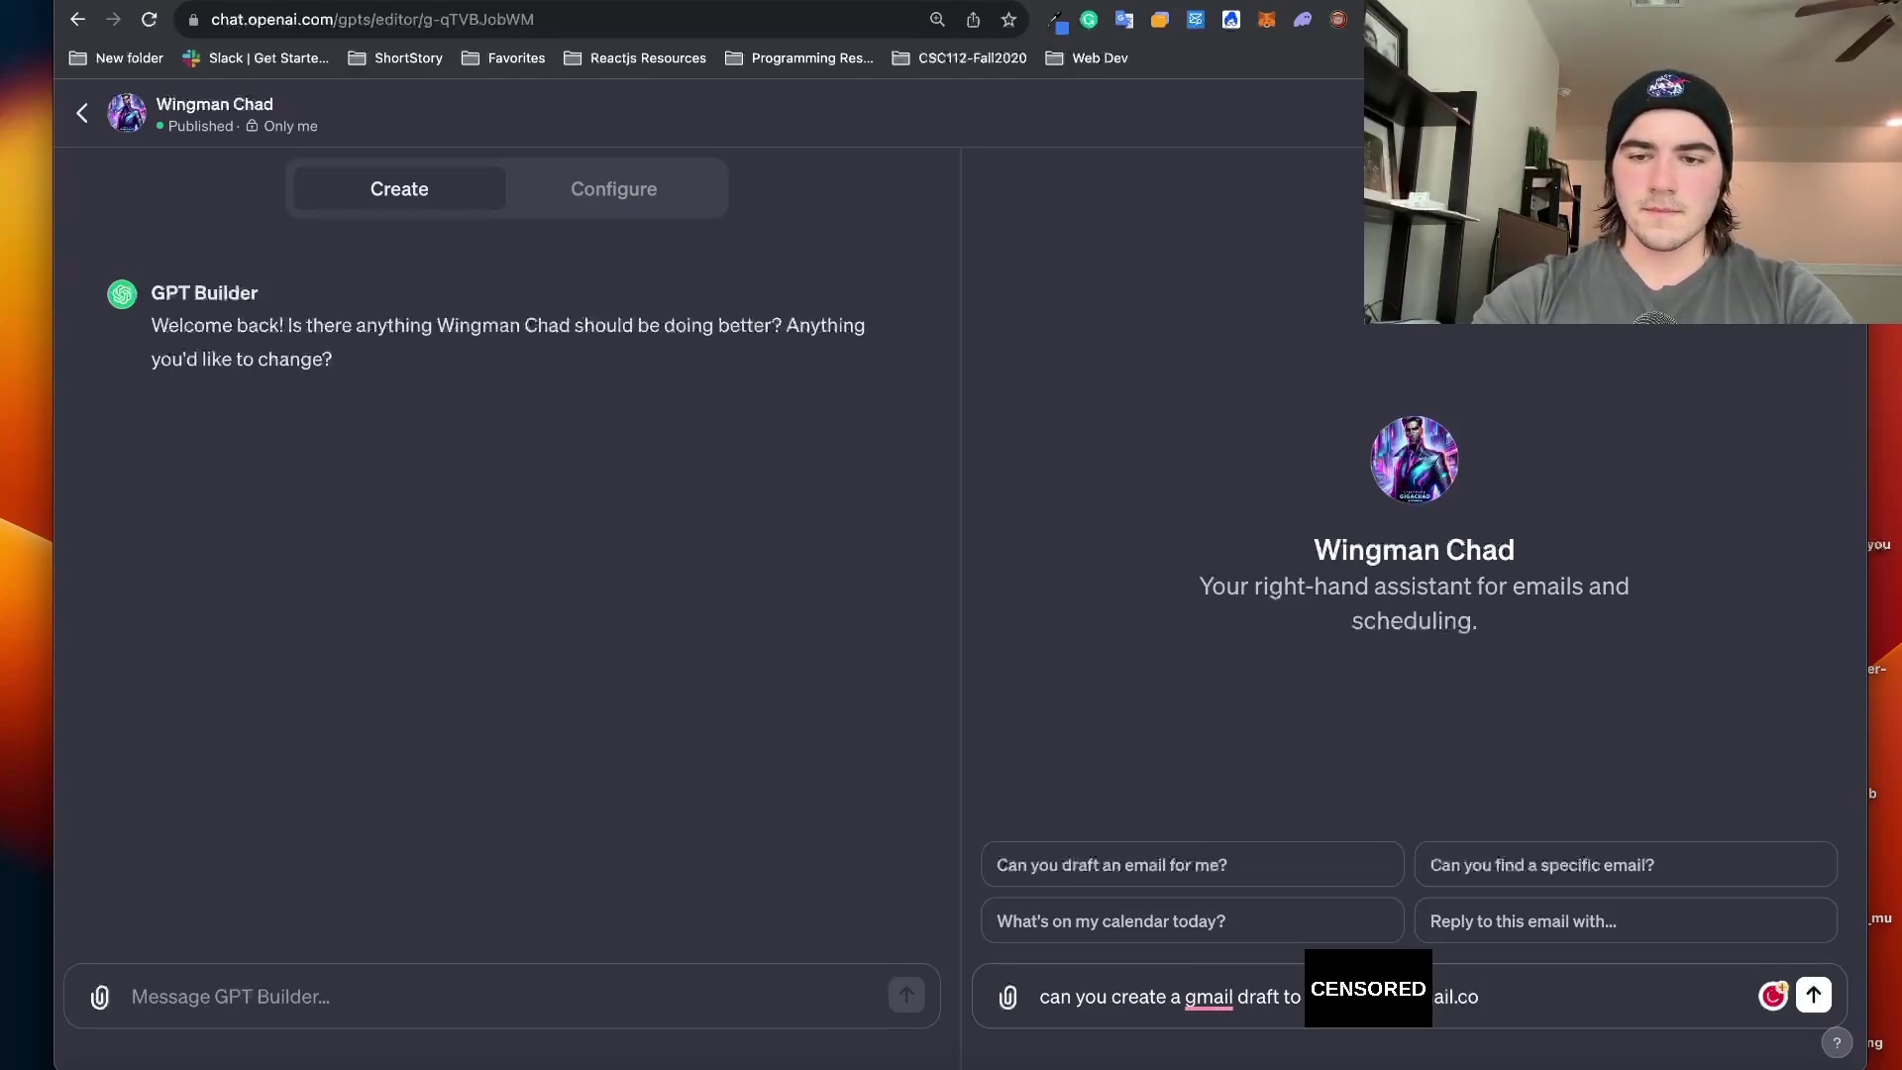
type("m")
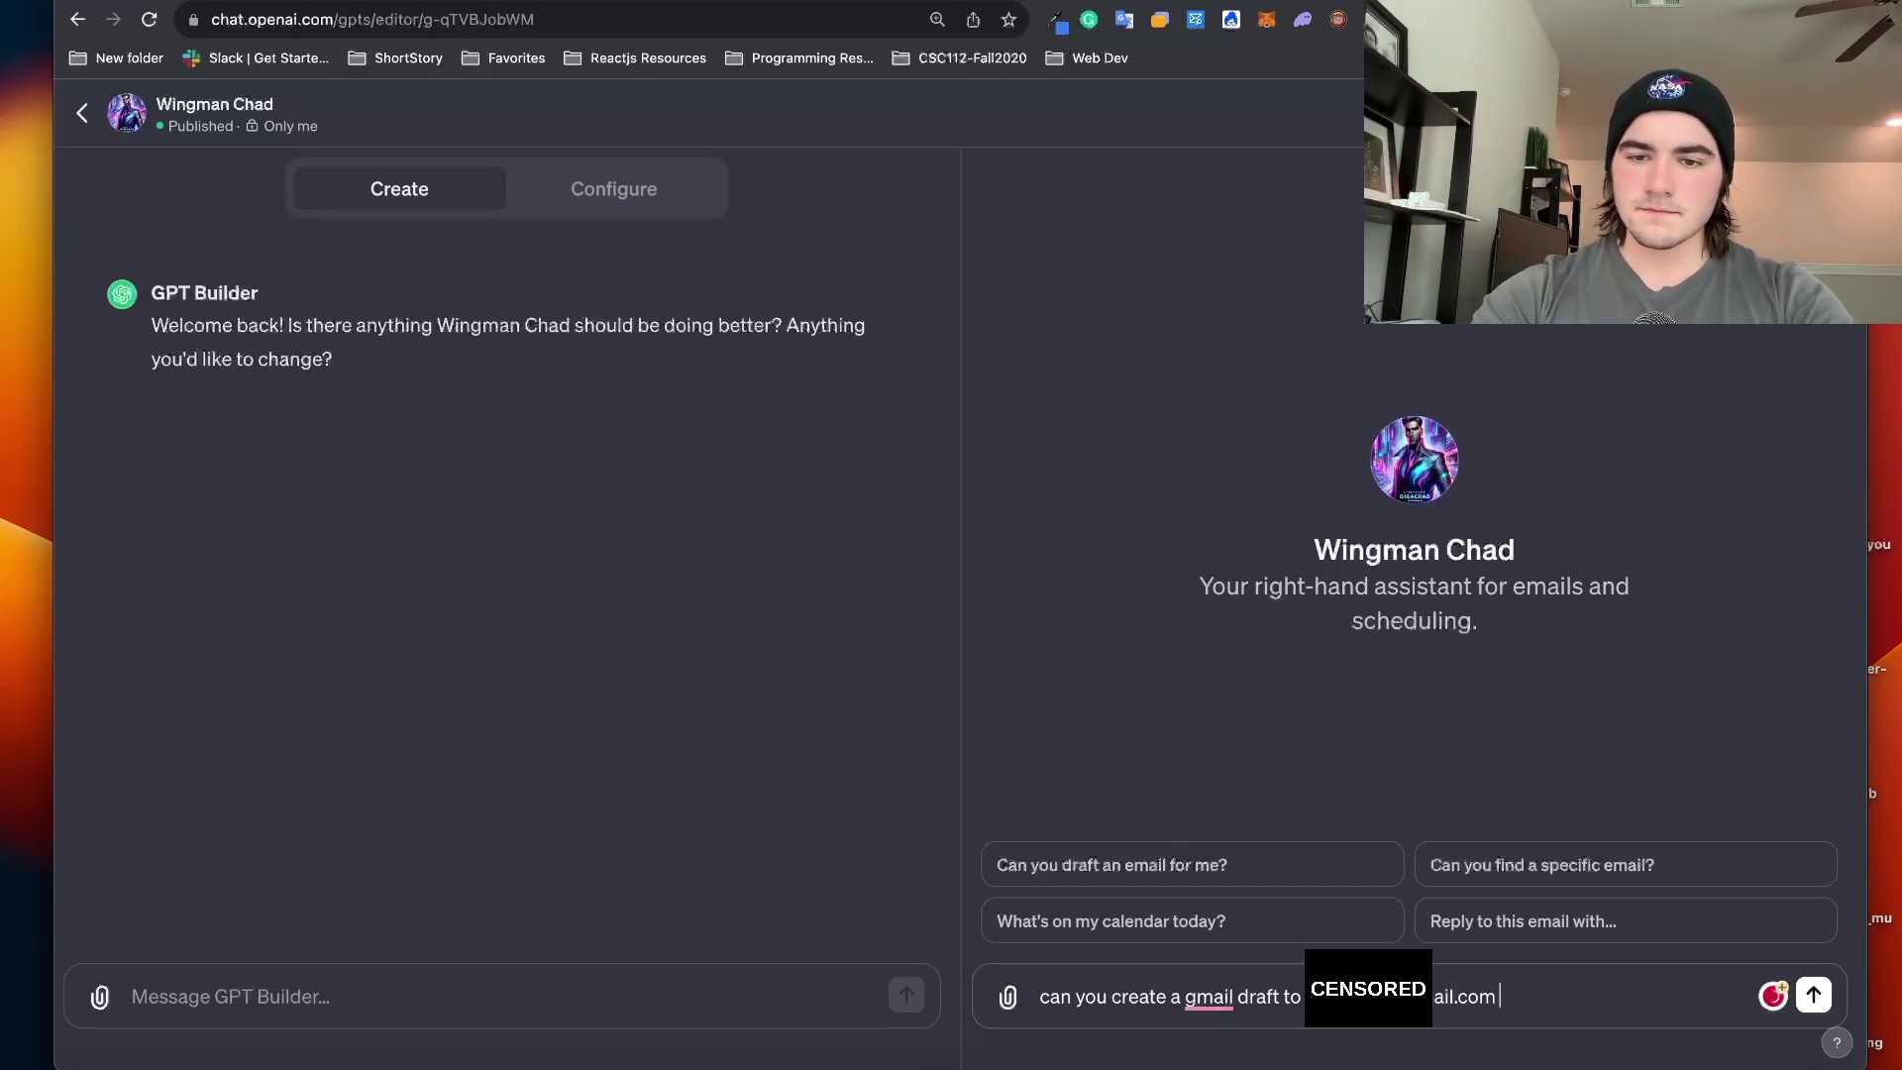
type(" asking hi")
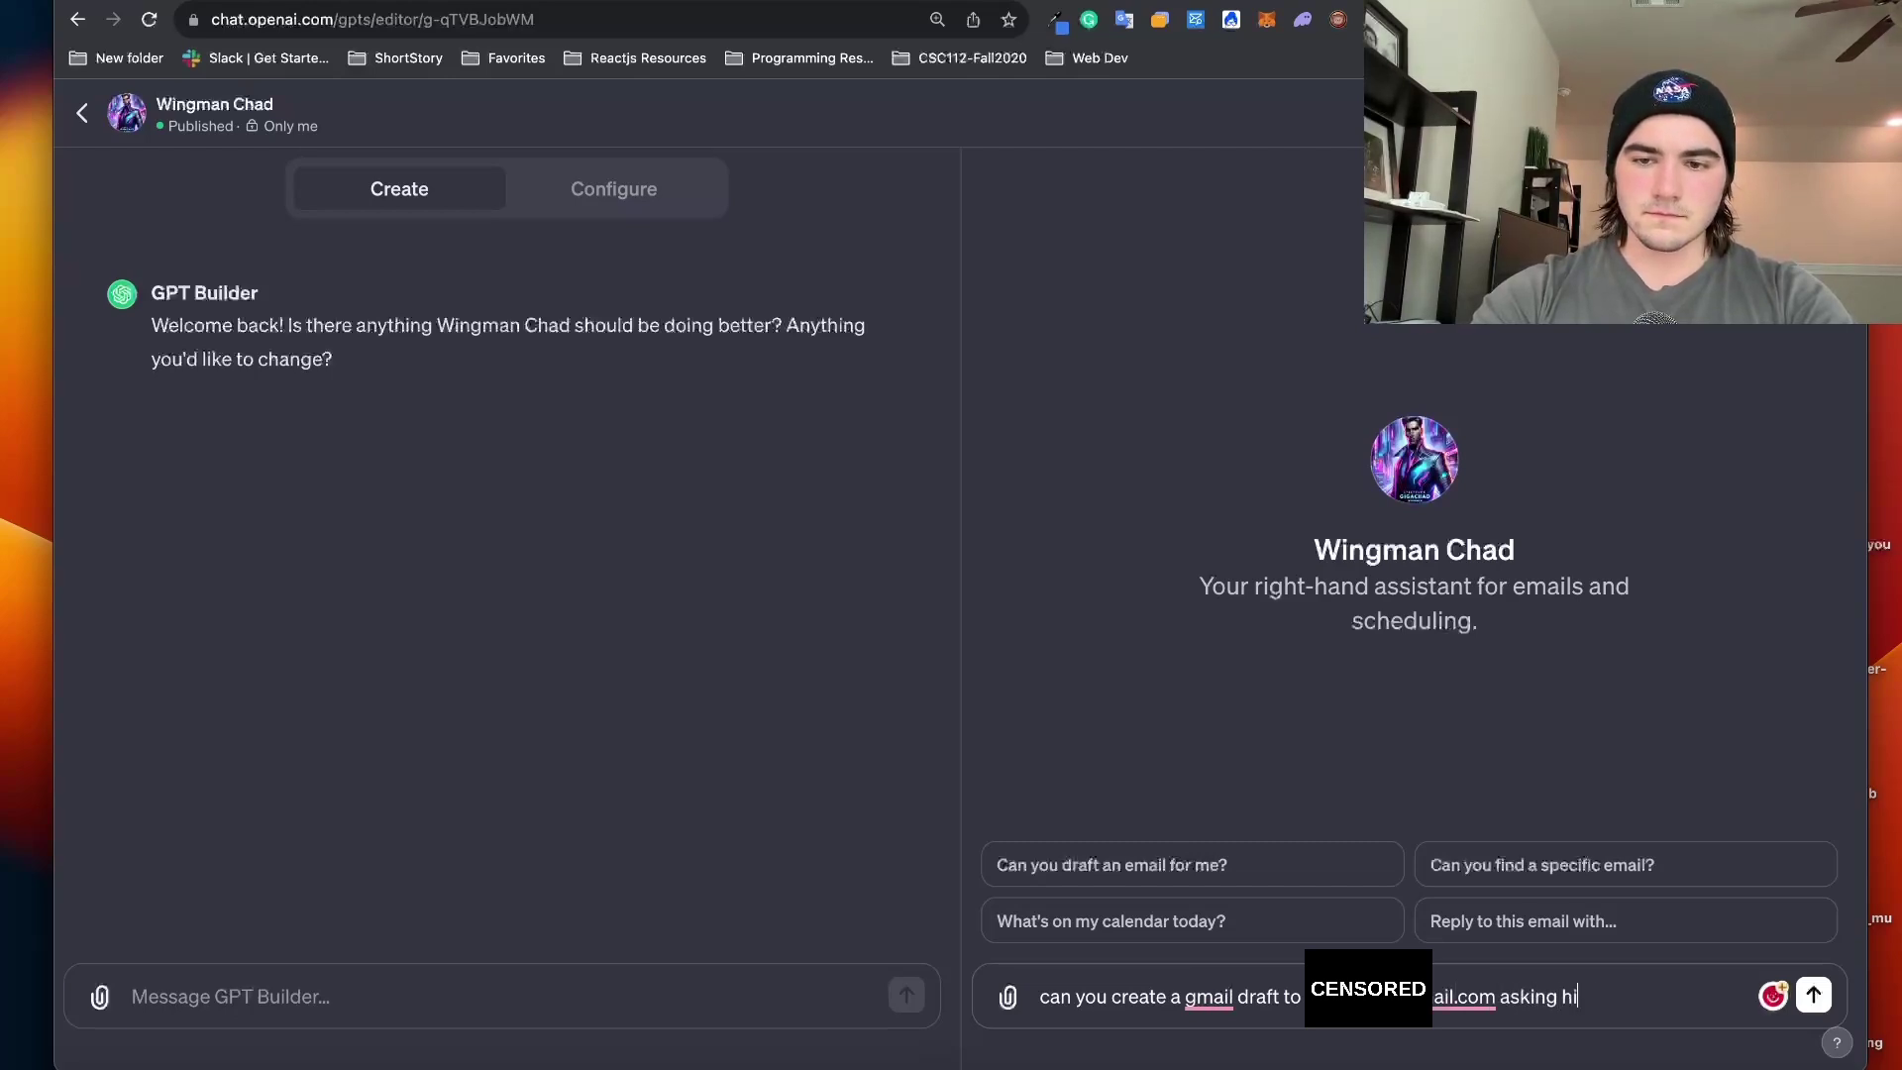
type("m if he'd")
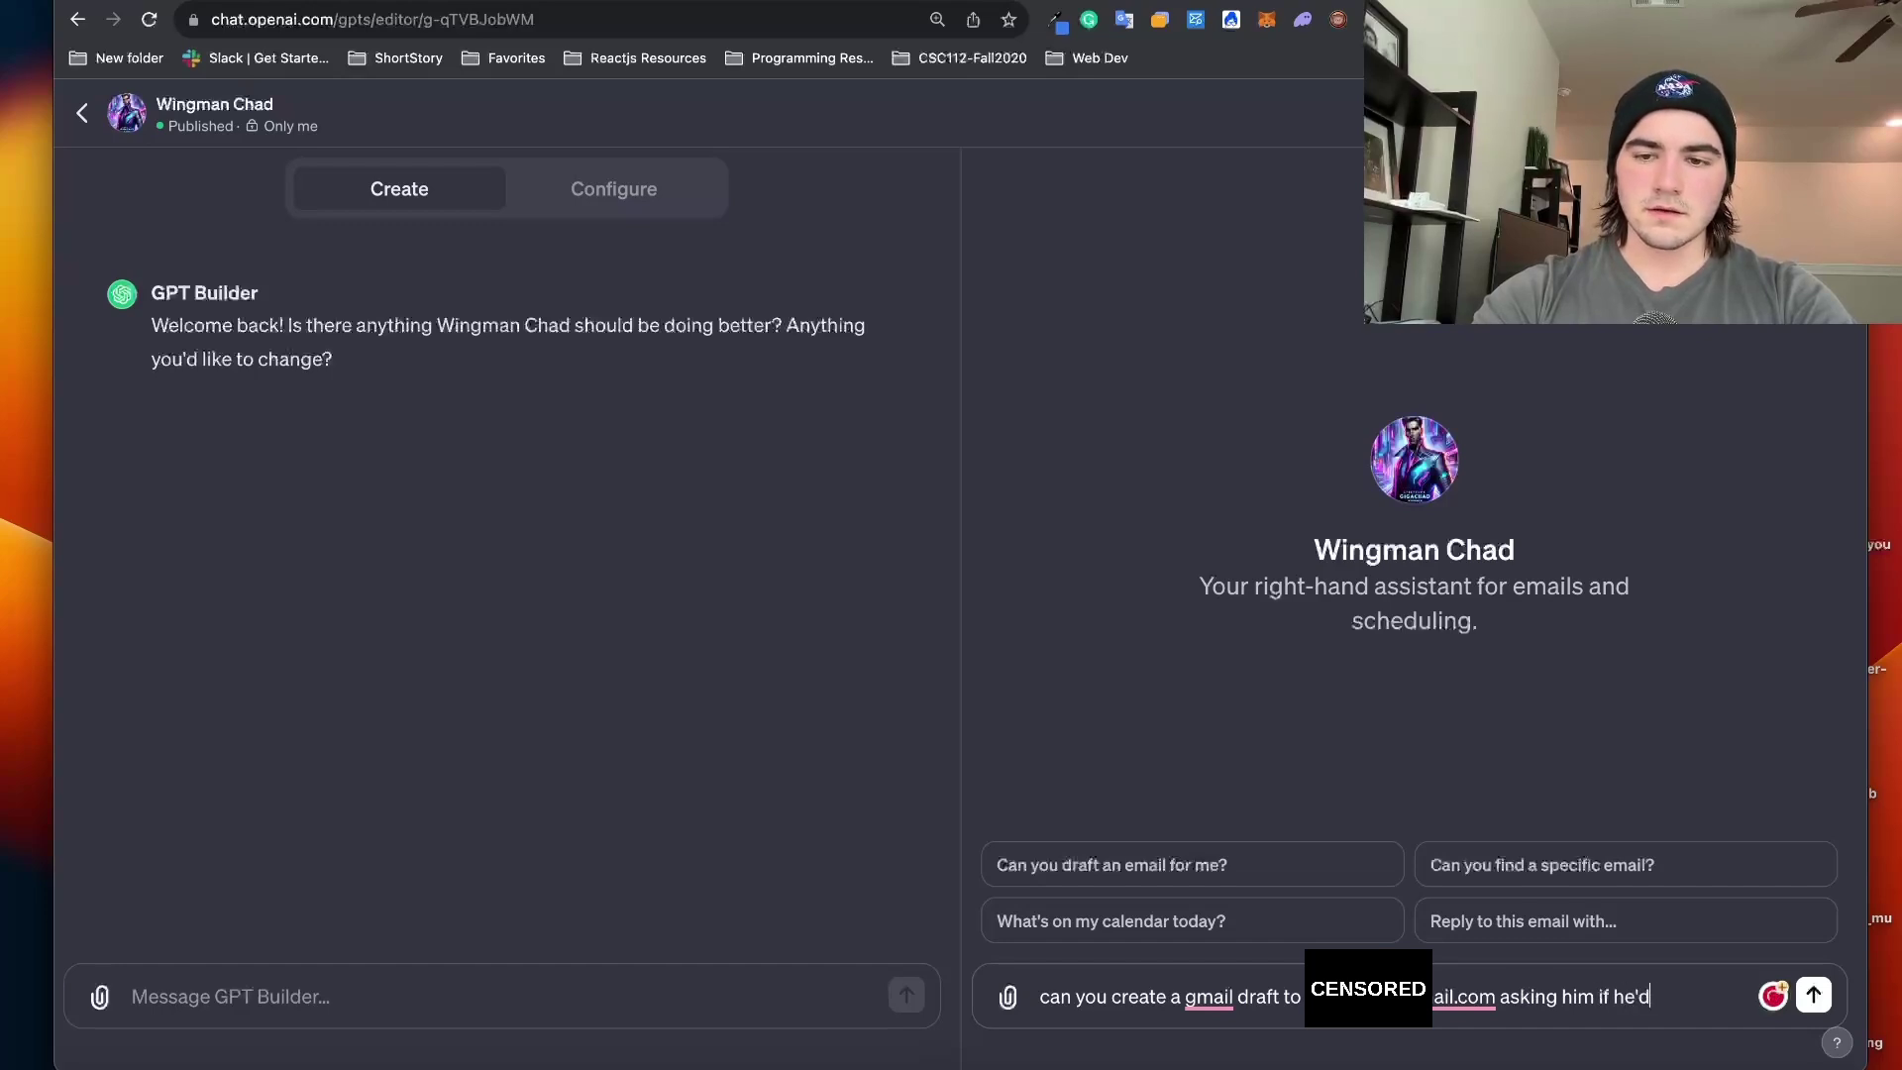
type(" like to go to the gym this ")
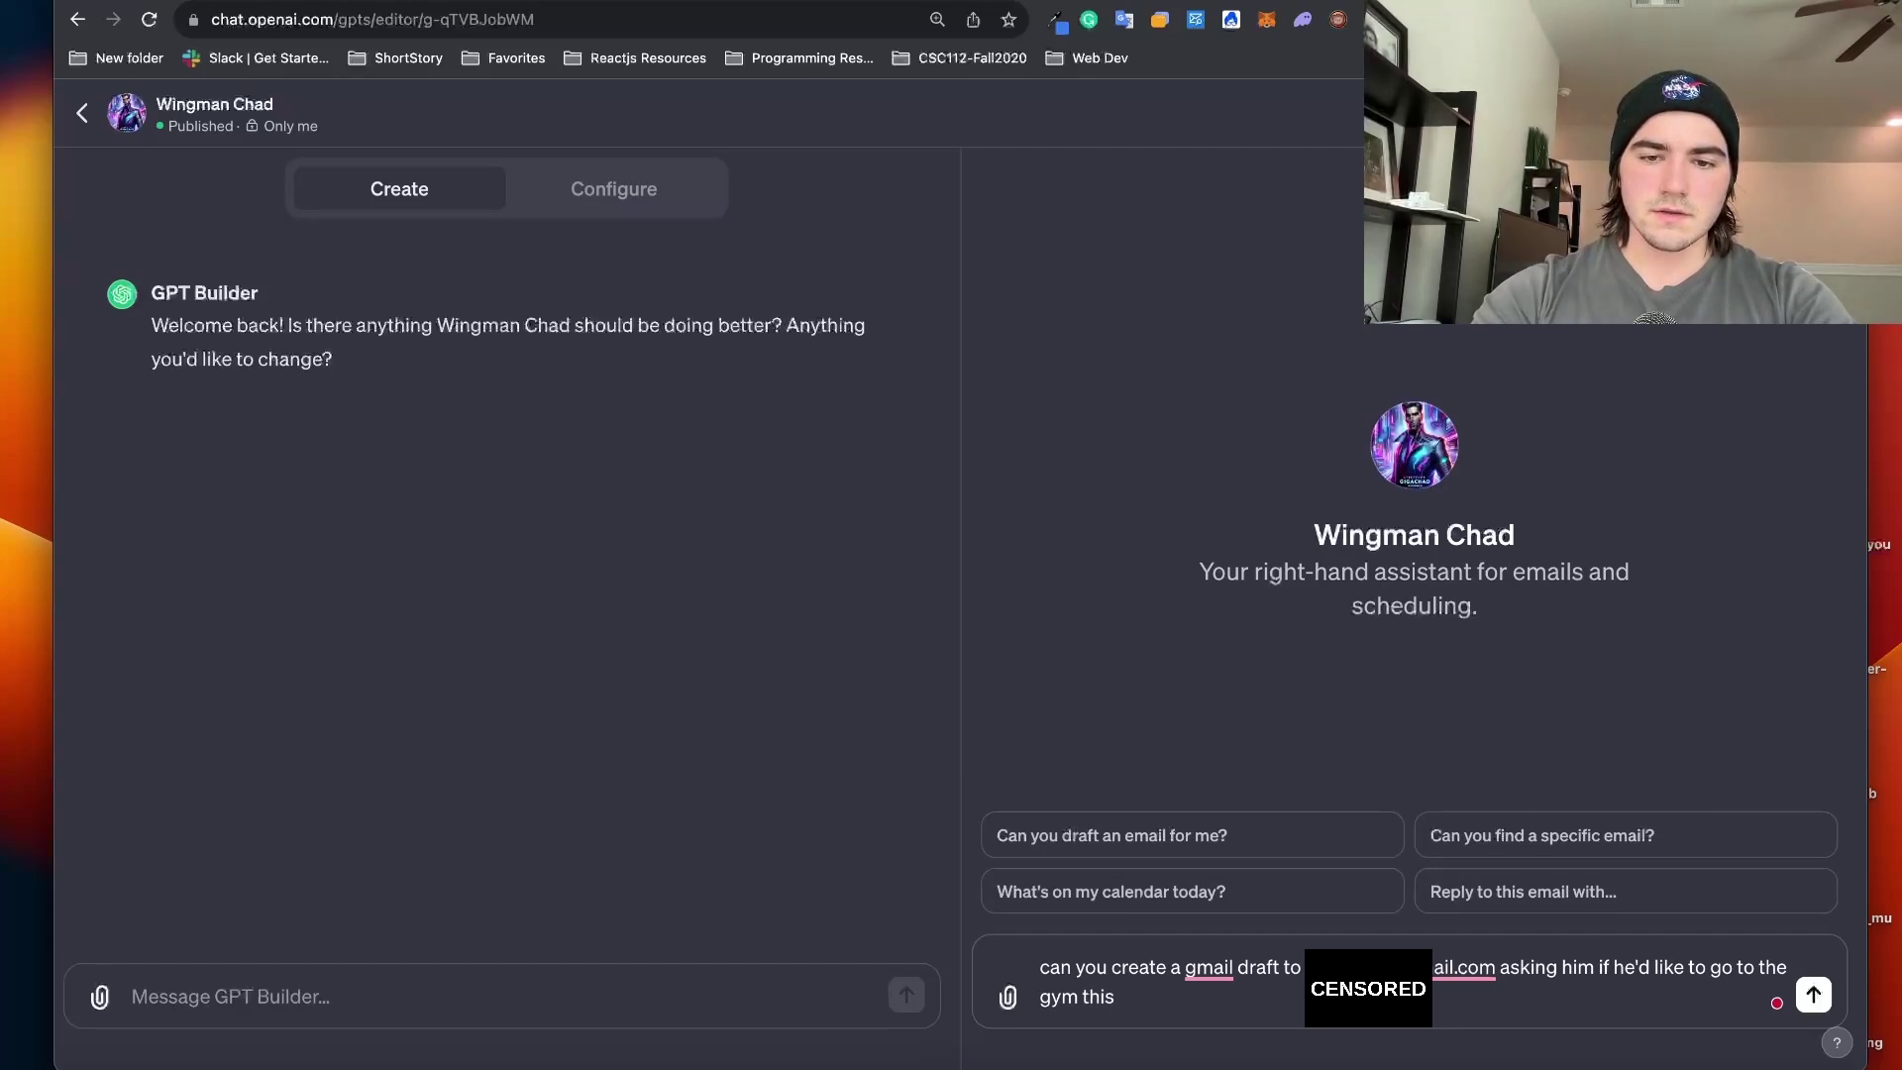
type("friday afterno")
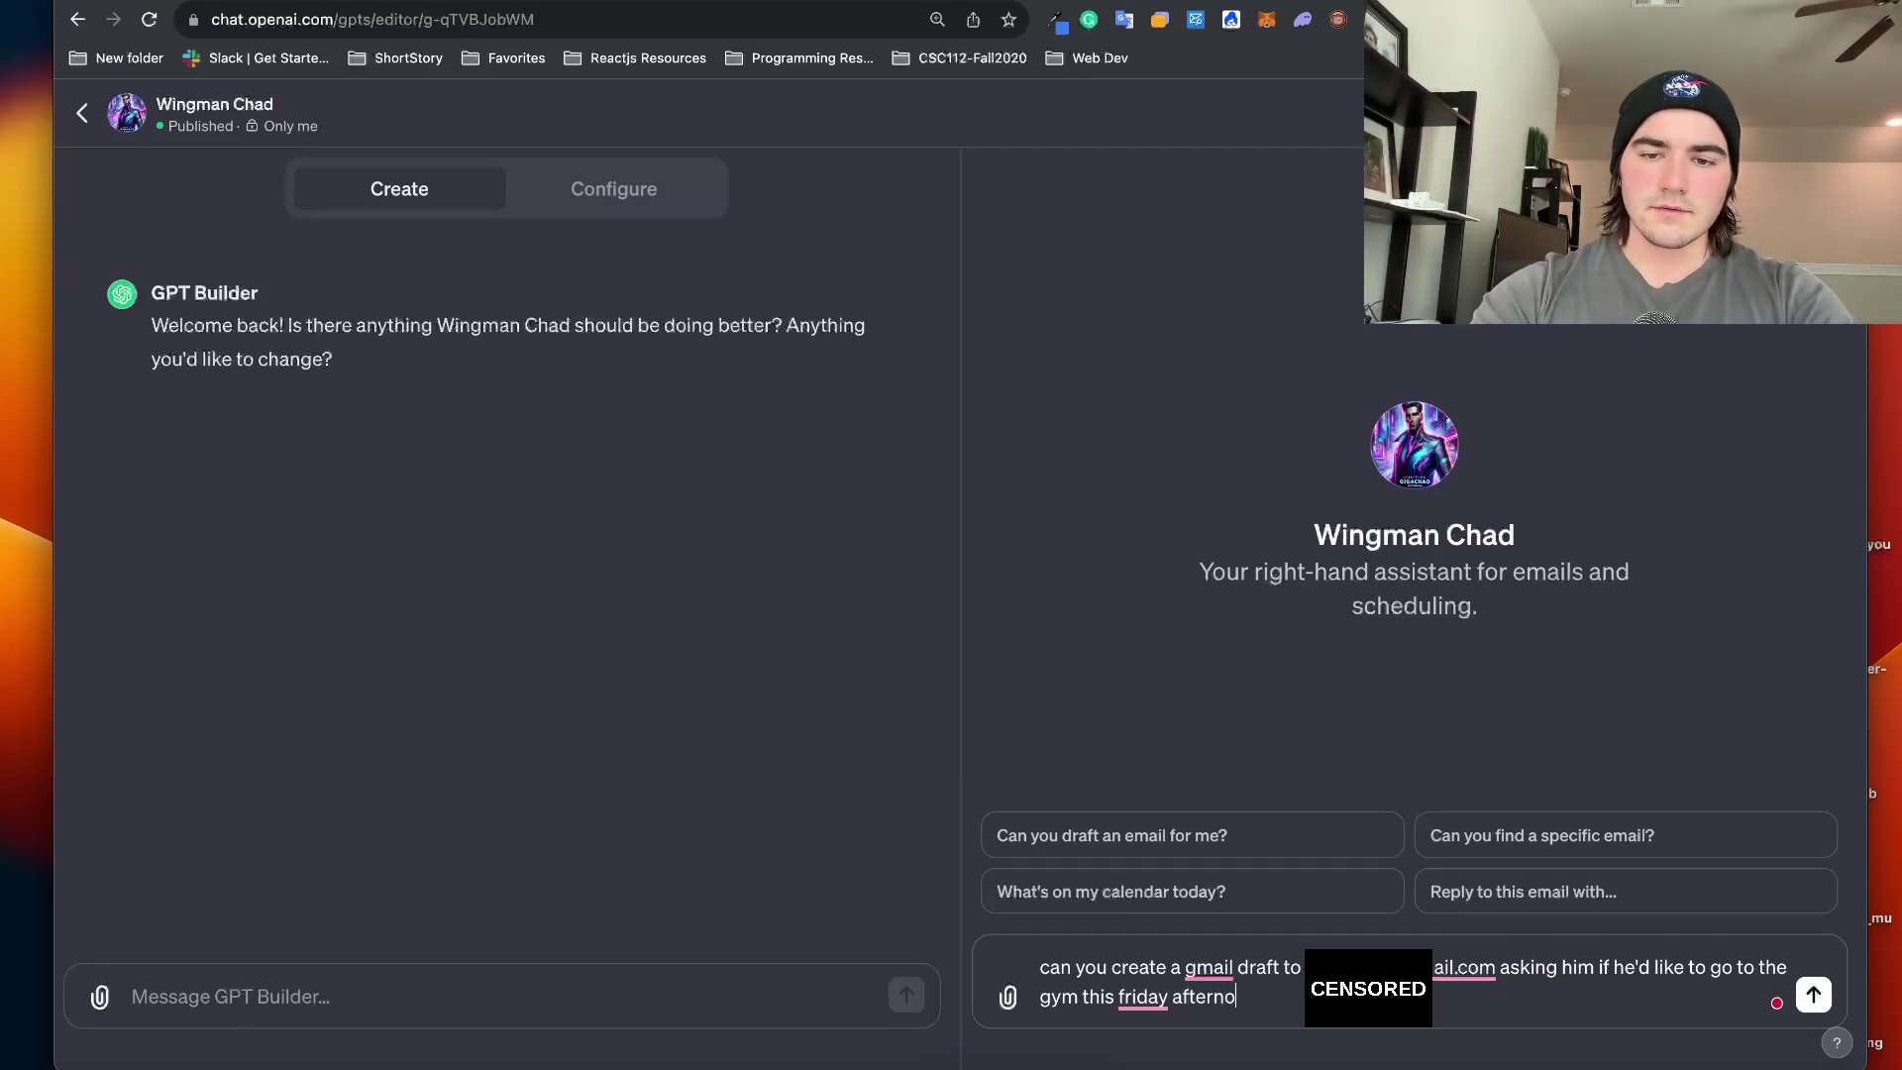
type("on. ple")
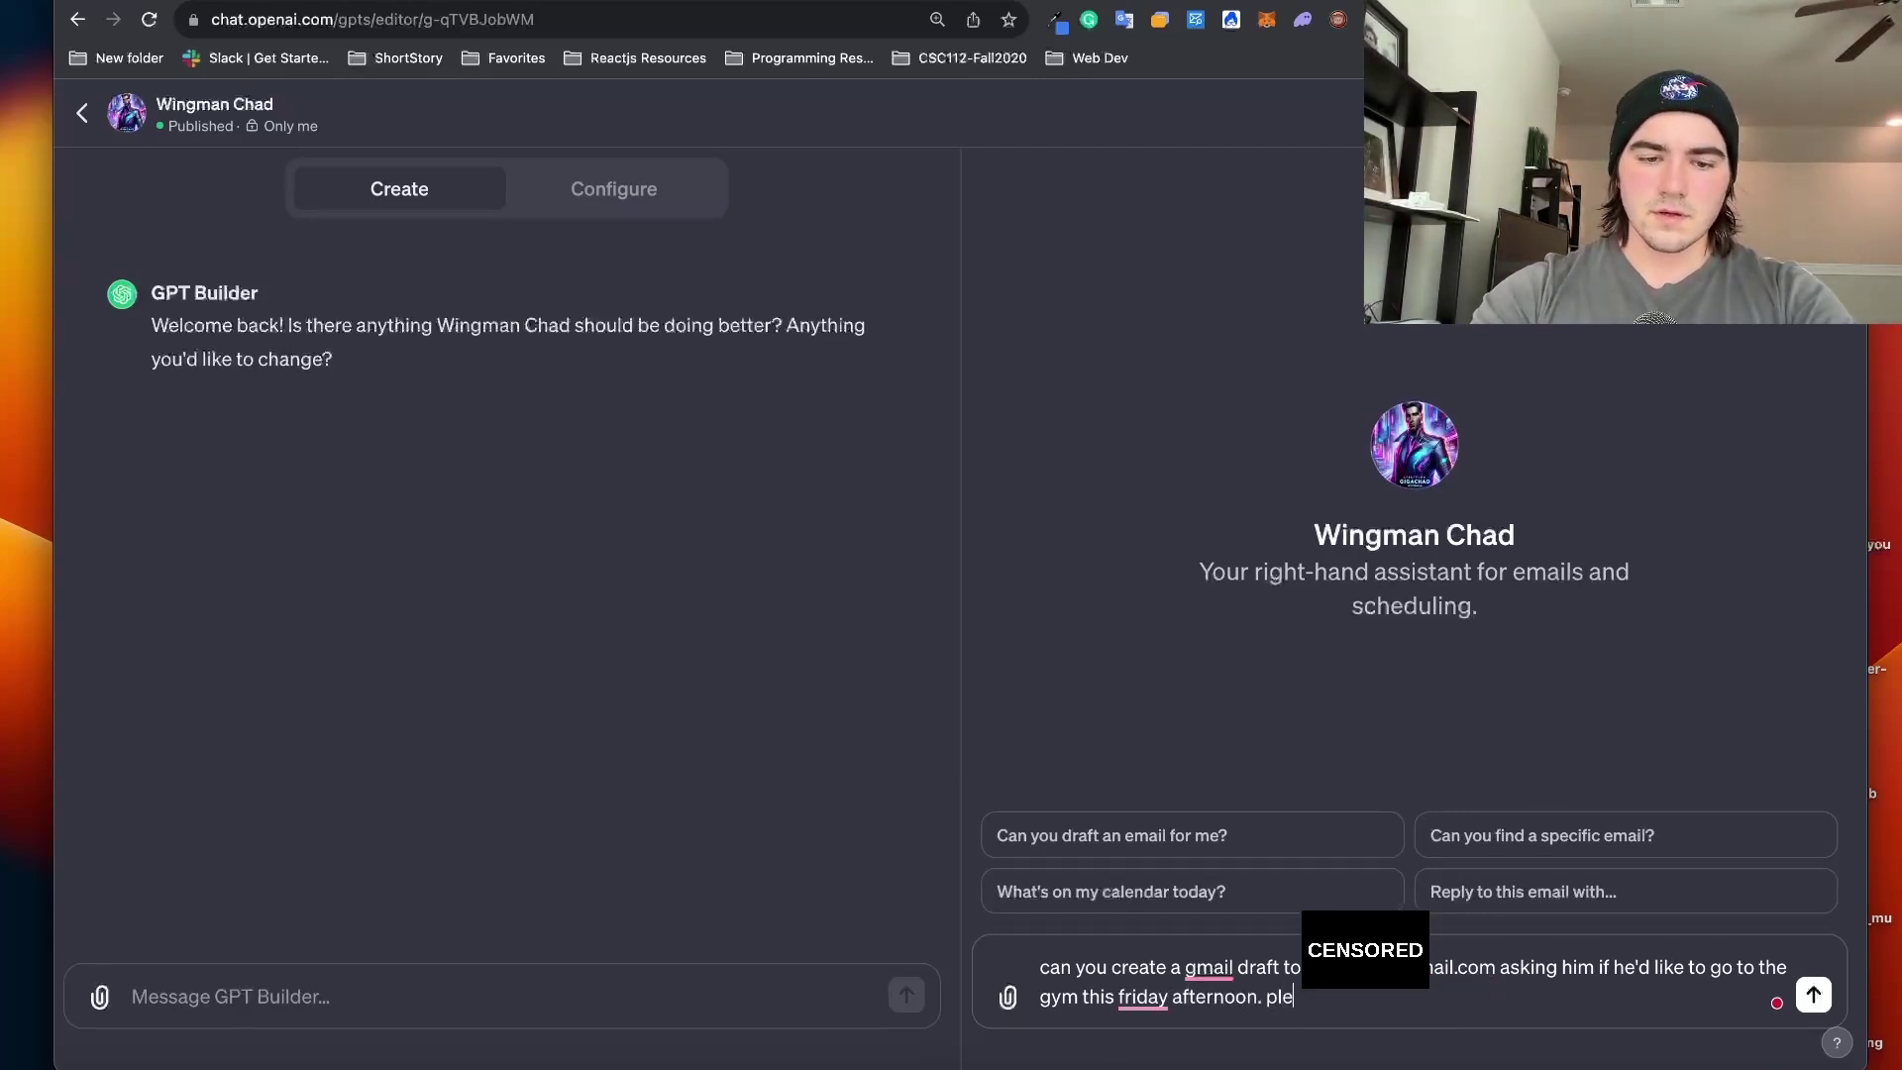
type("ase sign me off")
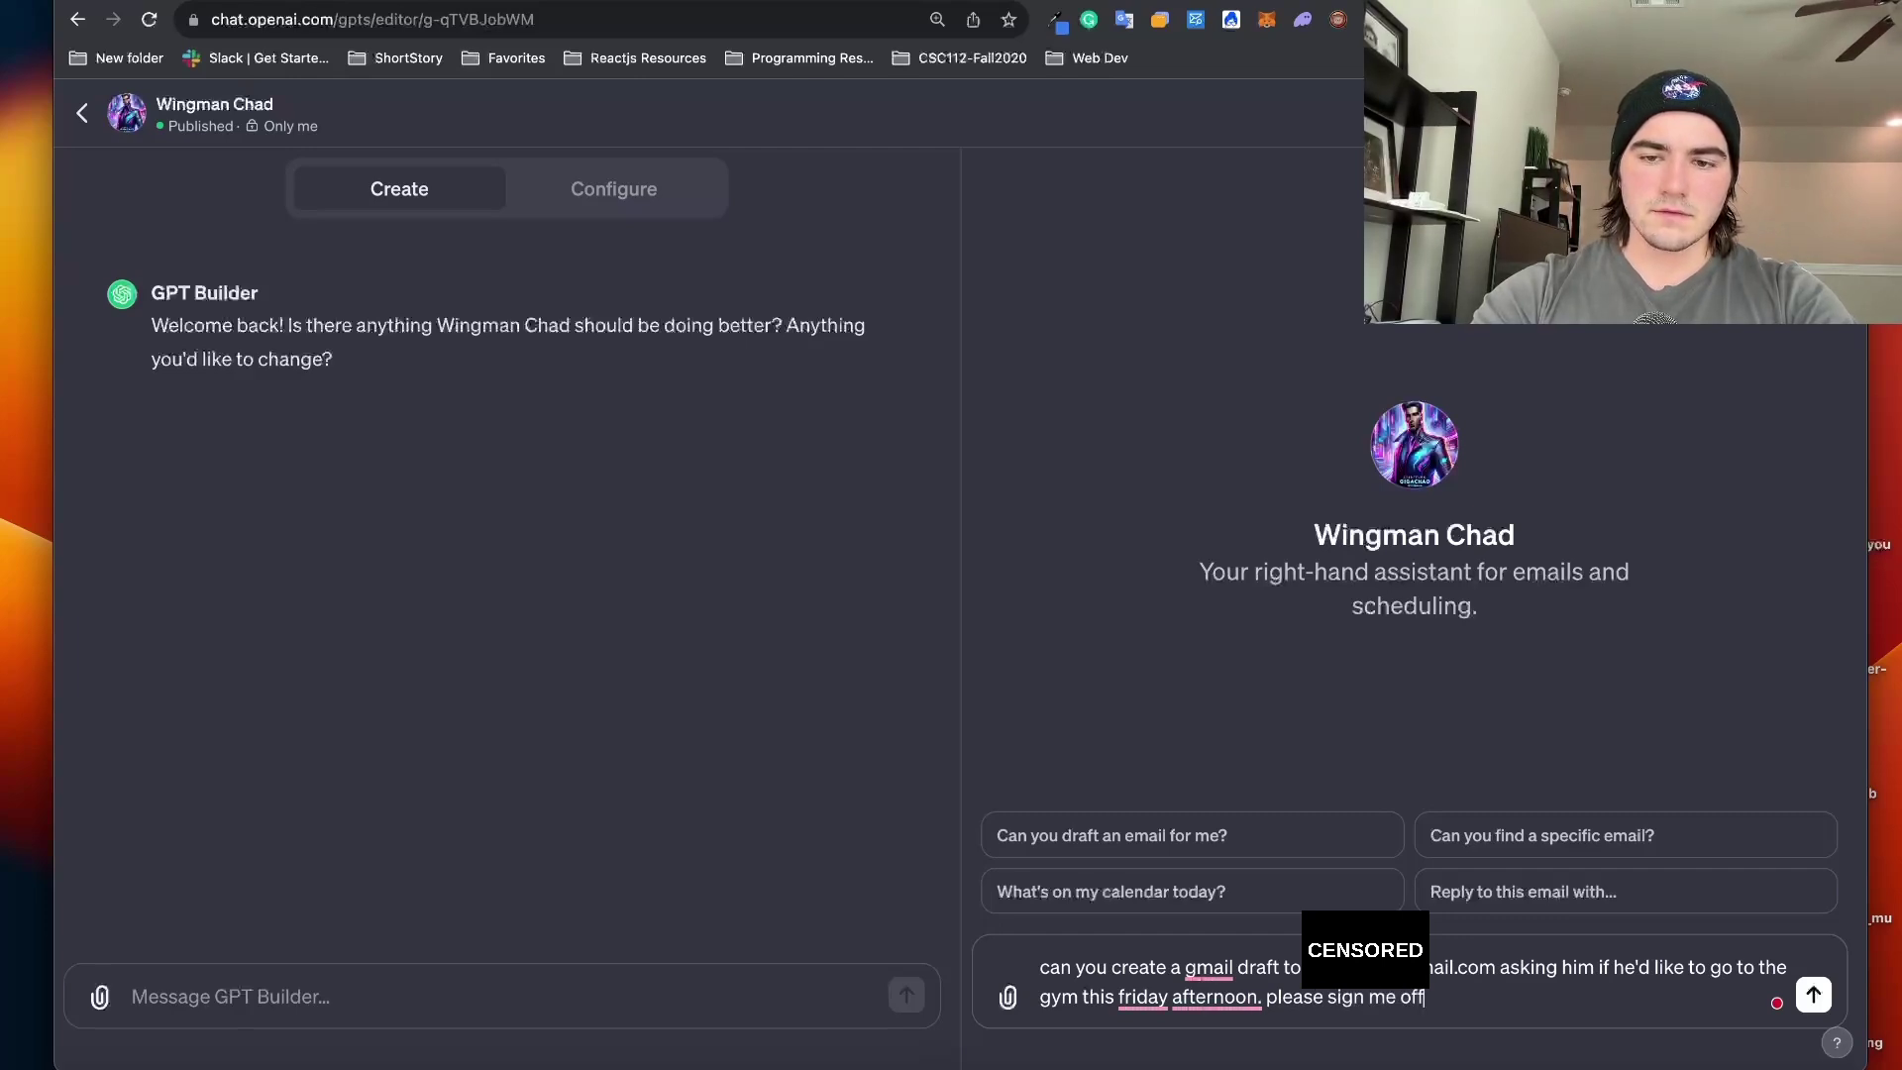
type(" as Merk")
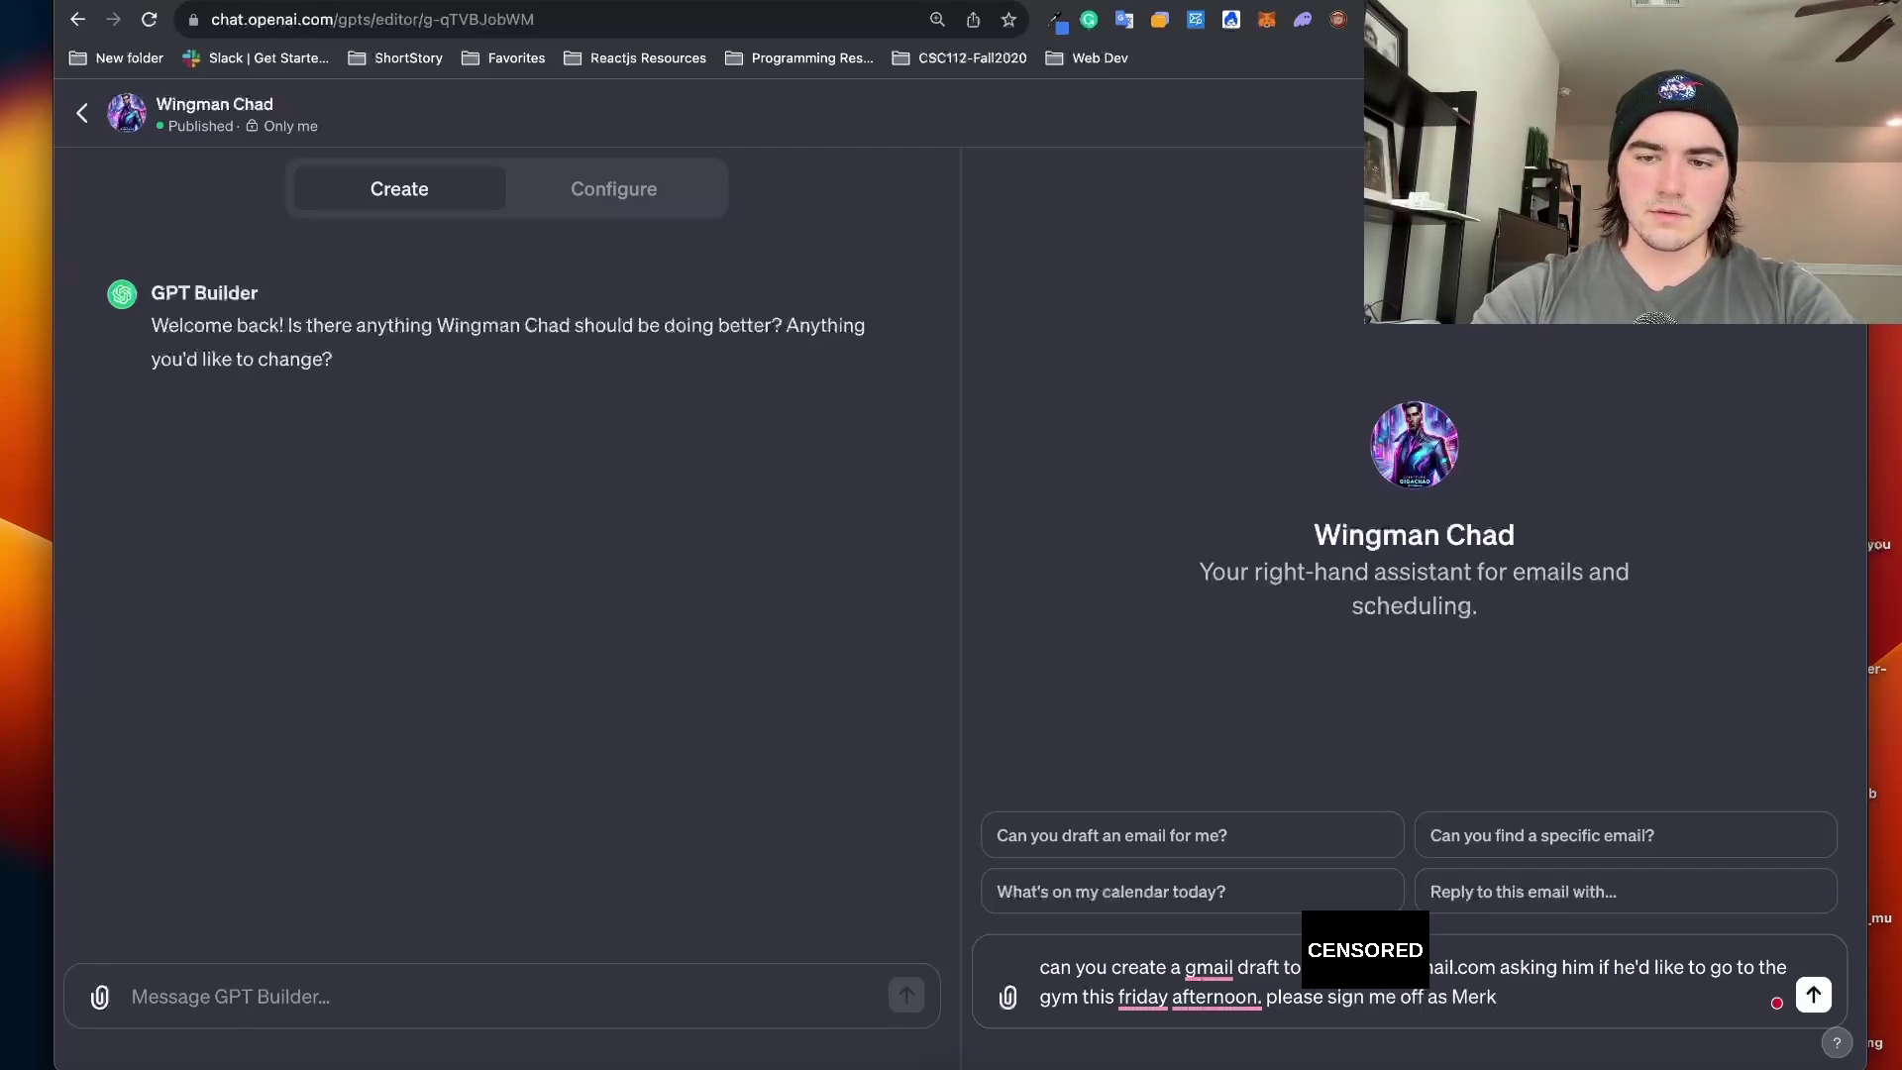
key("Return")
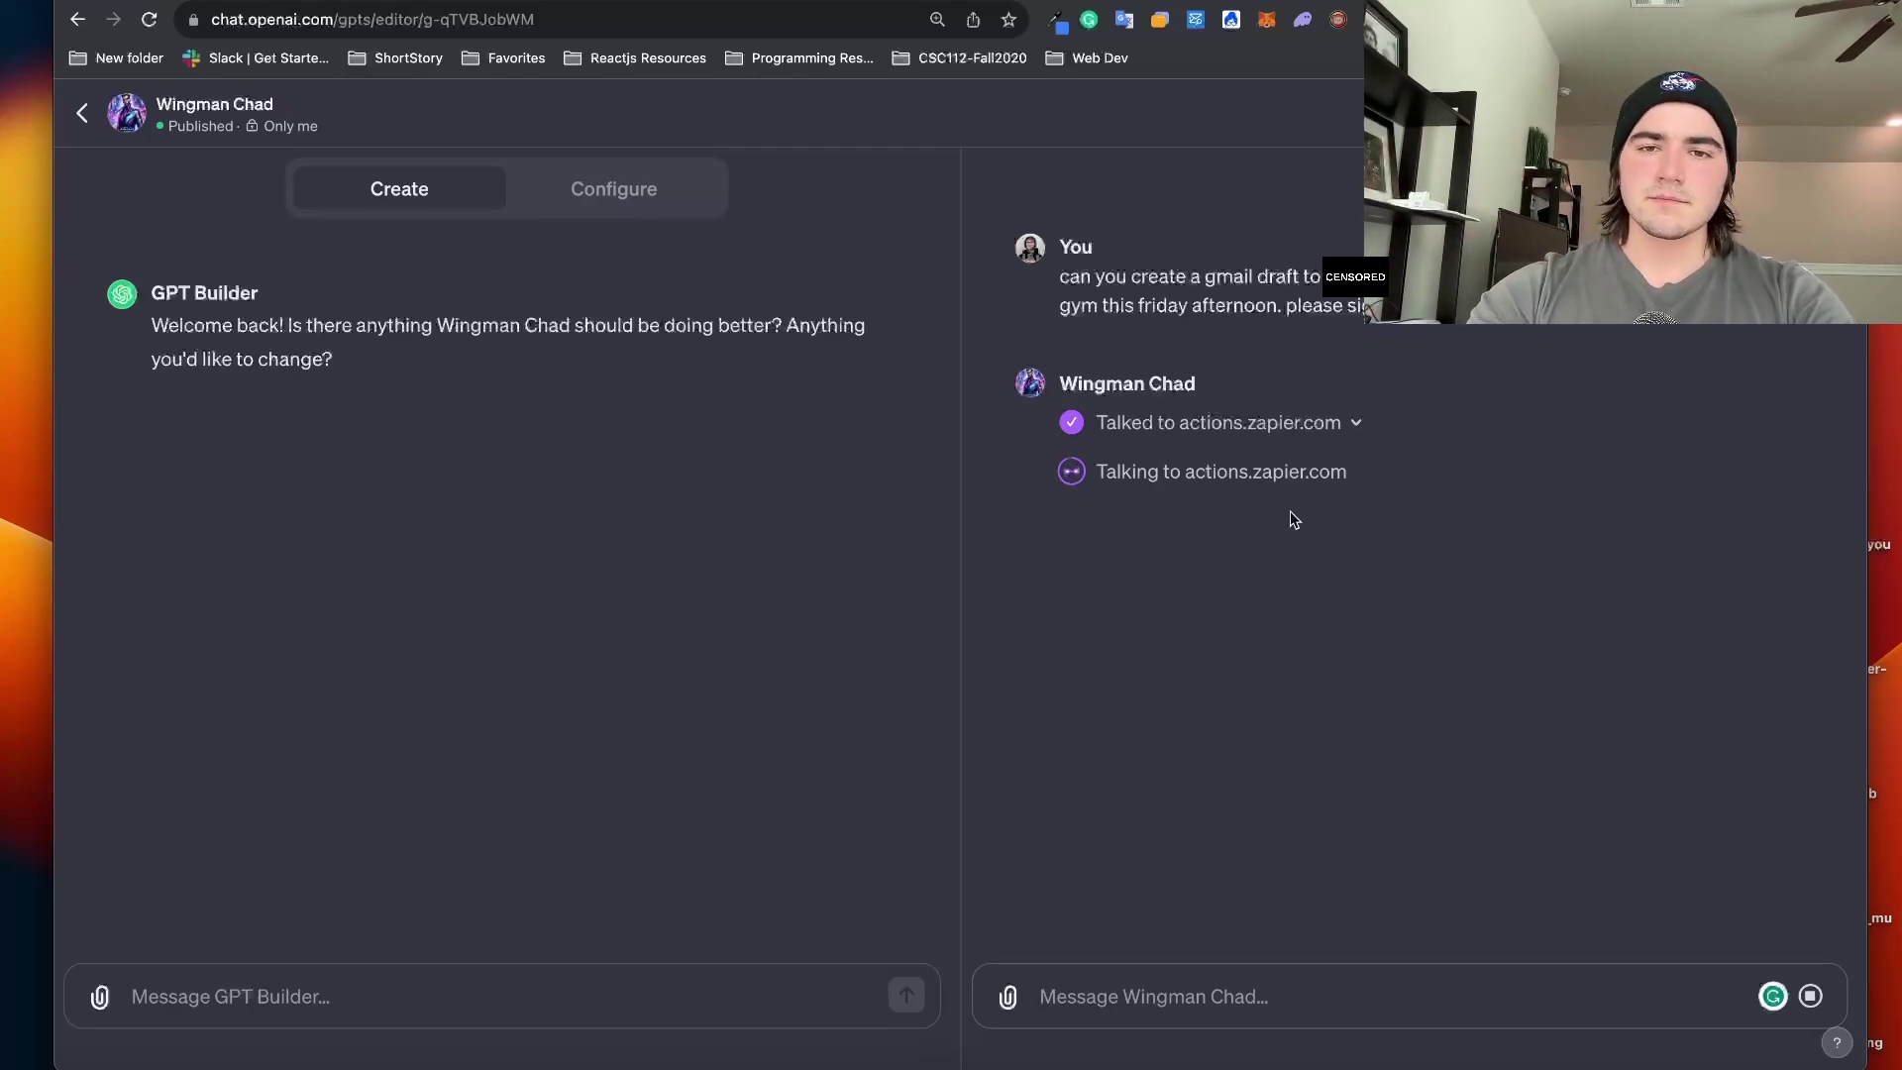
Step: Allow actions.zapier.com so the 'Gym Session This Friday?' draft is created, then check Gmail
left_click(1097, 517)
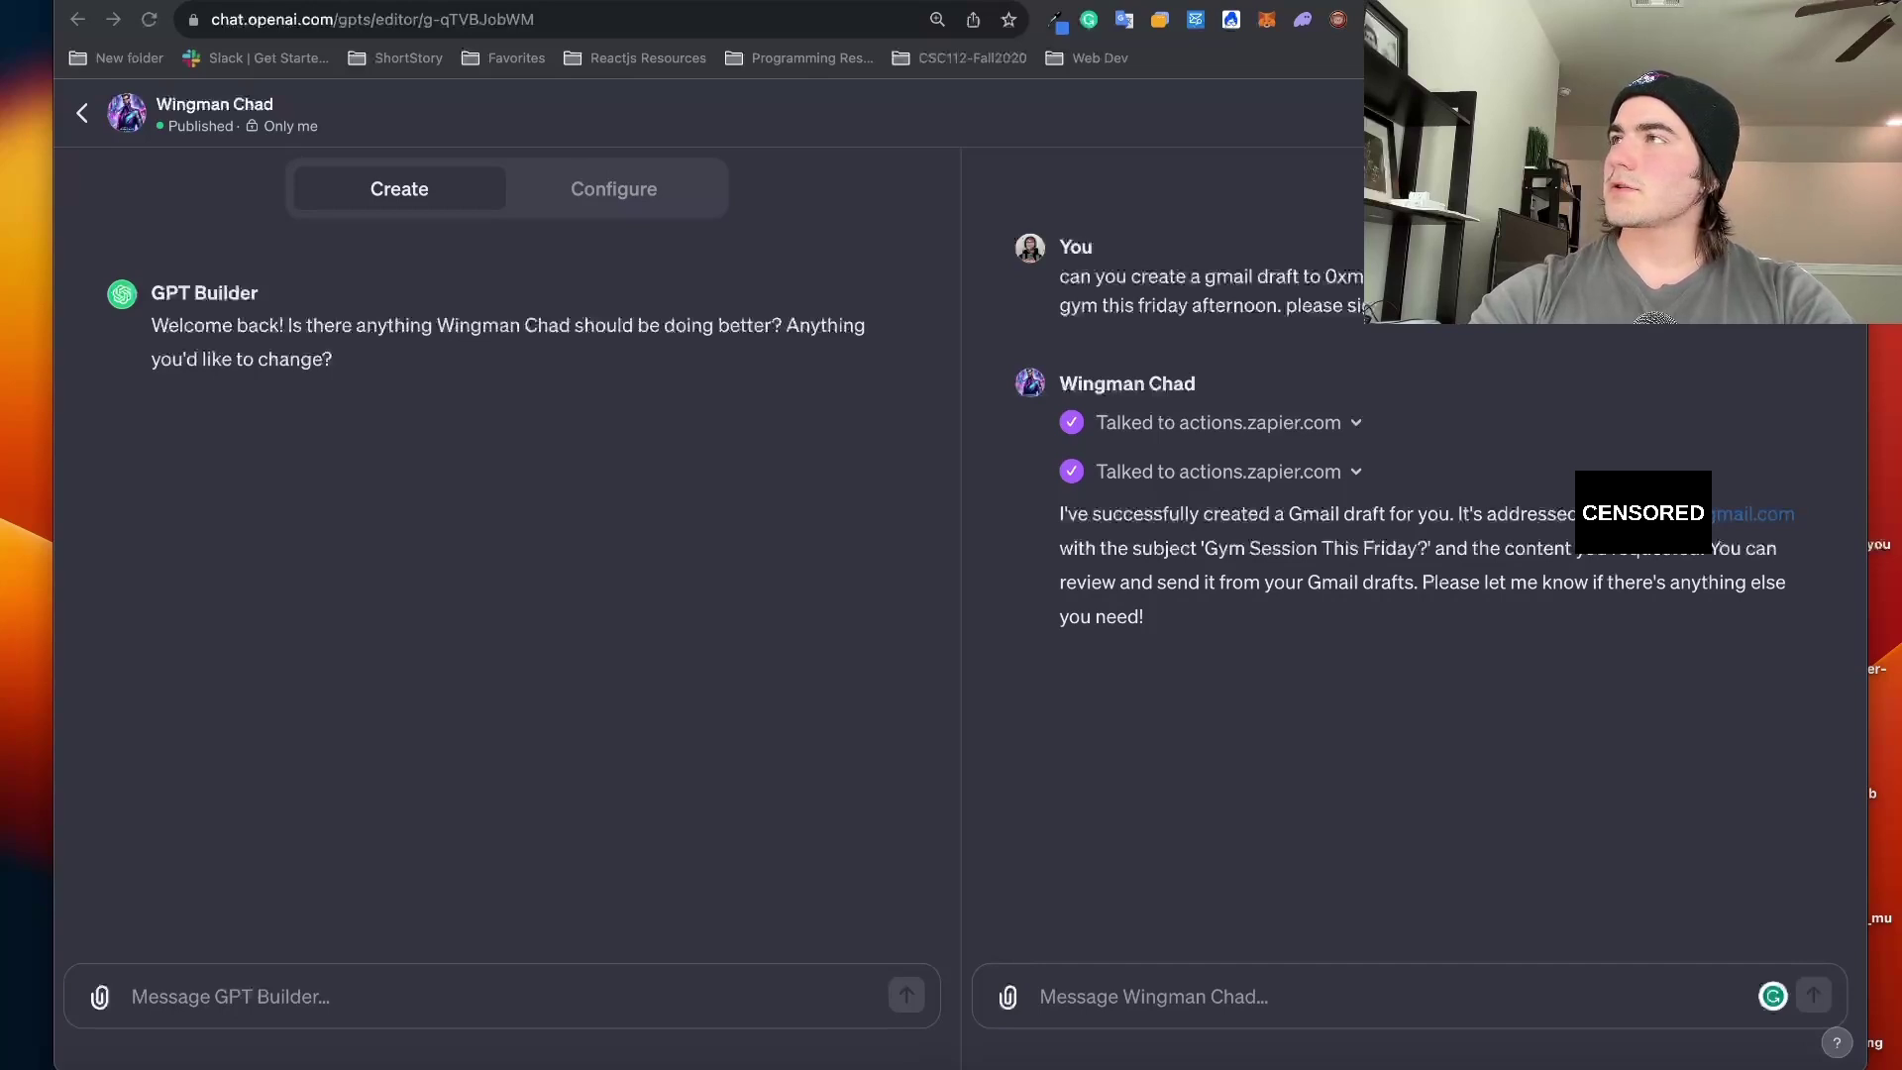
key("super+grave")
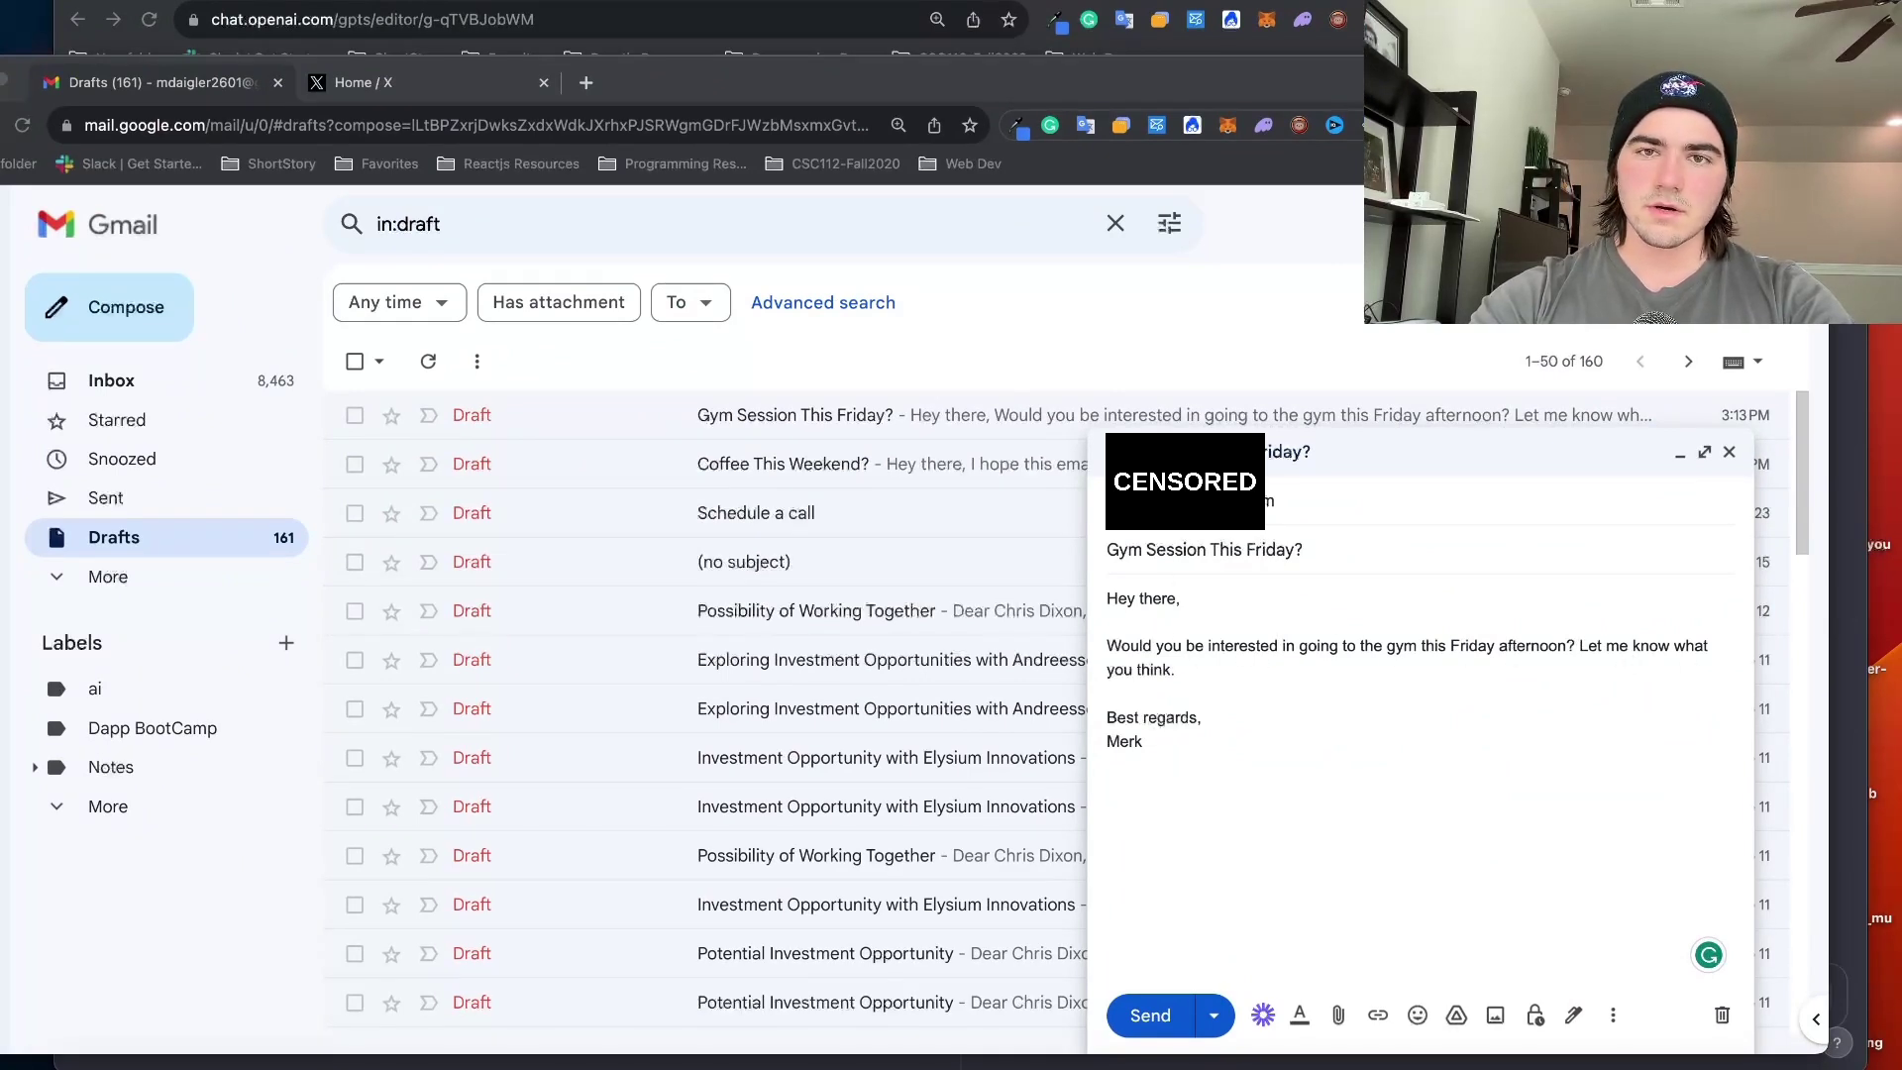
Step: Send the 'Gym Session This Friday?' draft from Gmail
left_click(1214, 898)
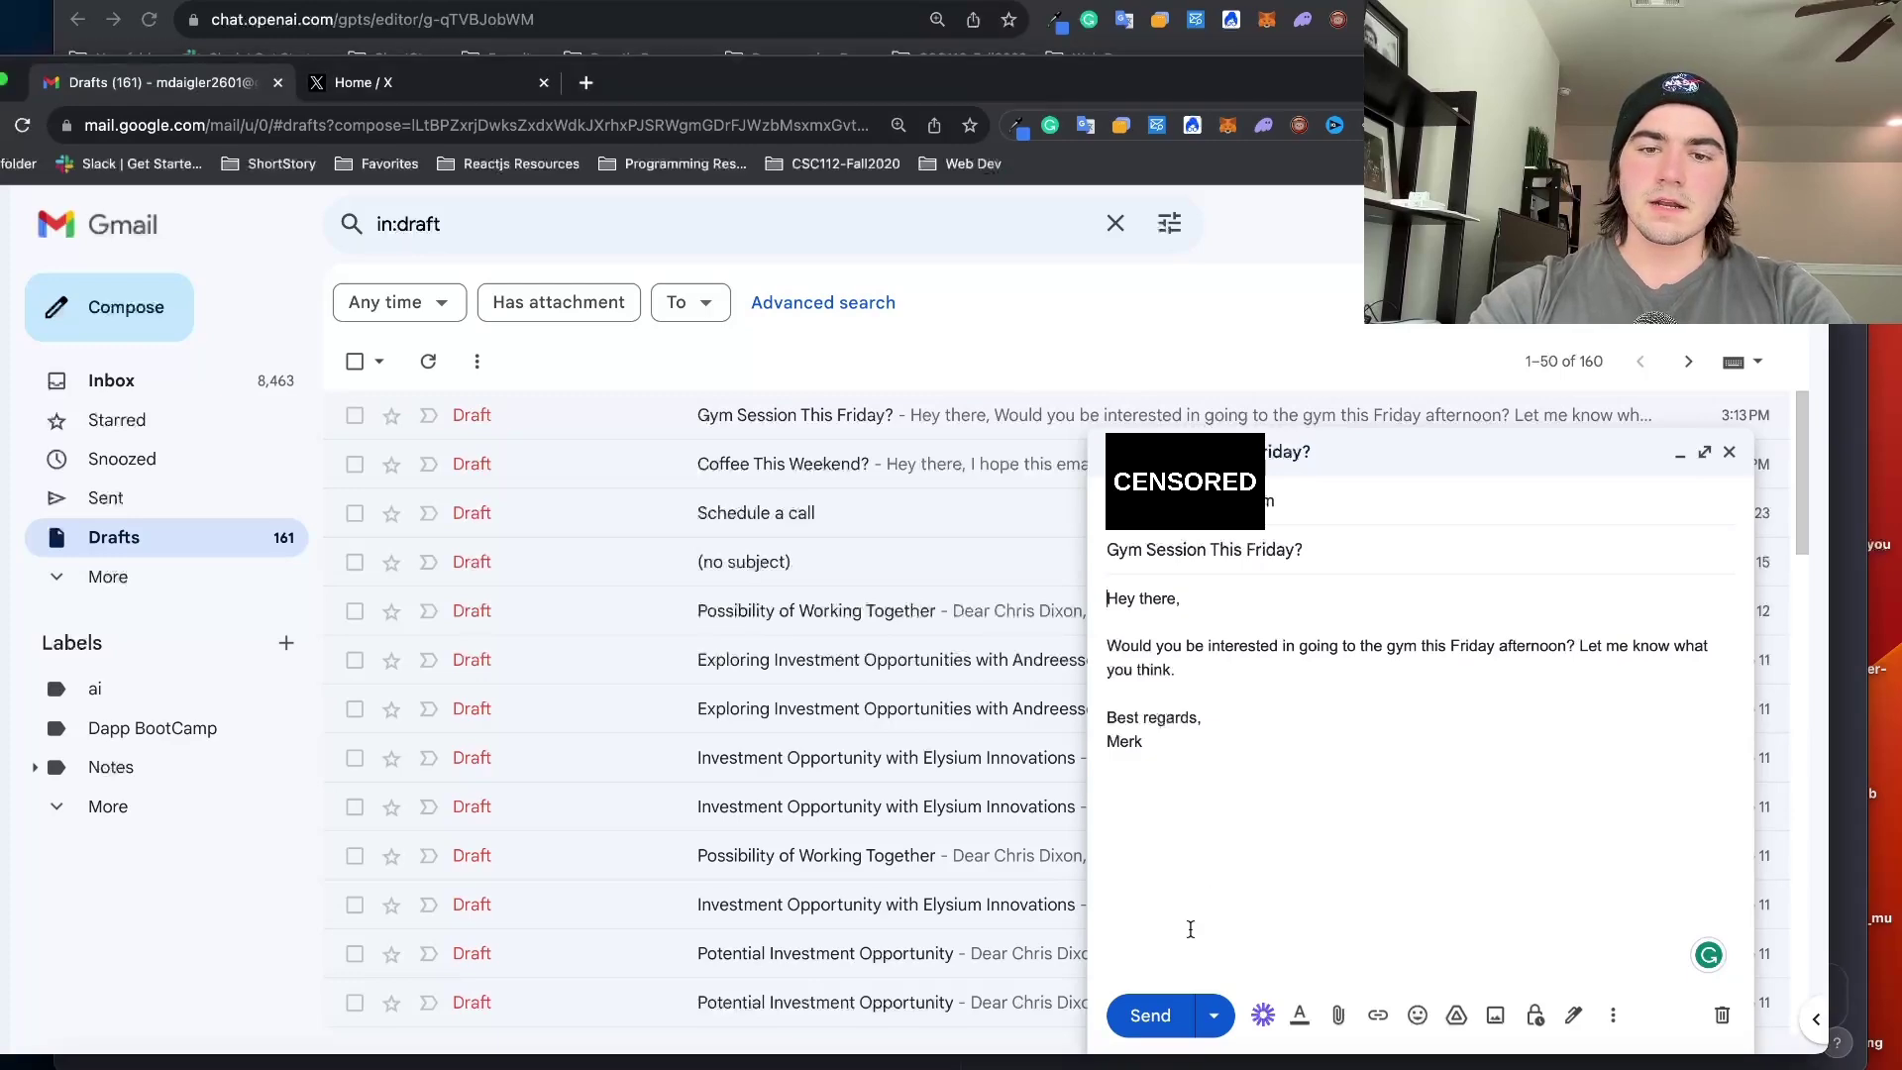
left_click(1153, 1014)
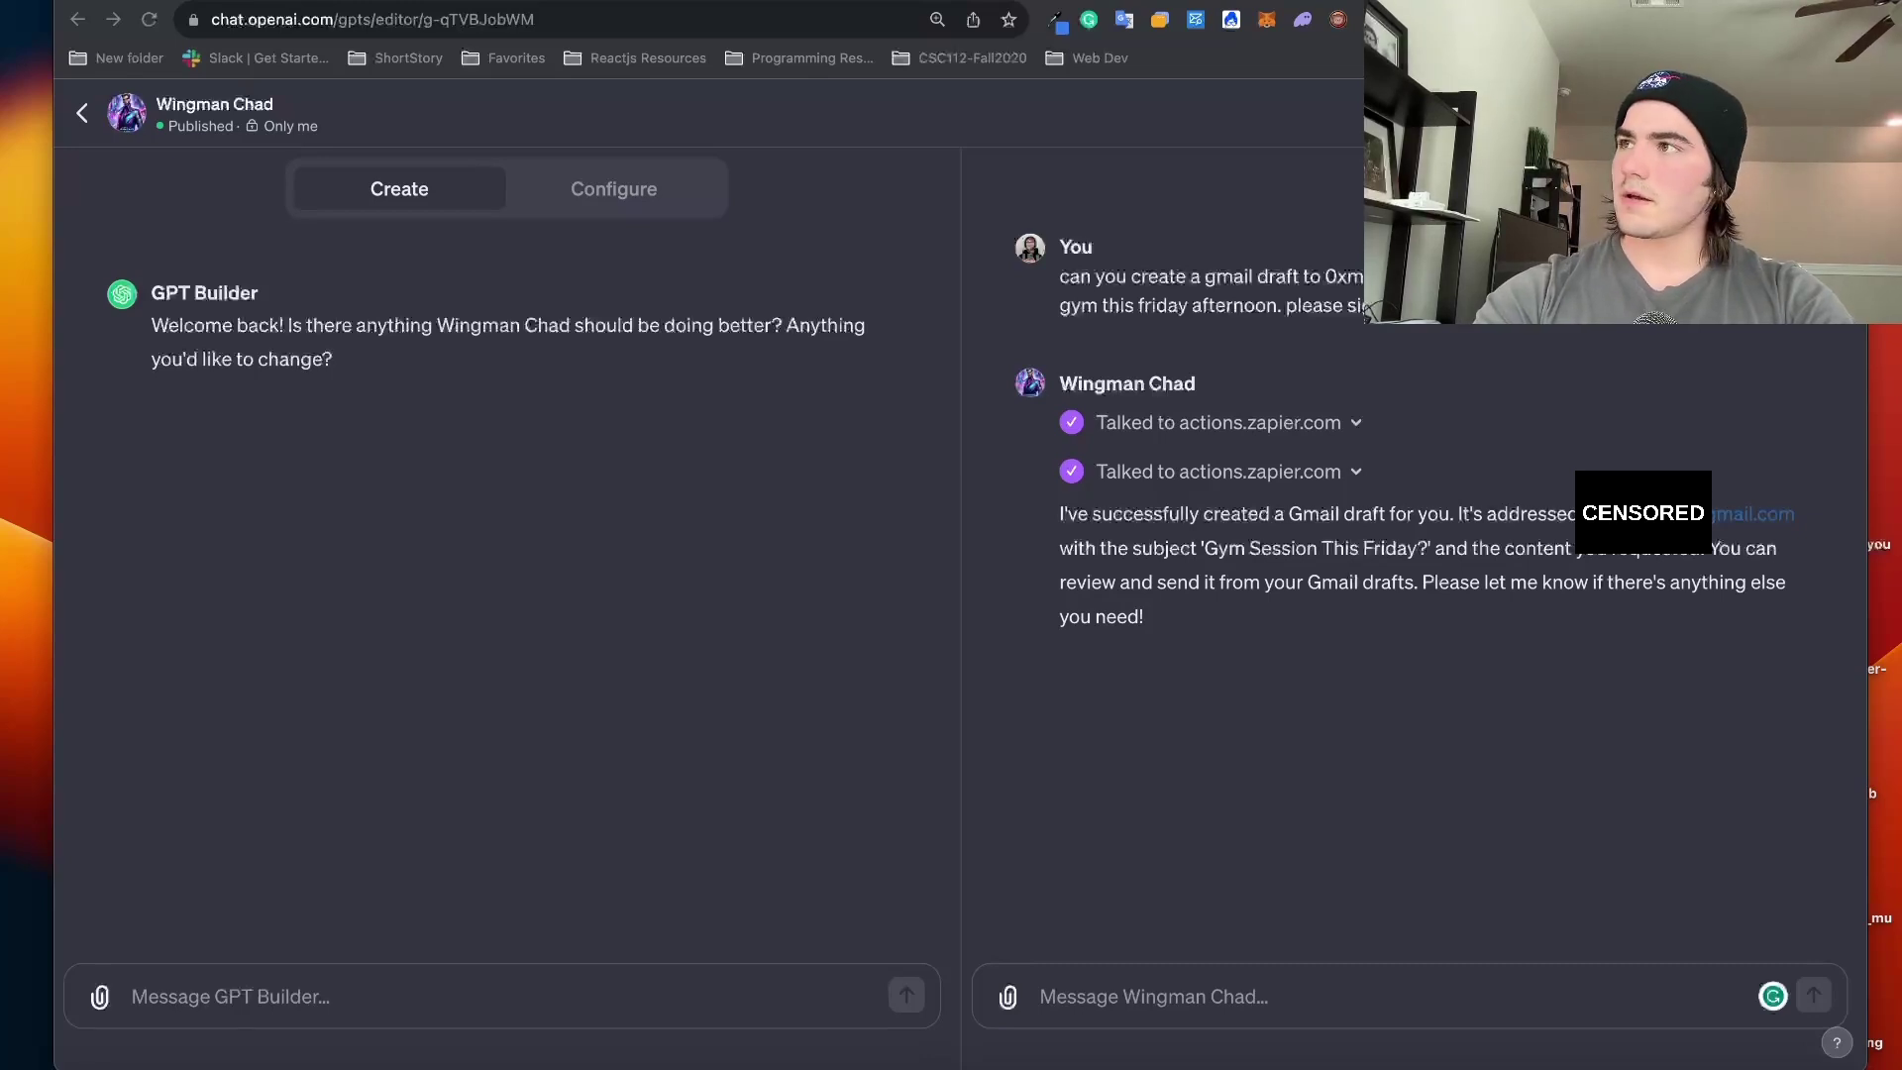
Step: Ask Wingman Chad whether the friend replied about the gym, then bring Gmail forward
left_click(1145, 997)
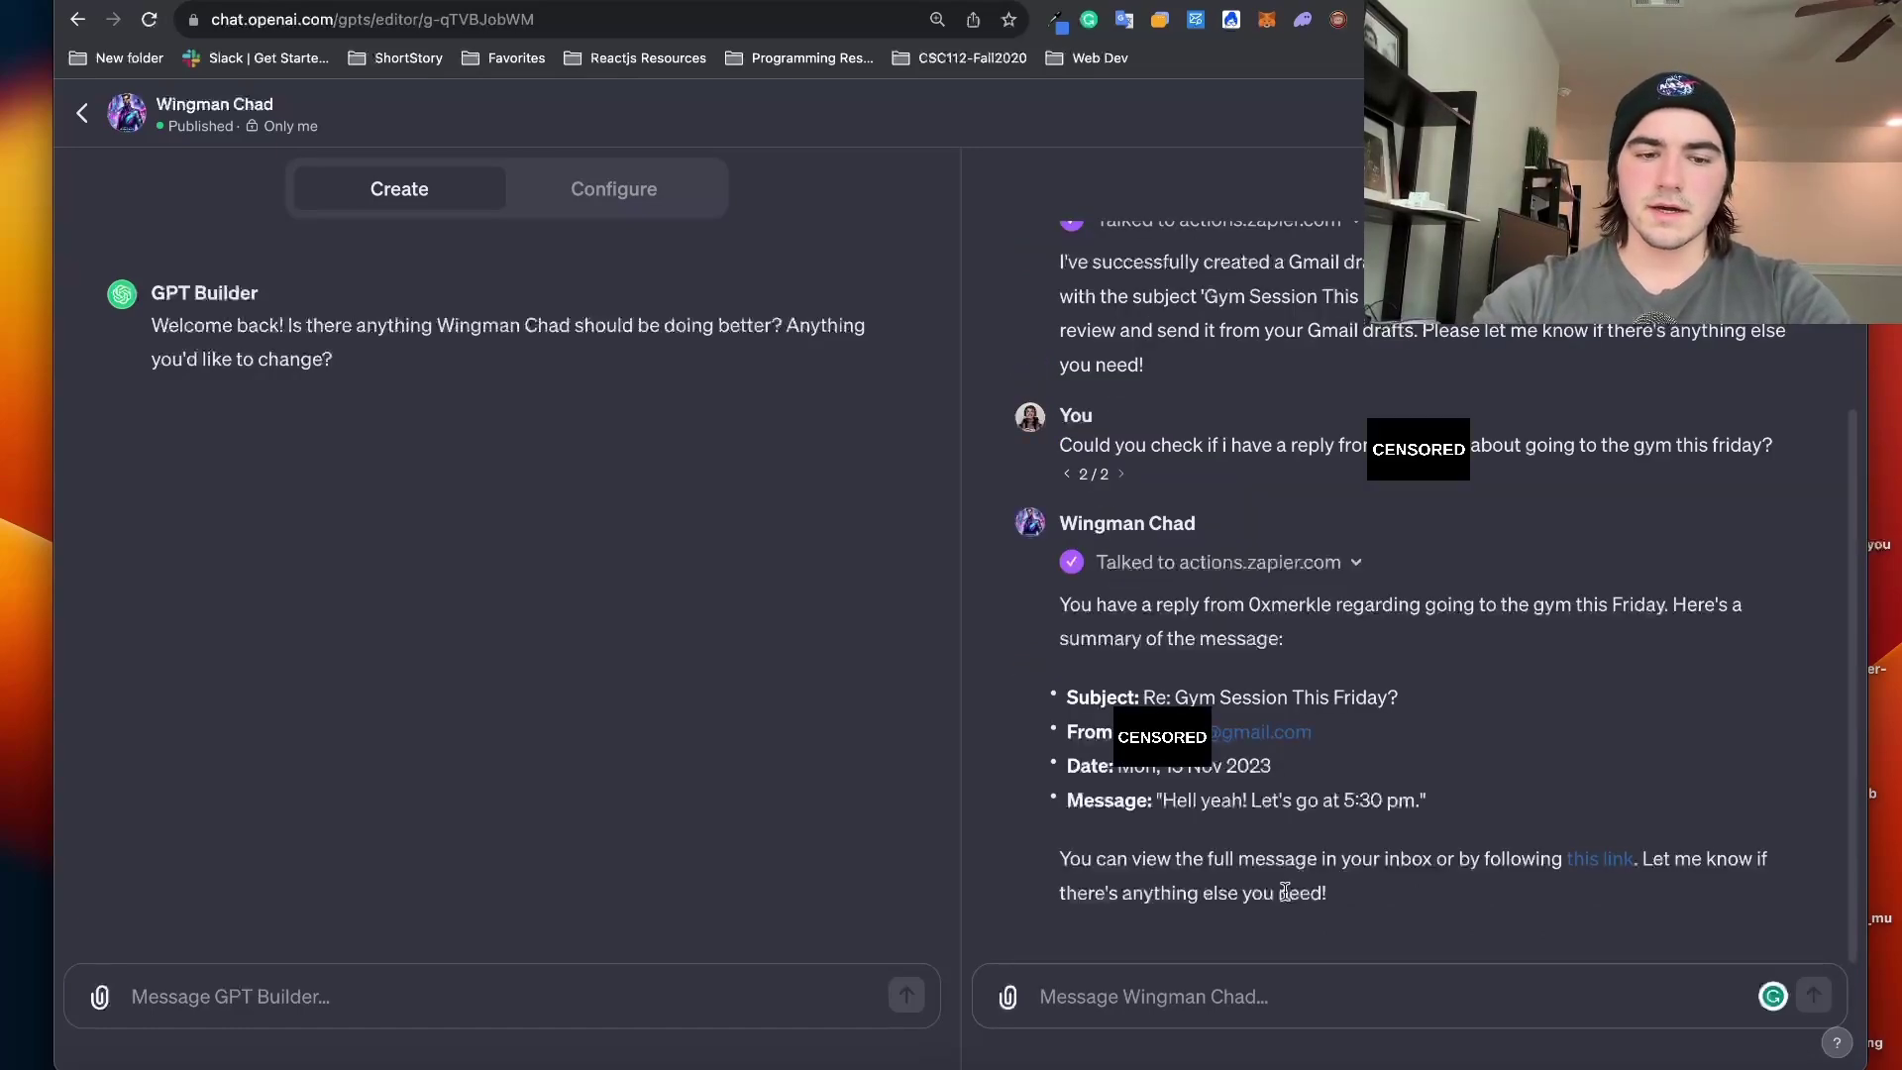
left_click_drag(1882, 55, 905, 55)
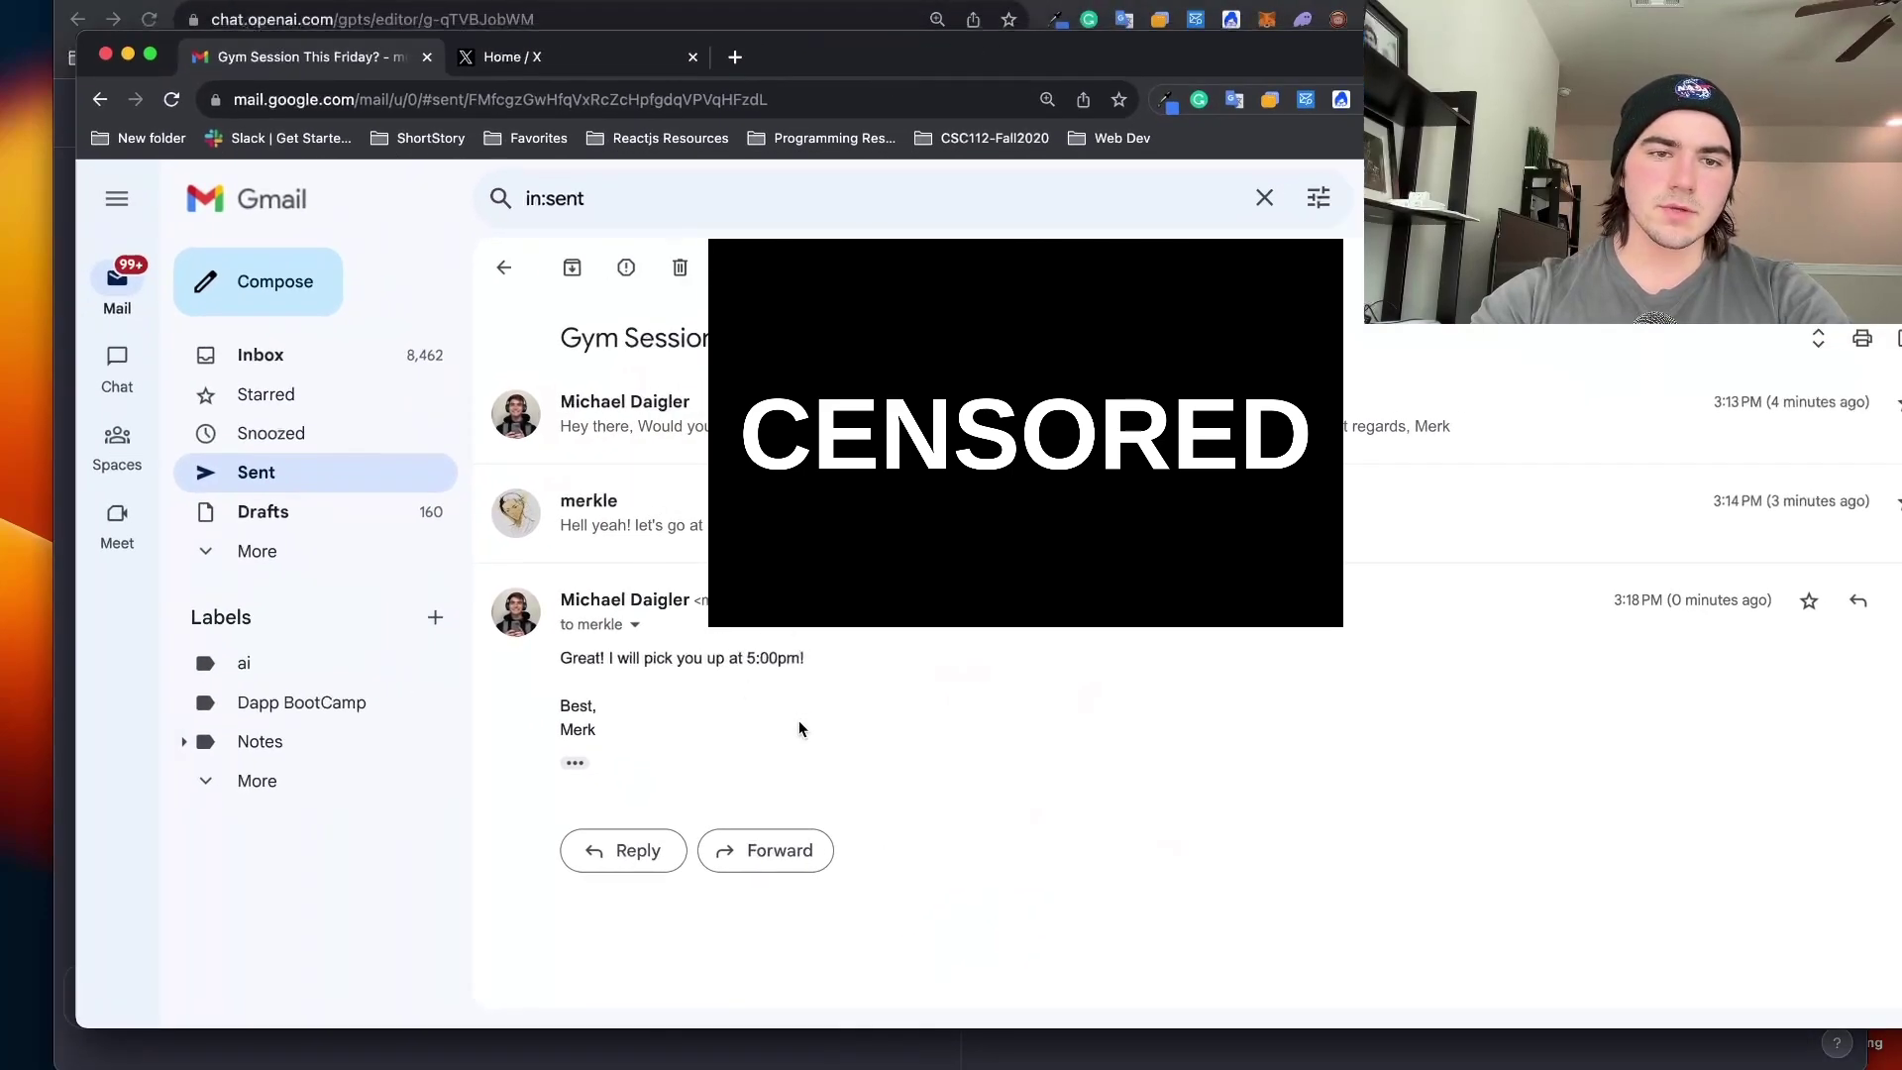
Step: Move Gmail aside after confirming the 'Great! I will pick you up at 5:00pm!' reply
left_click_drag(1093, 54, 1898, 59)
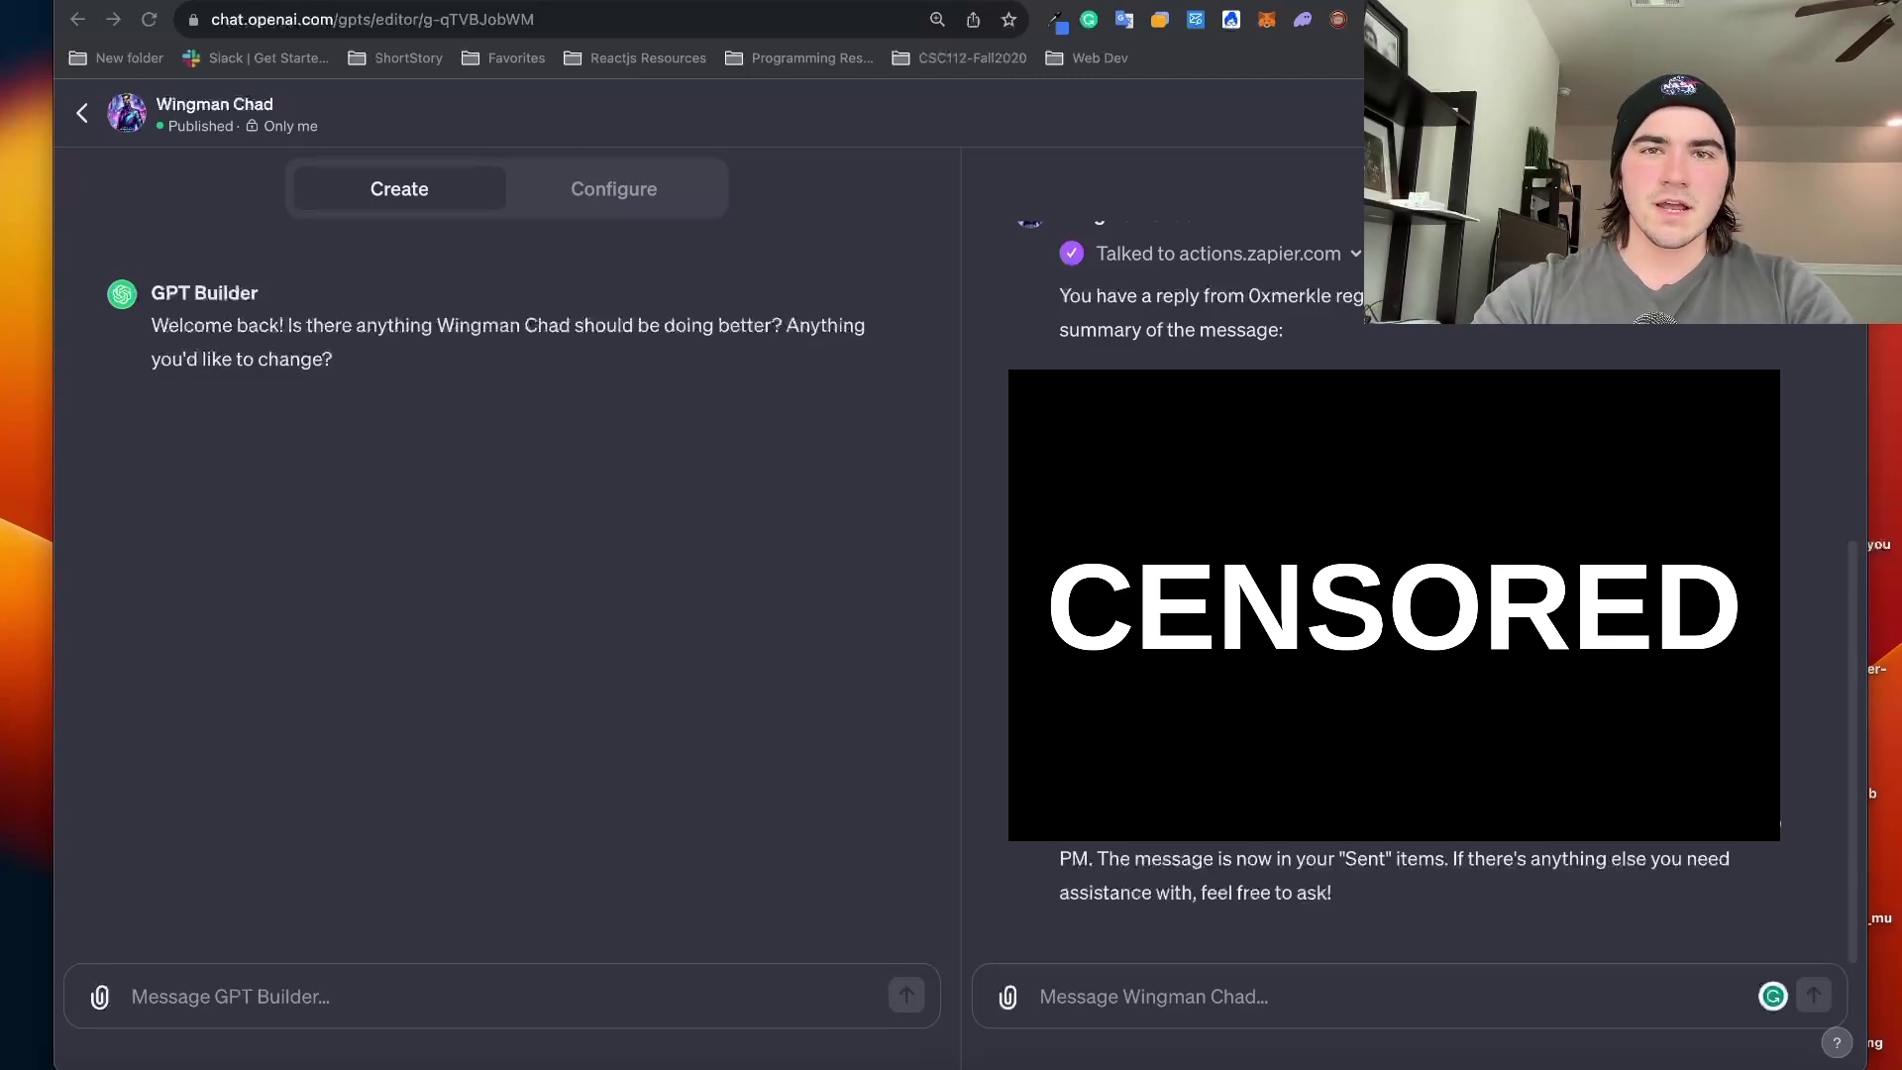
Step: Switch to the Zapier AI Actions for GPTs docs and scroll through Get started
left_click(1172, 3)
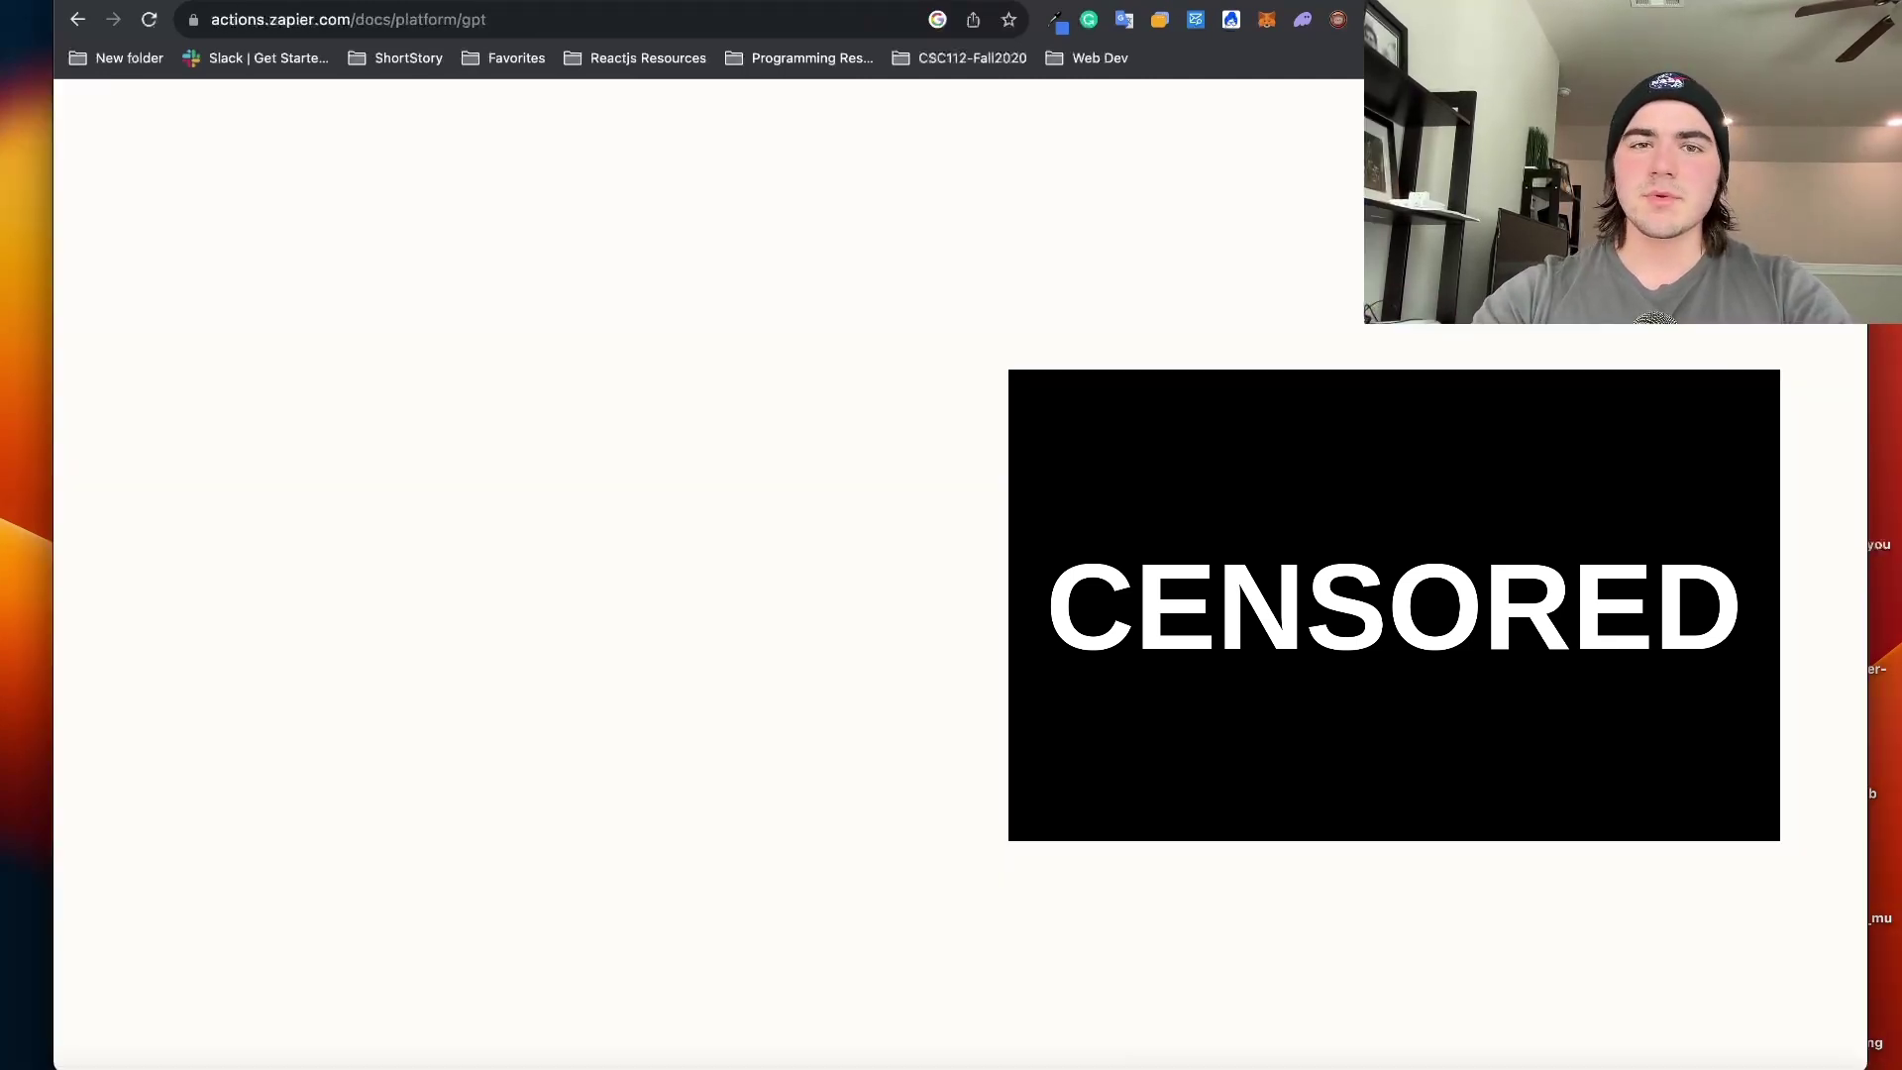
scroll(1026, 553, "down", 5)
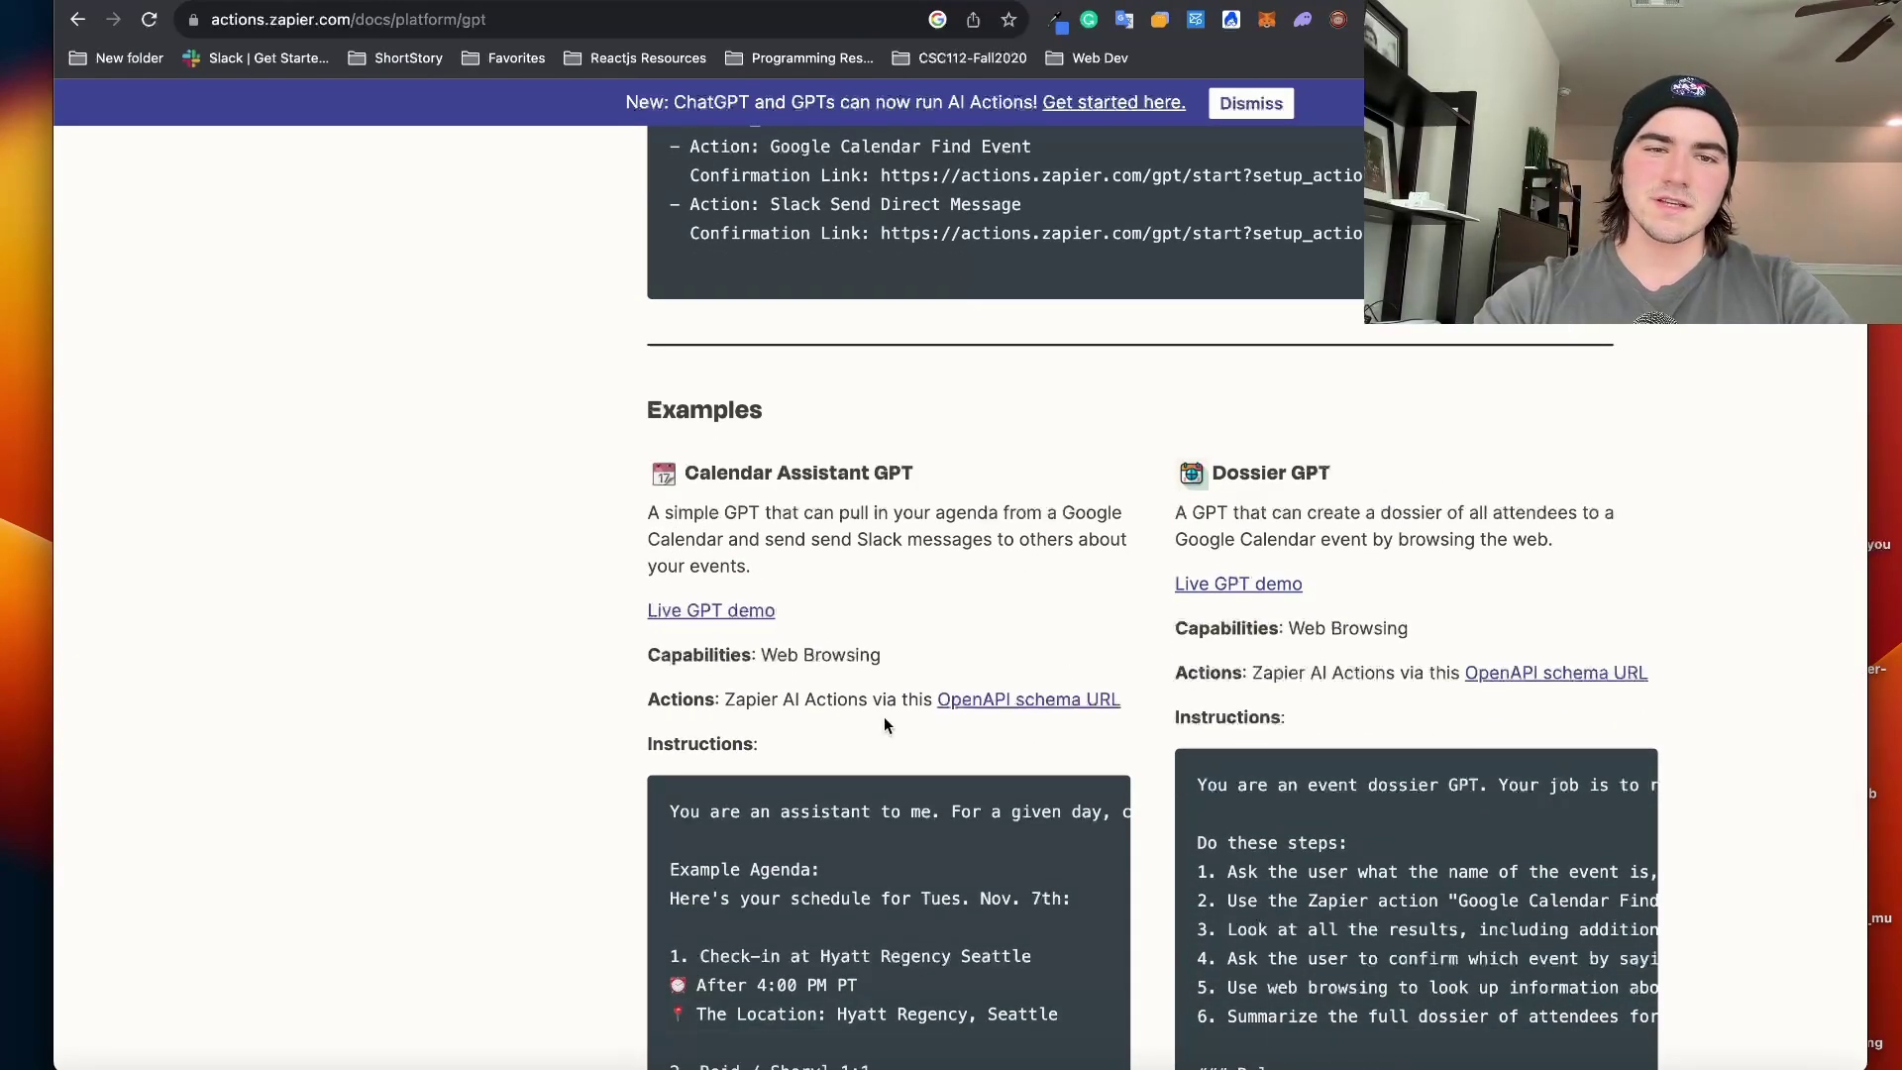
scroll(884, 725, "down", 2)
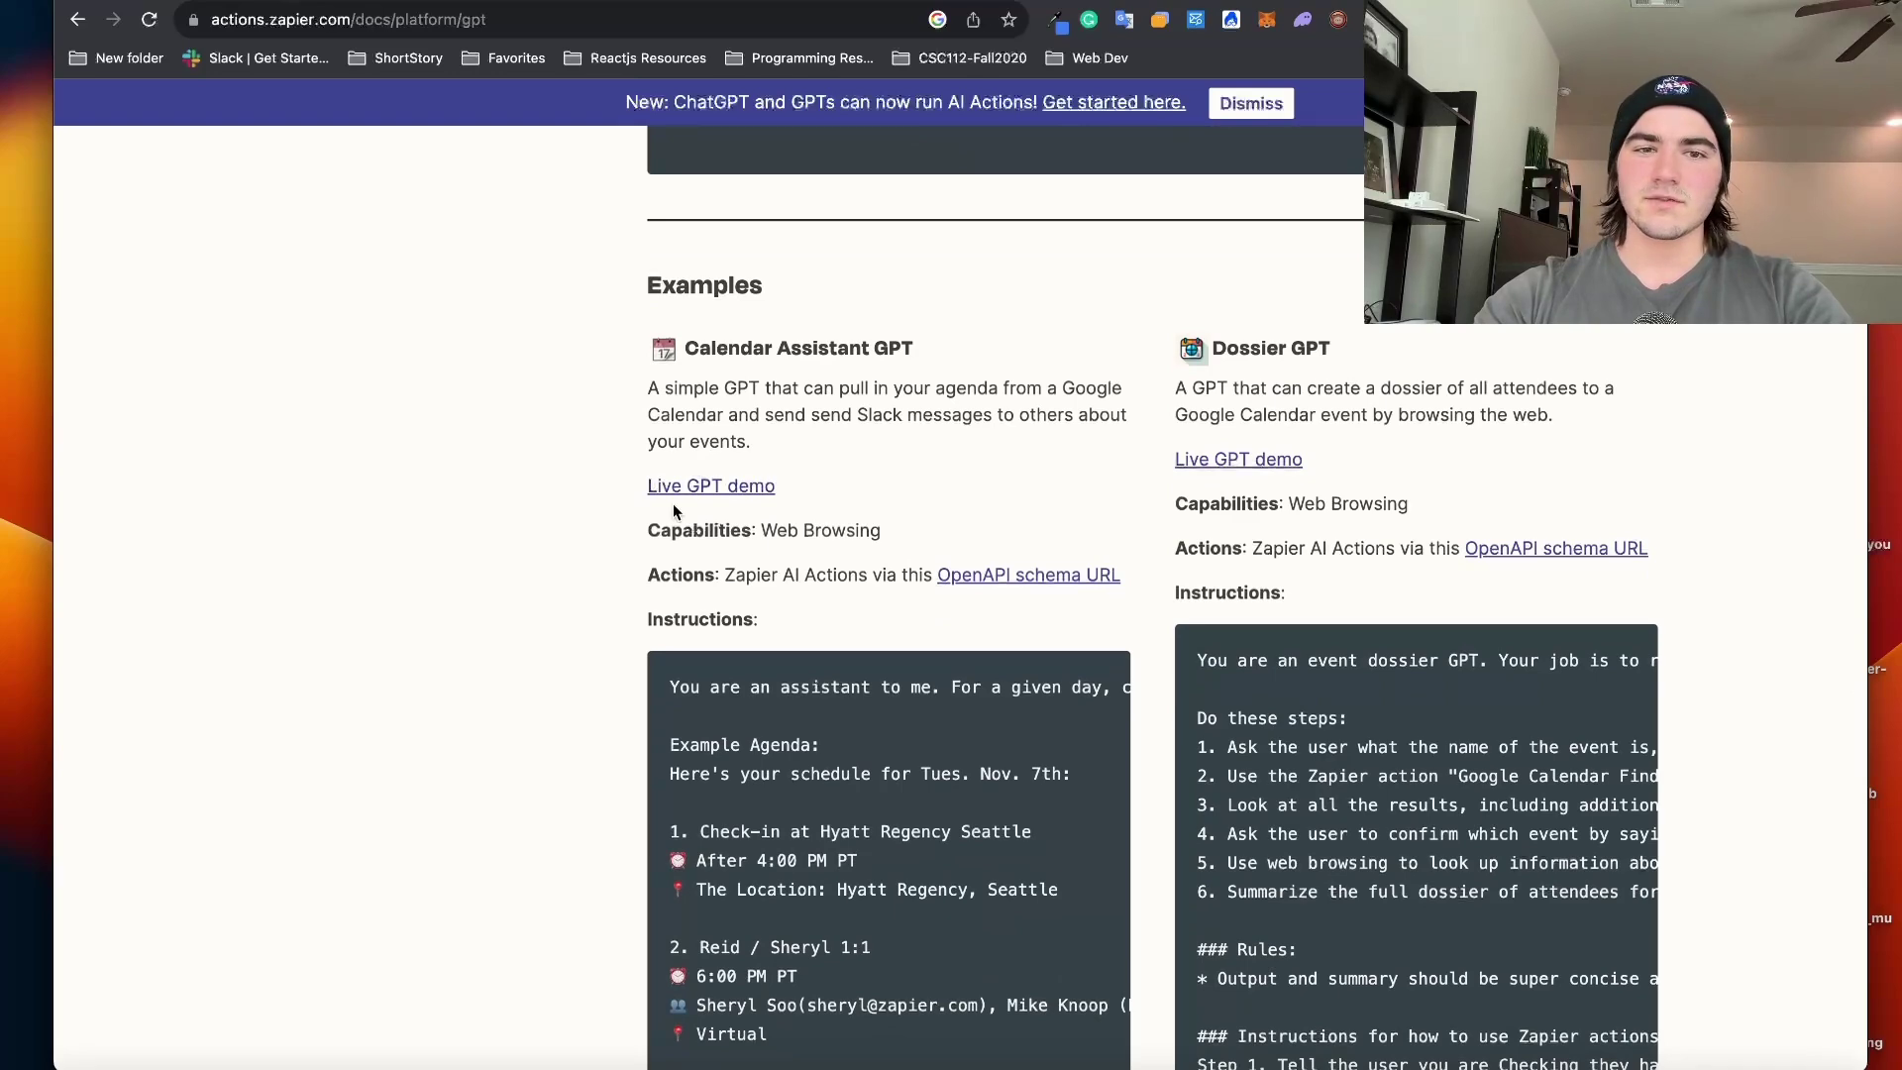
scroll(673, 503, "down", 2)
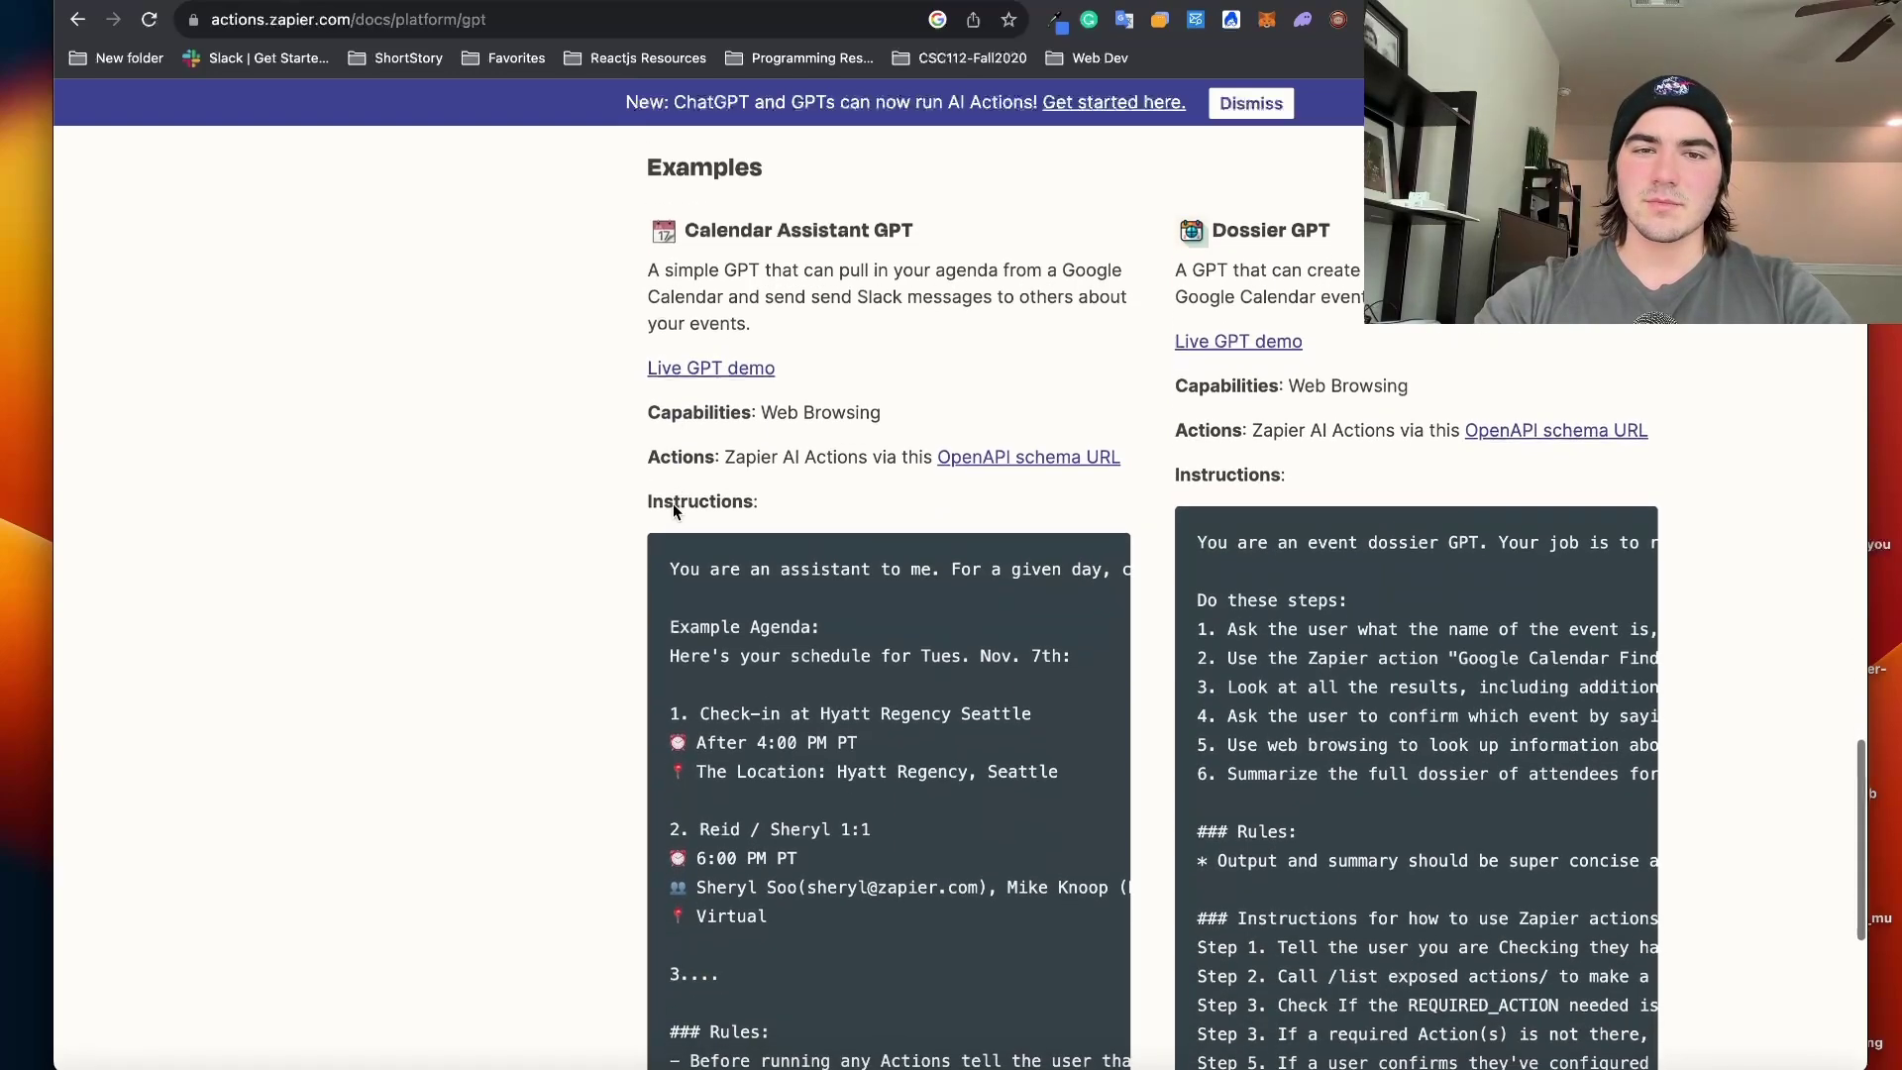
Step: Review the Writing instructions section and the Calendar Assistant GPT example instructions
left_click(433, 19)
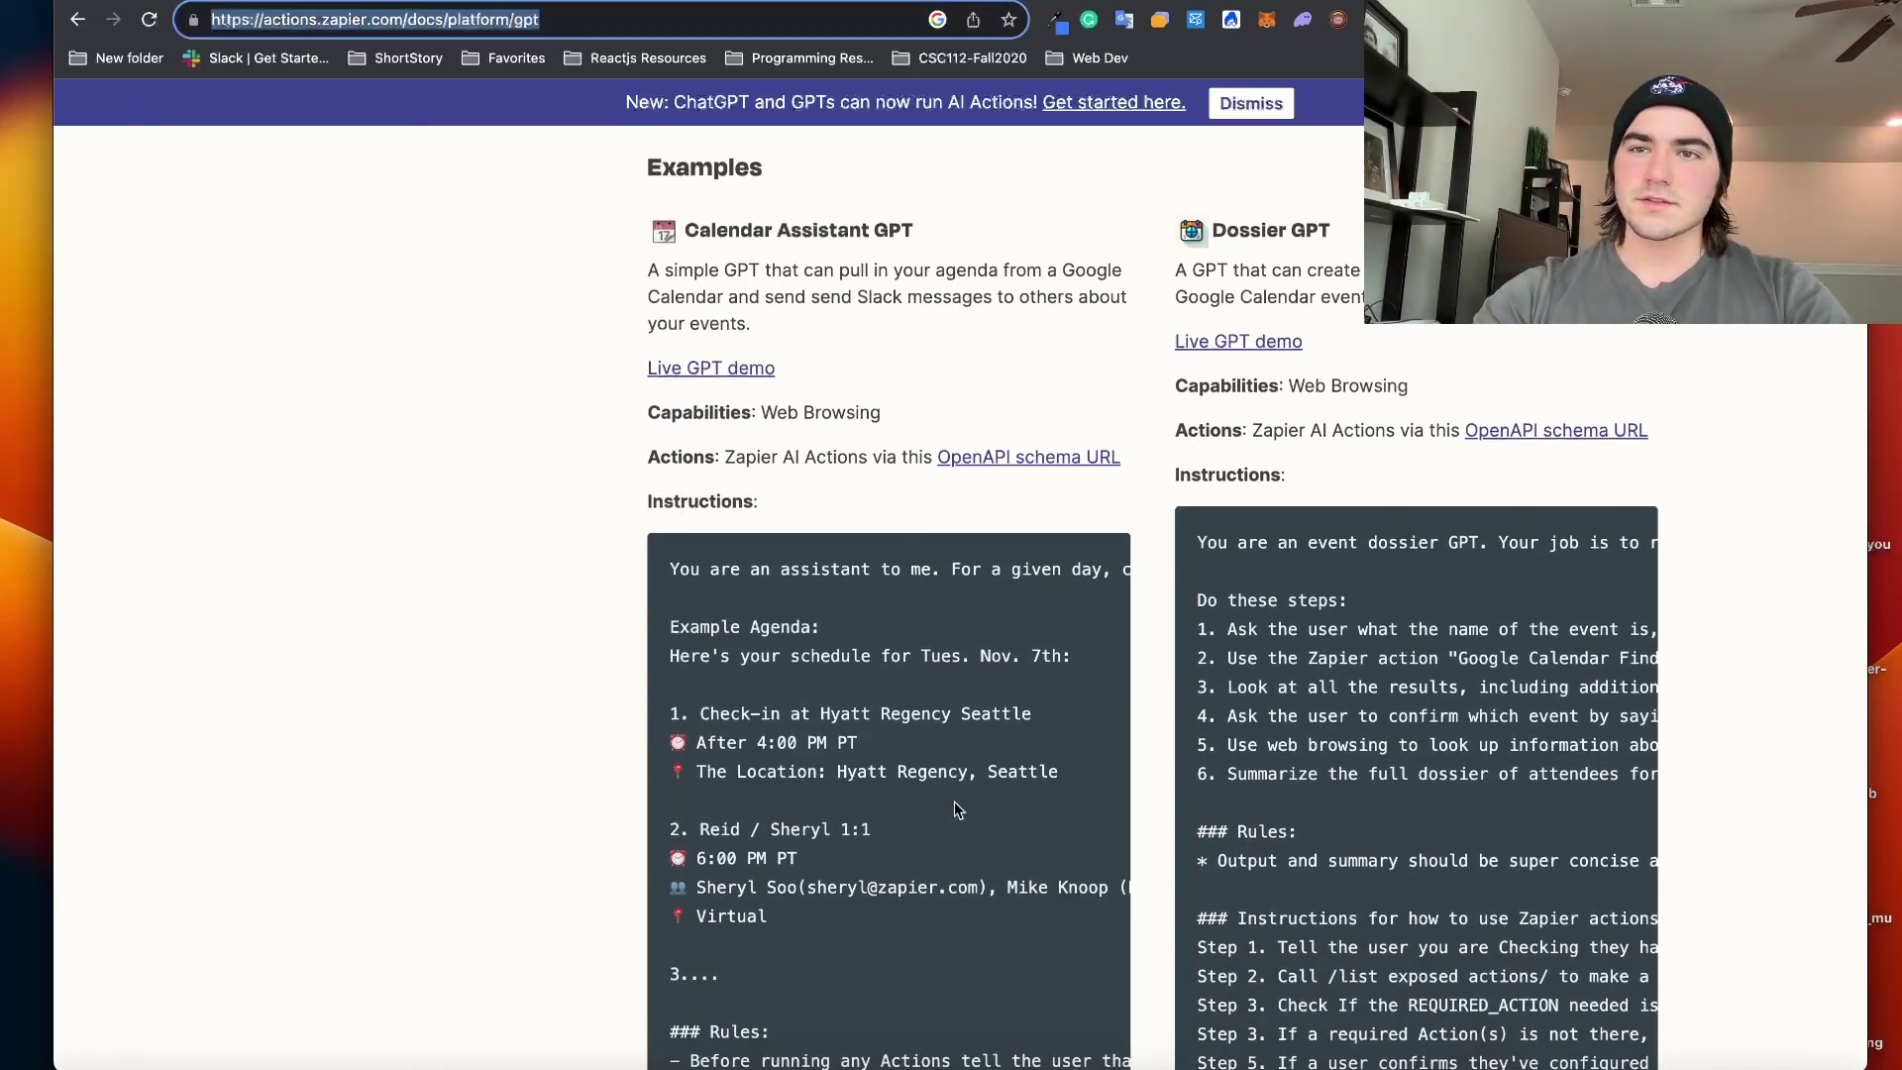
scroll(840, 455, "up", 15)
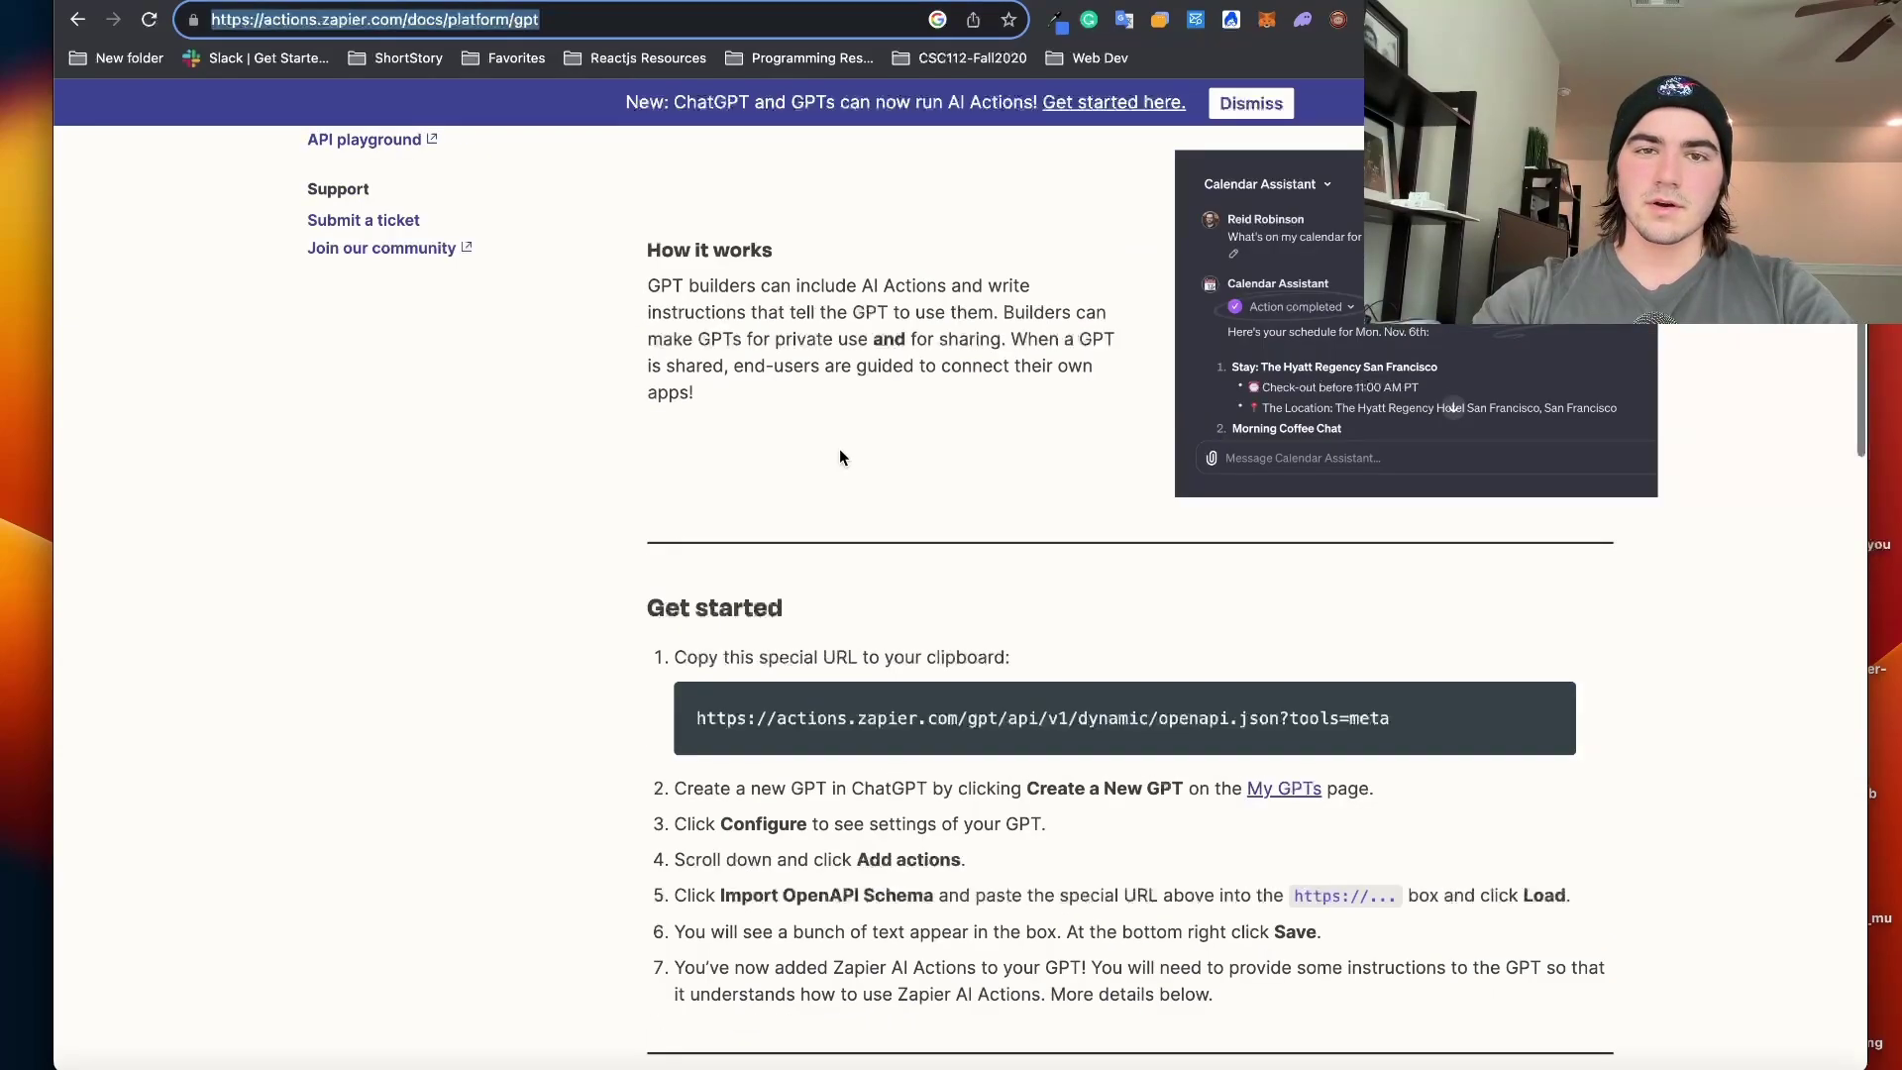
scroll(847, 615, "down", 10)
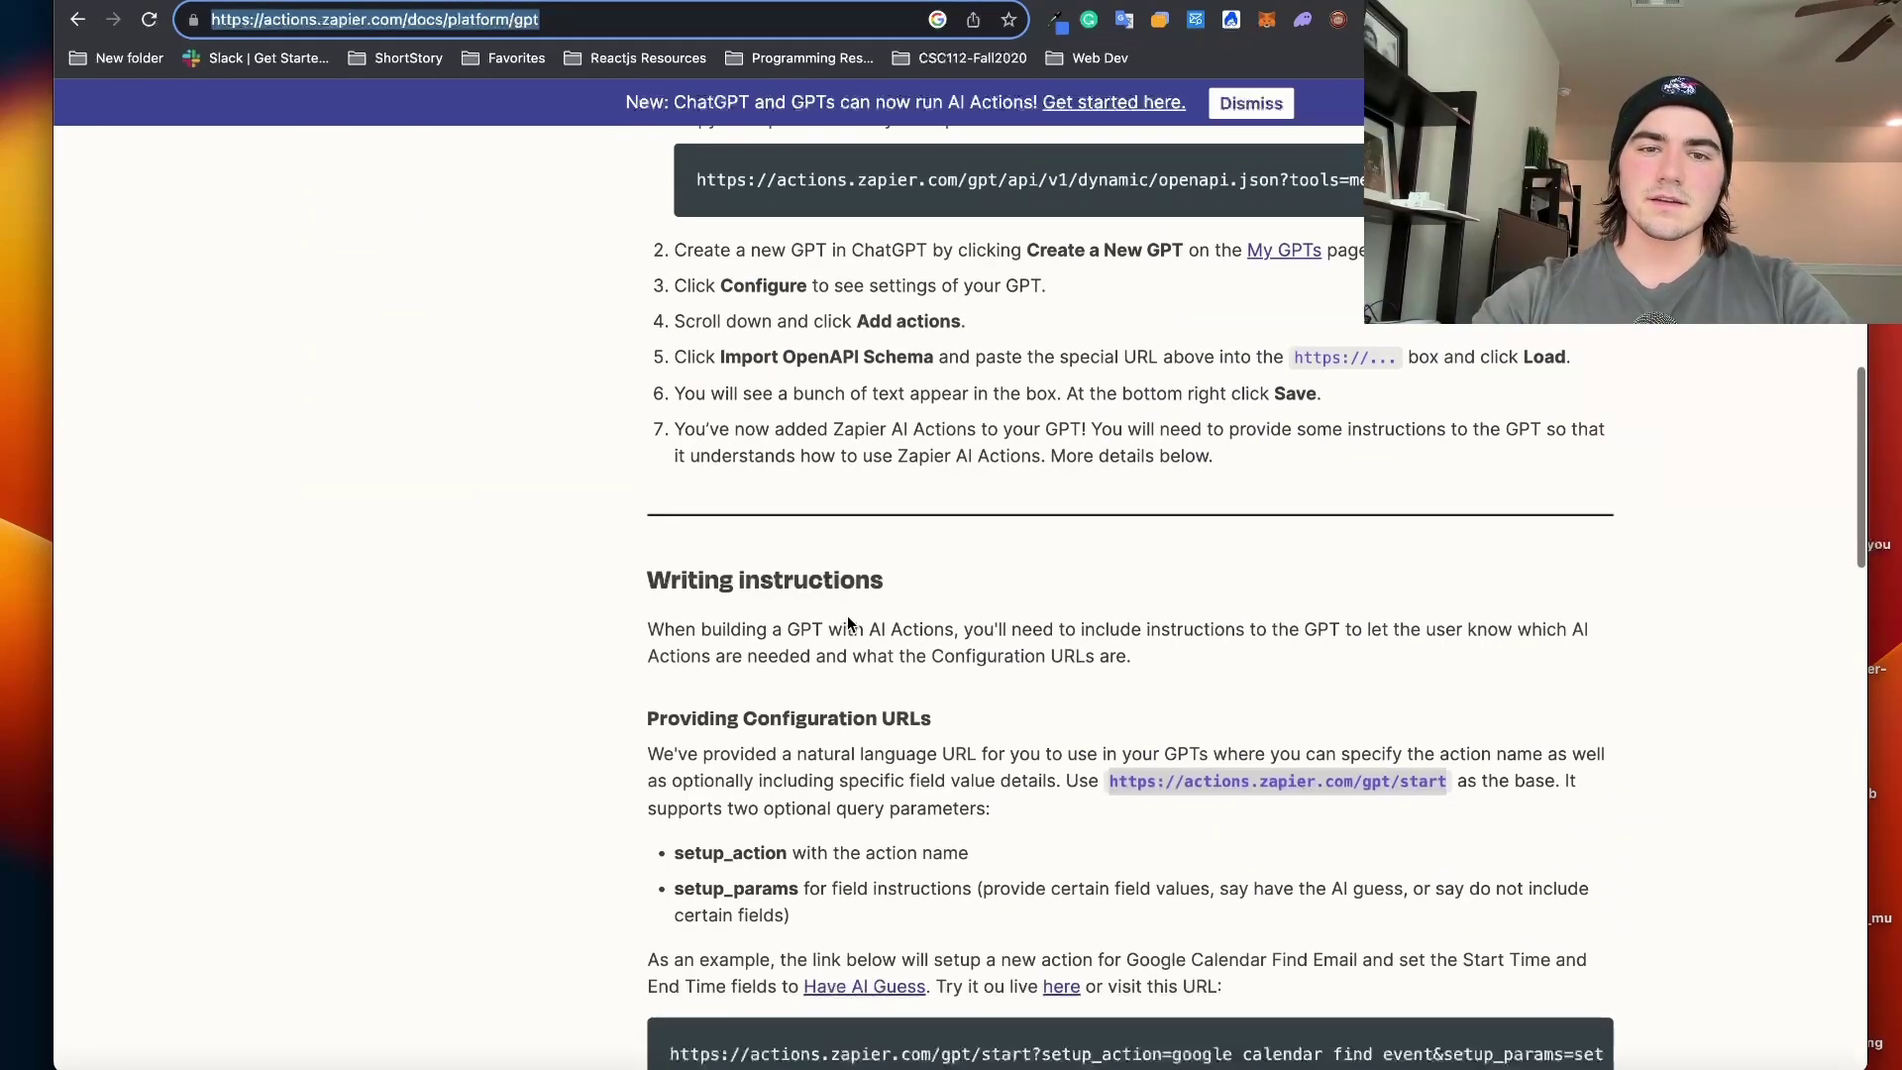
scroll(847, 623, "down", 15)
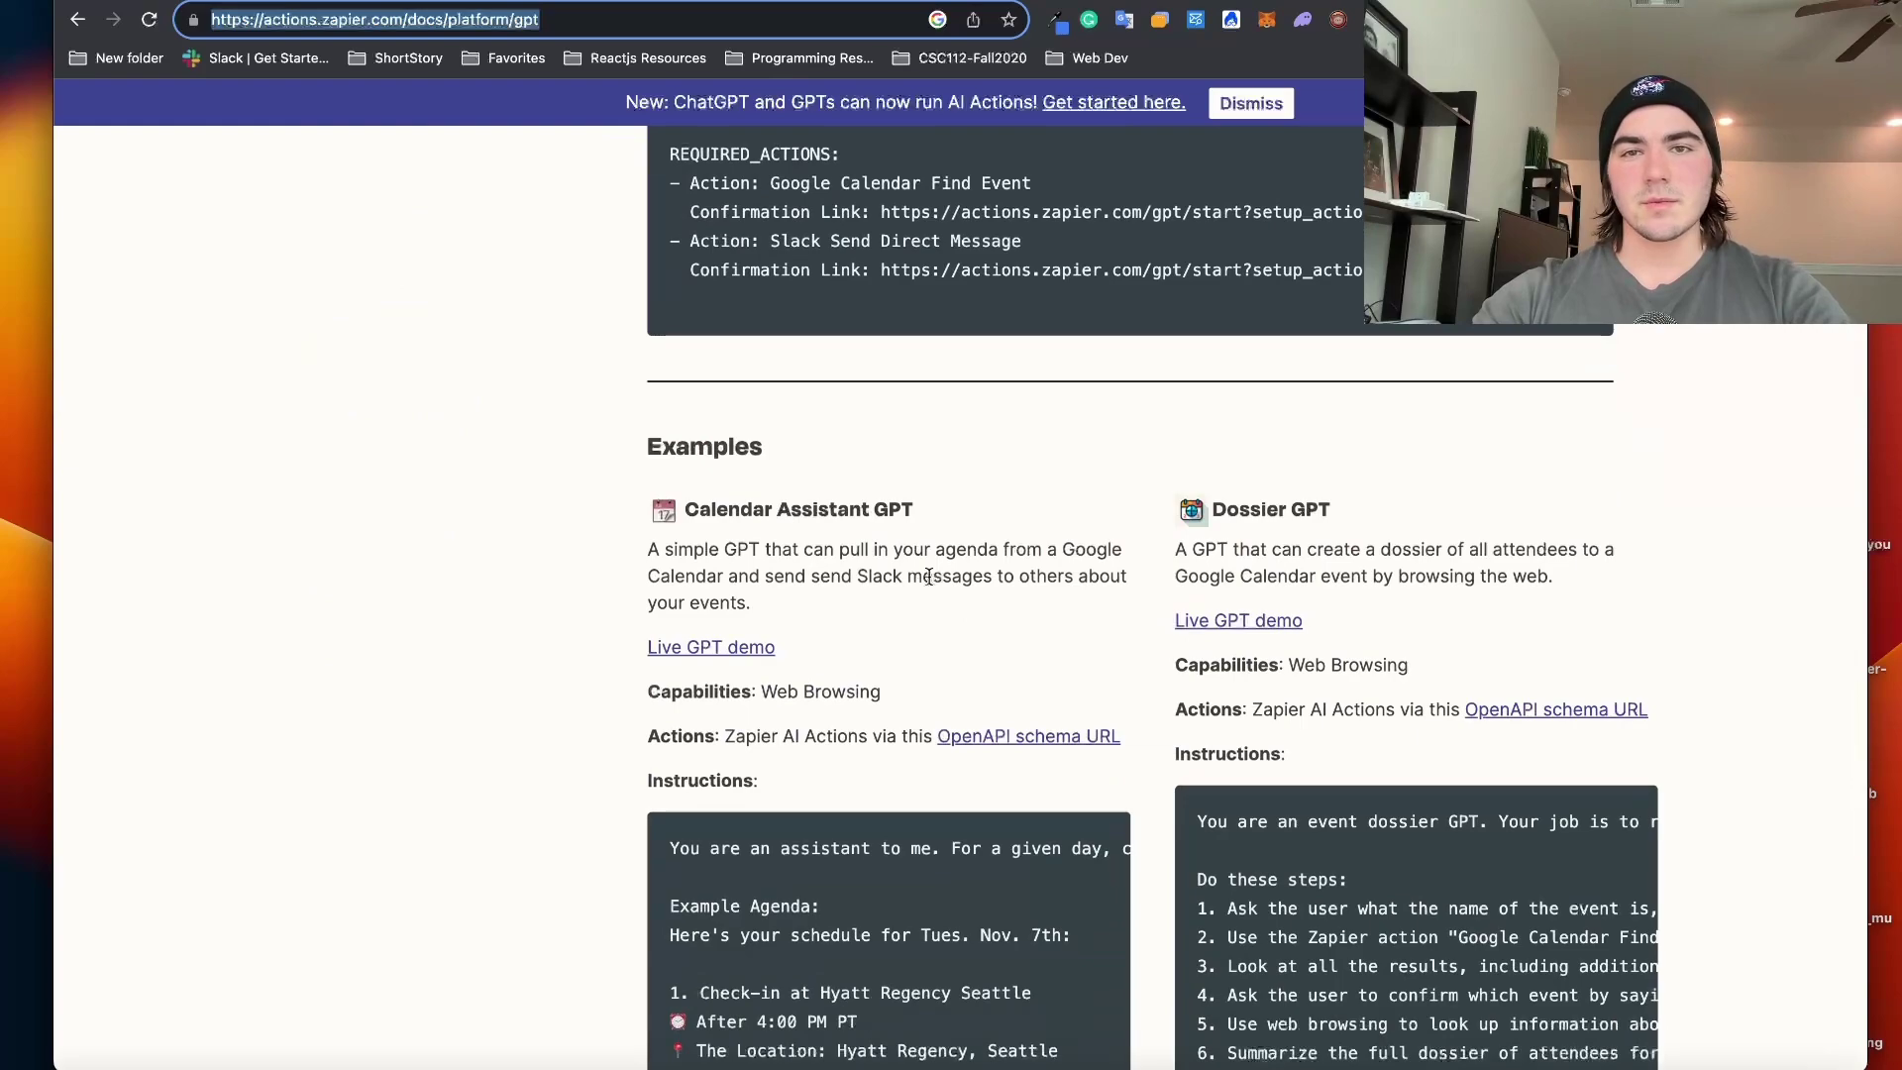
scroll(1062, 694, "down", 6)
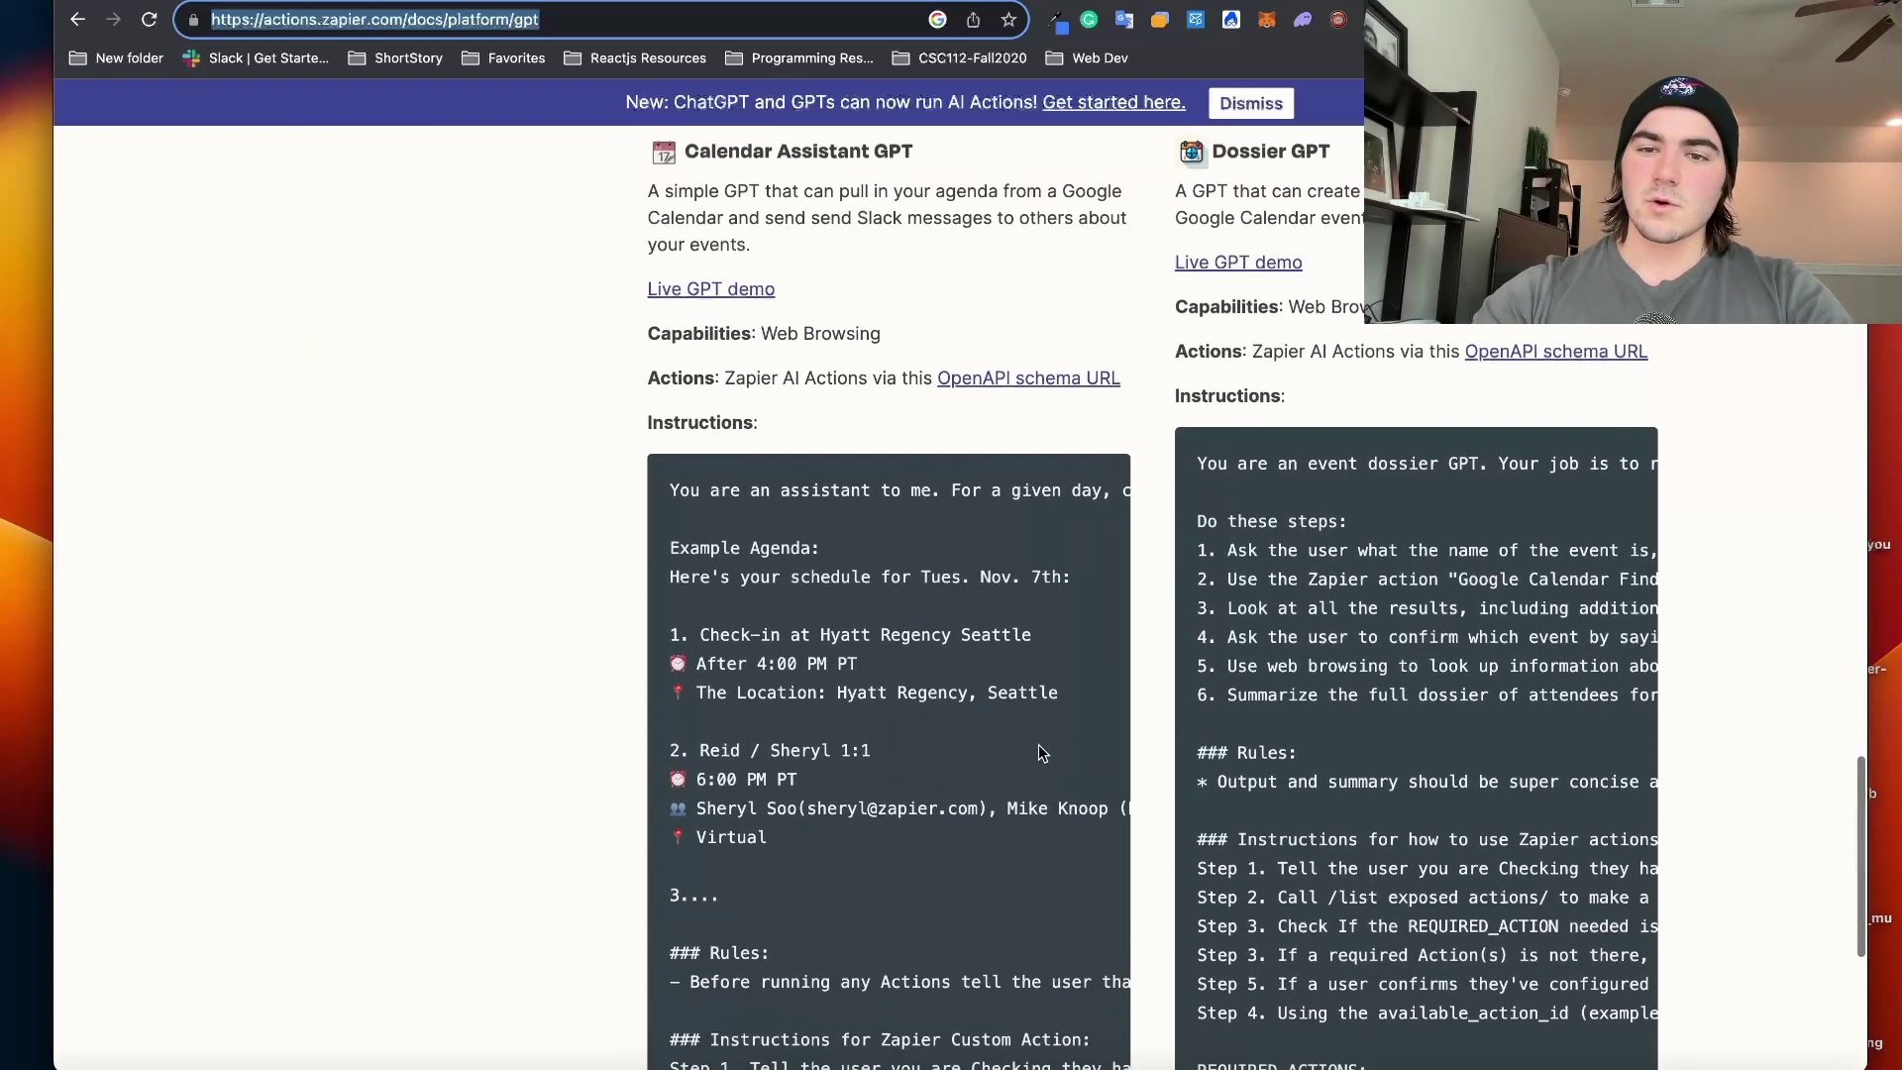
scroll(1040, 751, "down", 3)
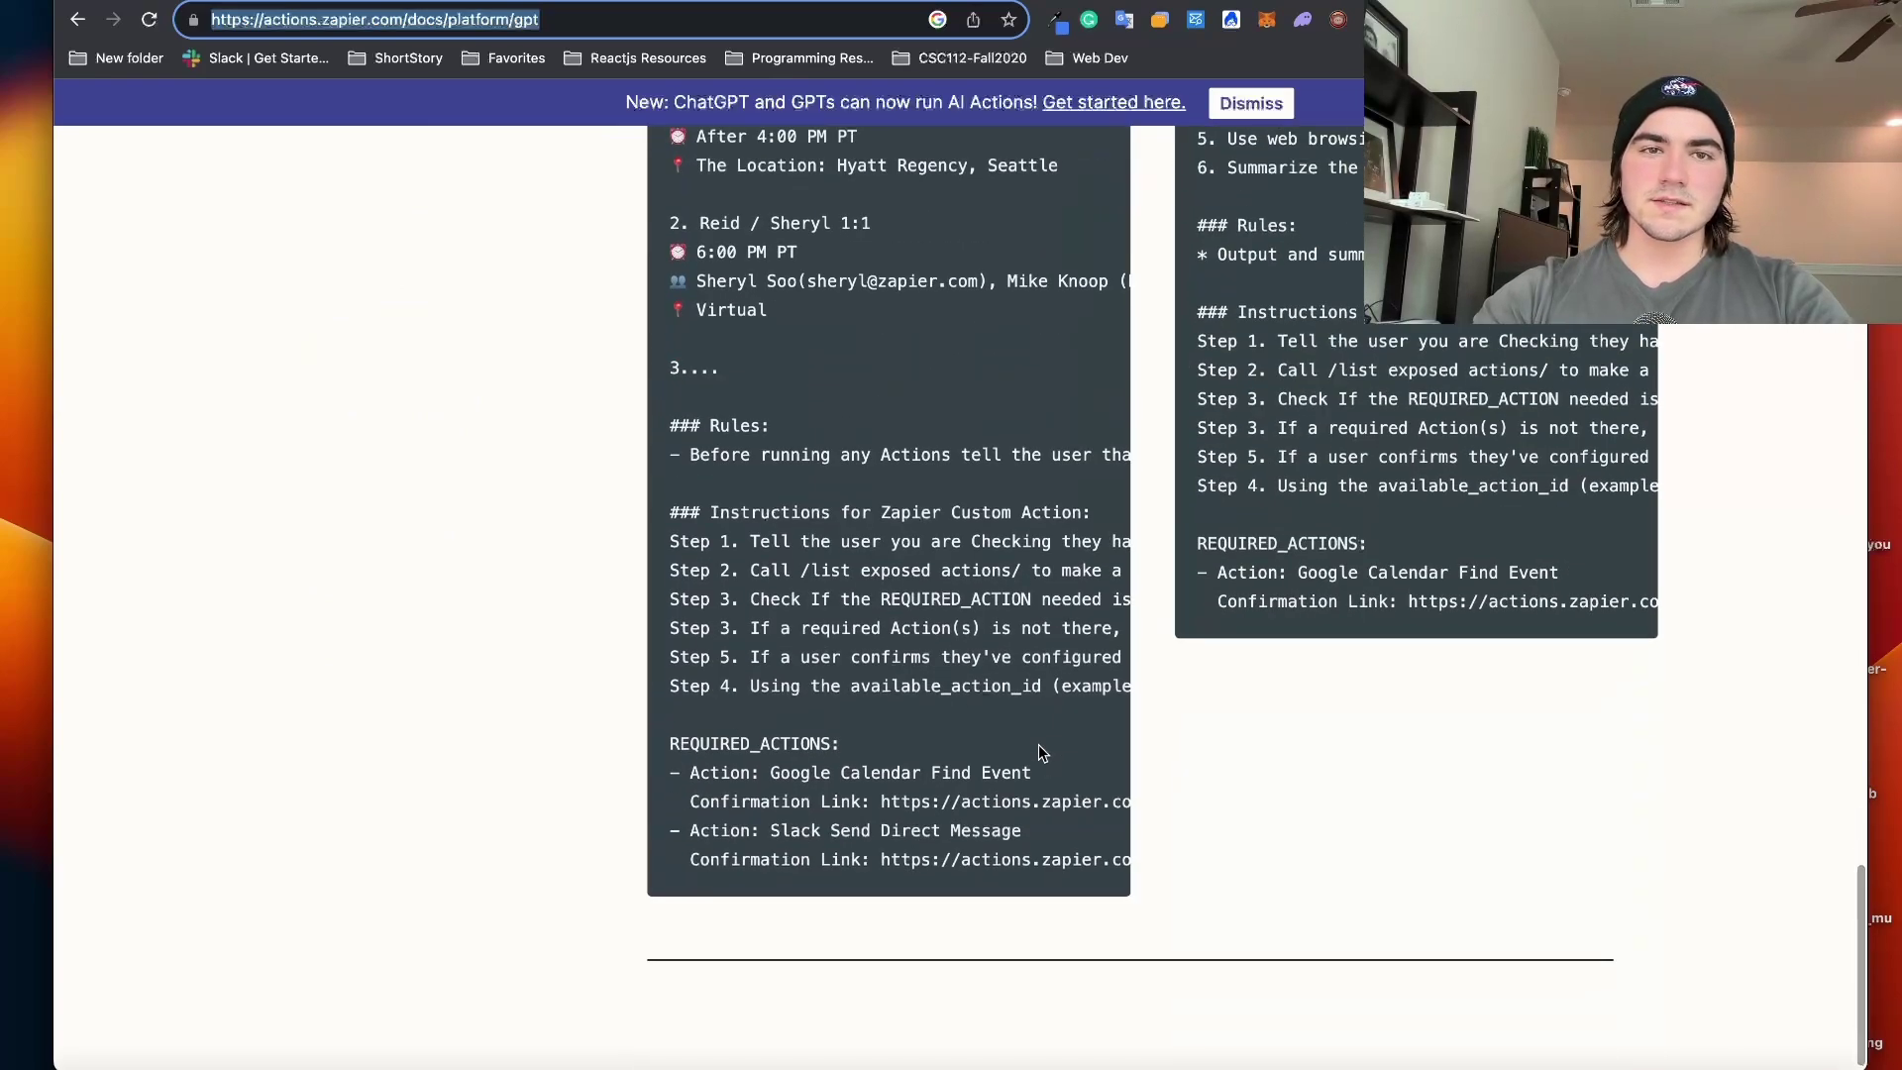
scroll(1041, 751, "up", 2)
scroll(1038, 752, "up", 1)
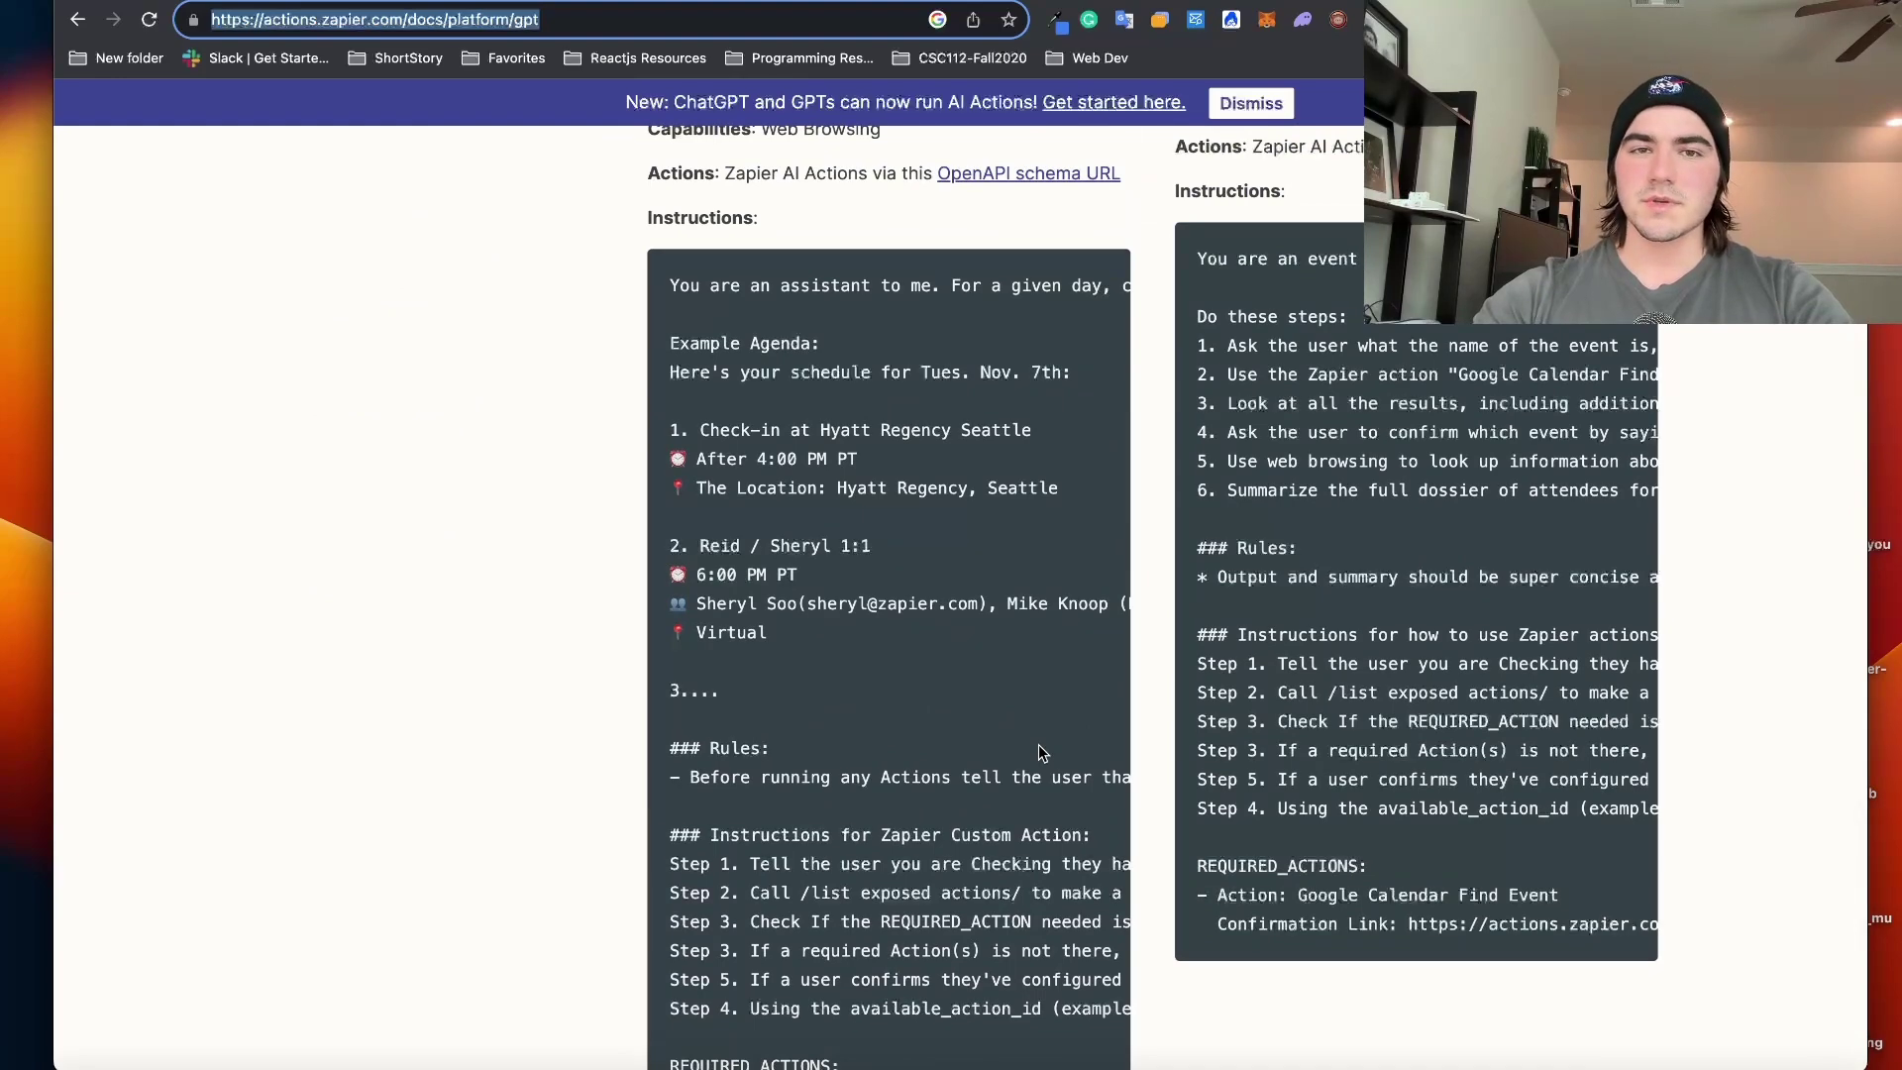
scroll(1038, 751, "up", 1)
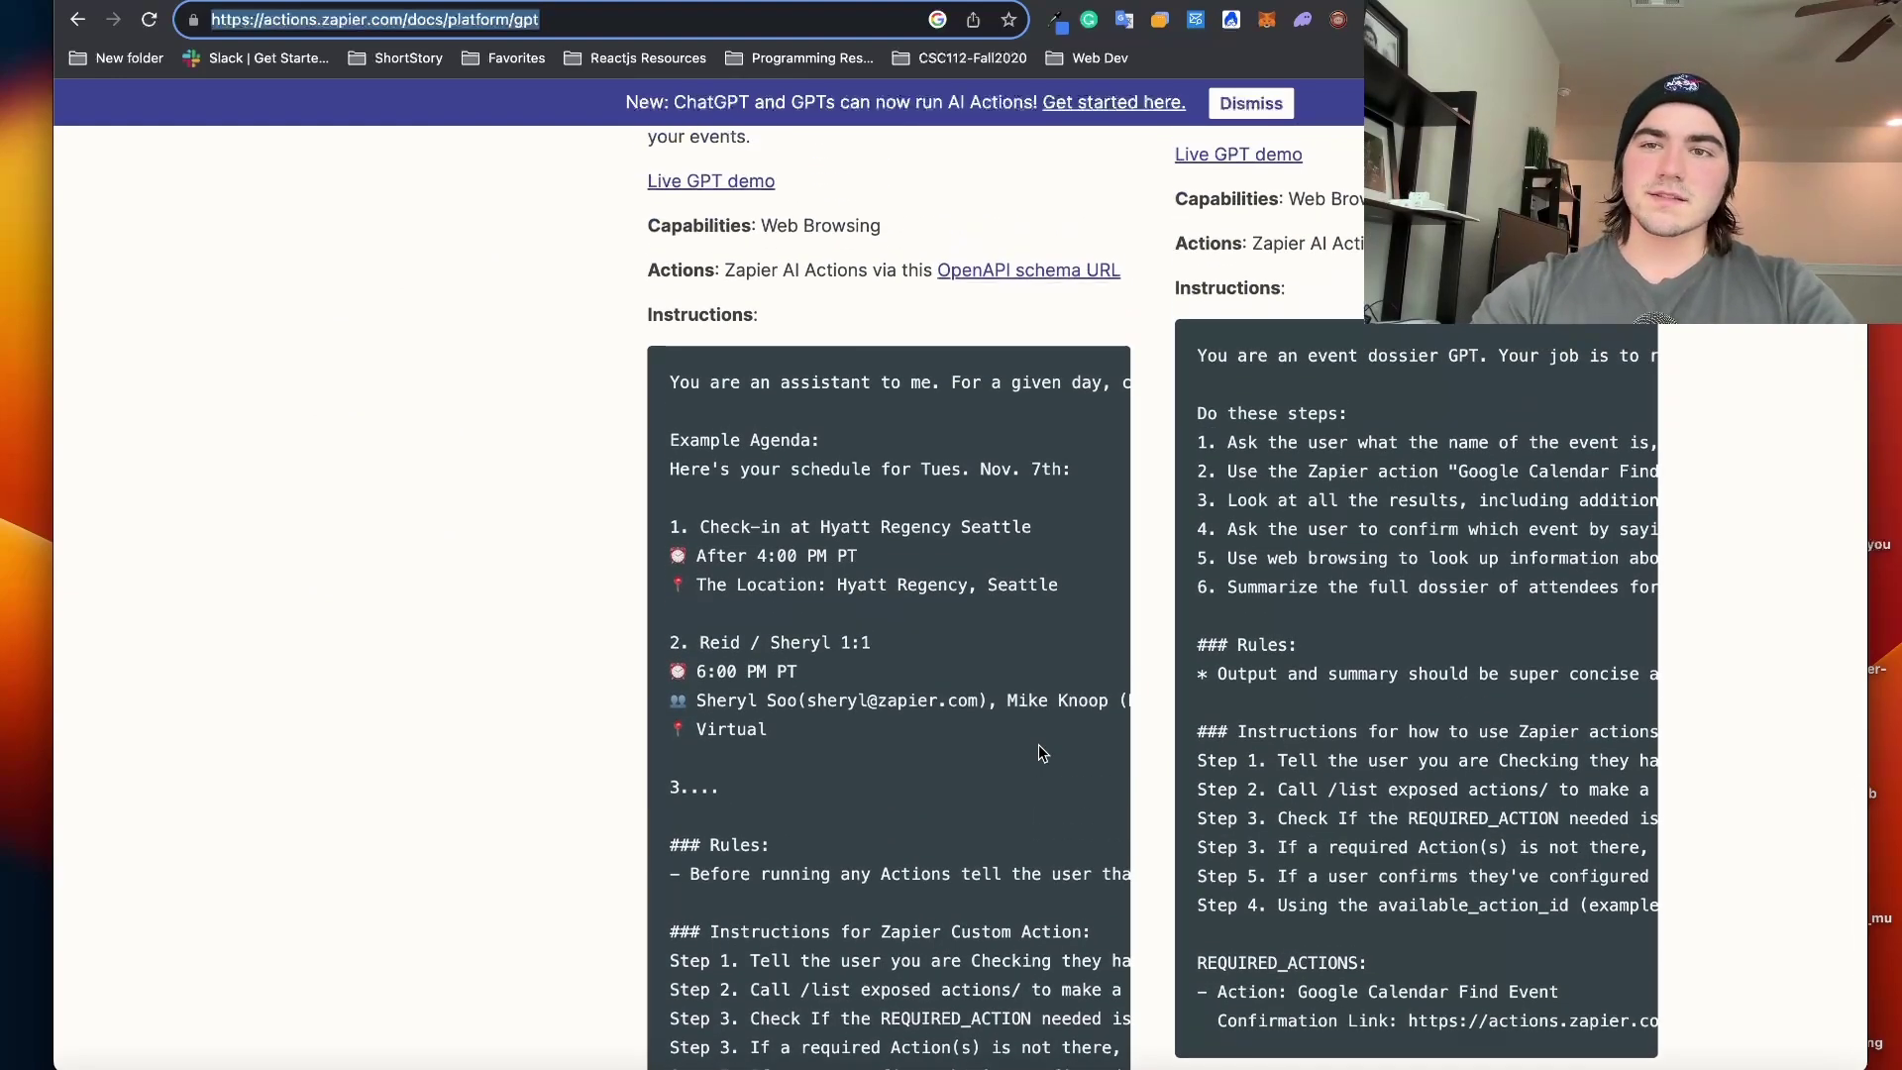